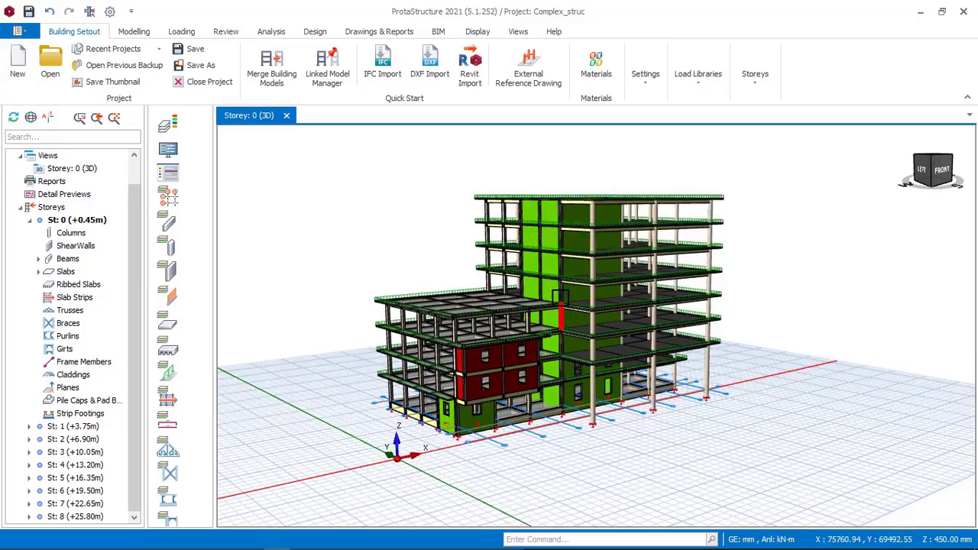
Step: Examine the multi-storey building model in 3D from the front and from the corners
scroll(574, 314, "up", 2)
middle_click_drag(521, 276, 488, 276)
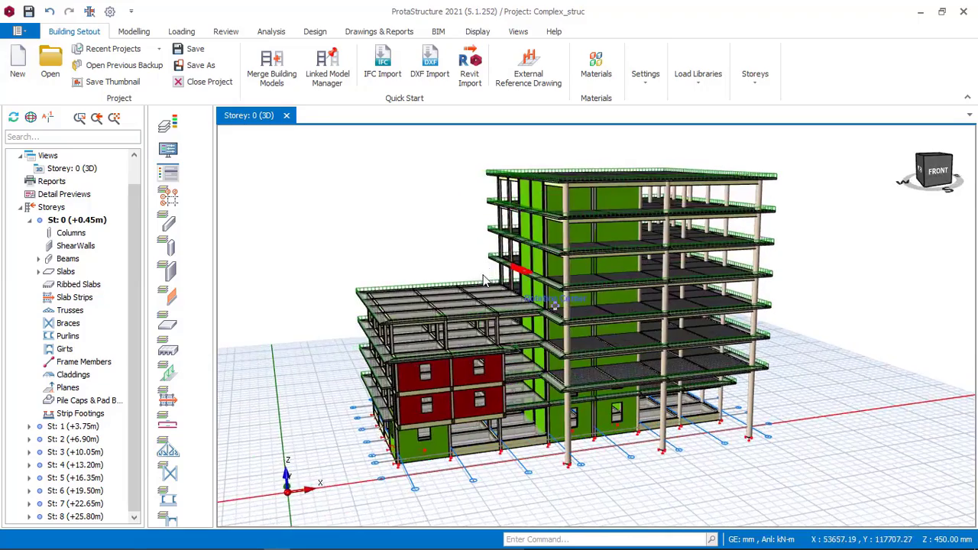
middle_click_drag(571, 263, 535, 256)
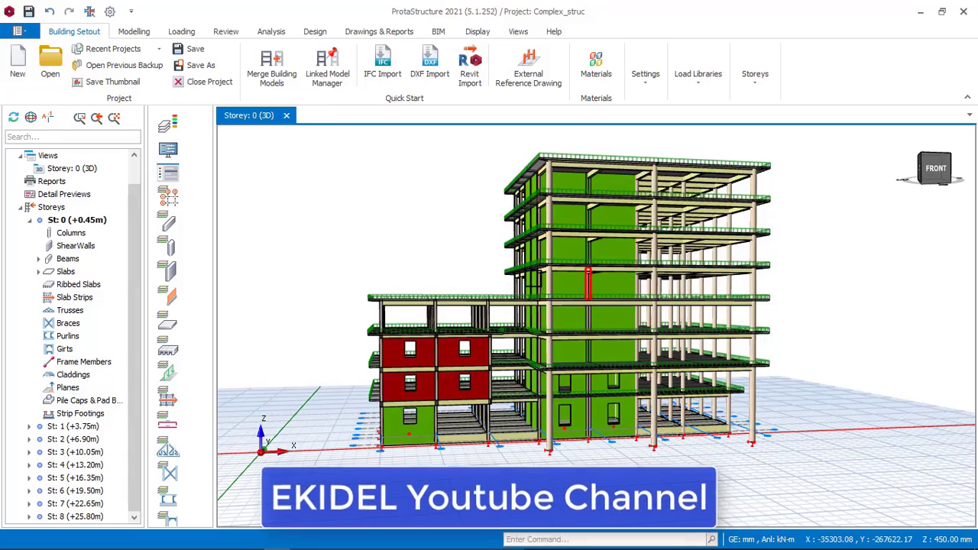
middle_click_drag(487, 218, 564, 267)
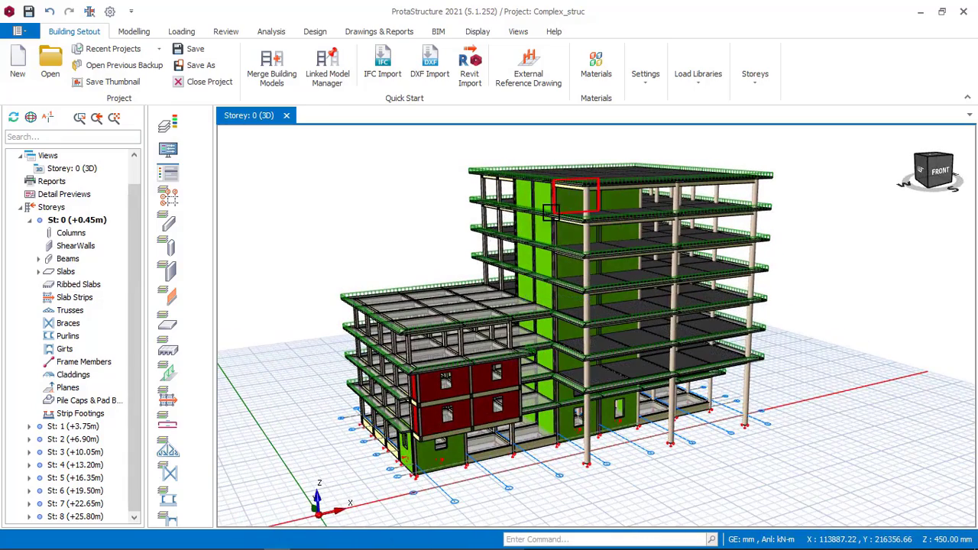
middle_click_drag(577, 224, 563, 221)
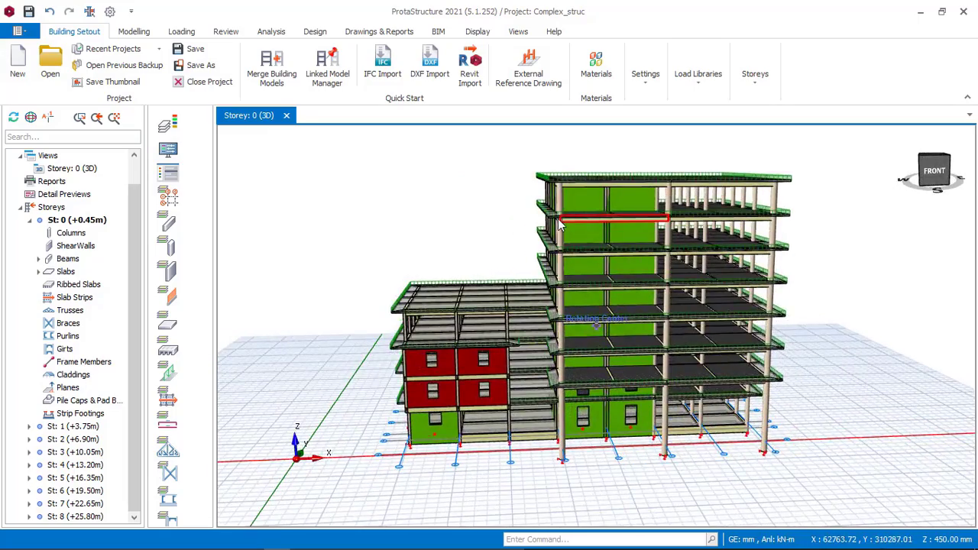
scroll(505, 303, "down", 1)
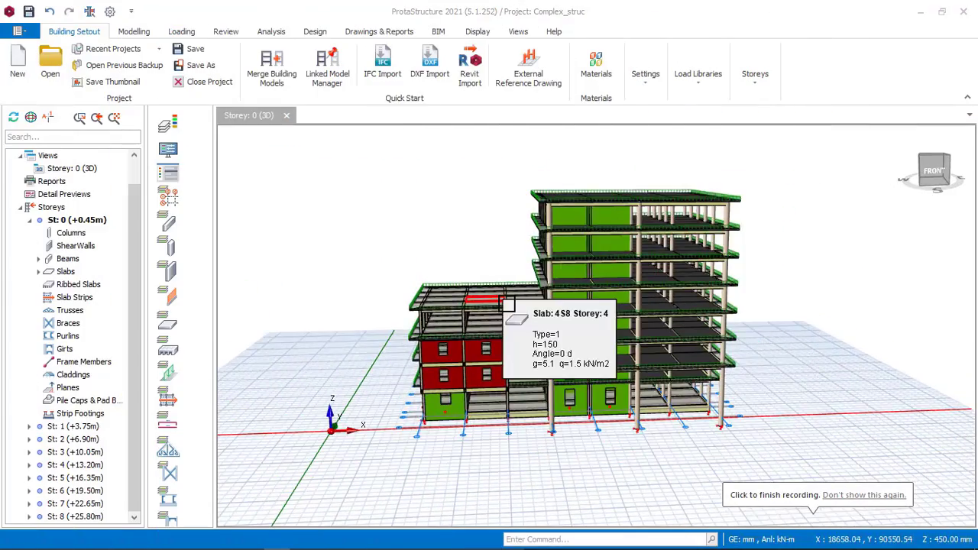
scroll(506, 303, "up", 3)
middle_click_drag(503, 315, 478, 306)
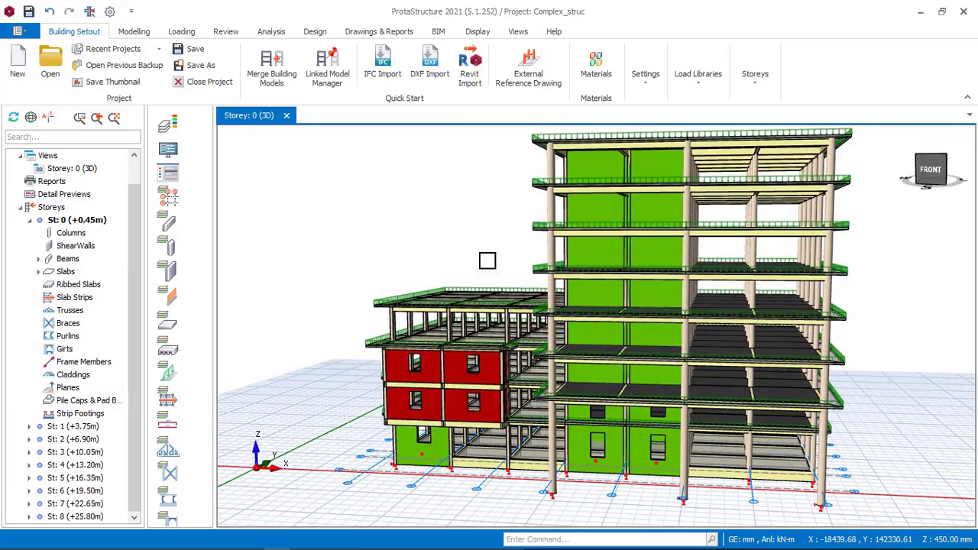
middle_click_drag(488, 261, 538, 287)
middle_click_drag(359, 180, 384, 190)
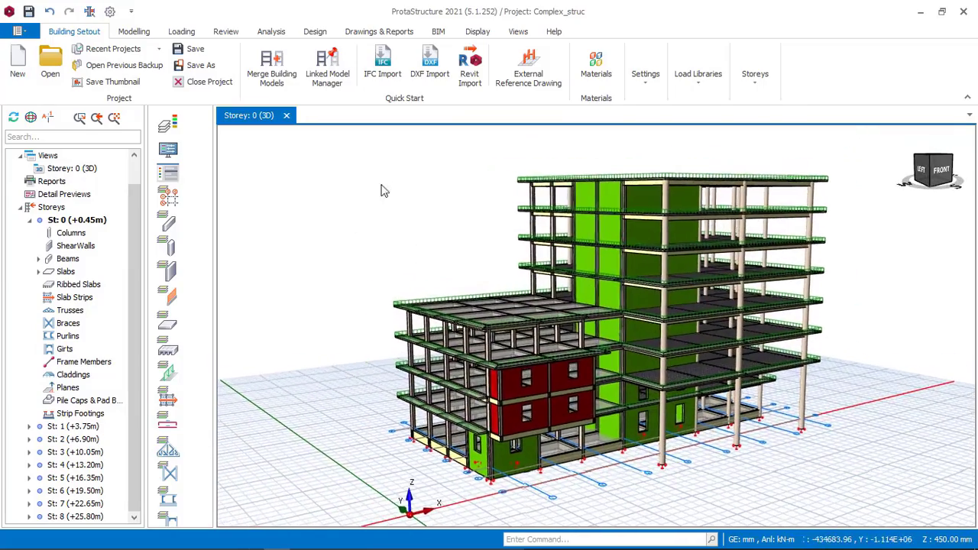
Step: Delete all existing load combinations in the Load Combination Editor and accept the empty list
left_click(182, 32)
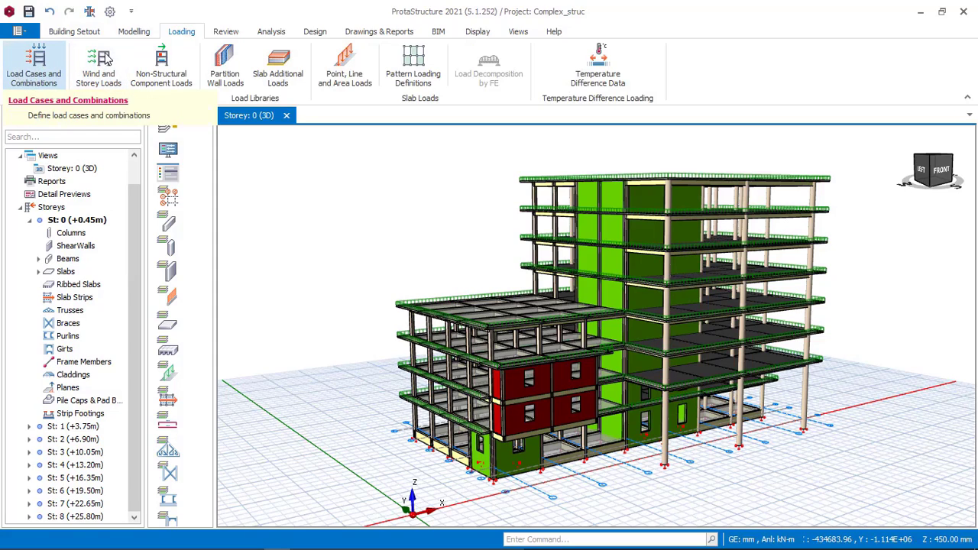
left_click(61, 67)
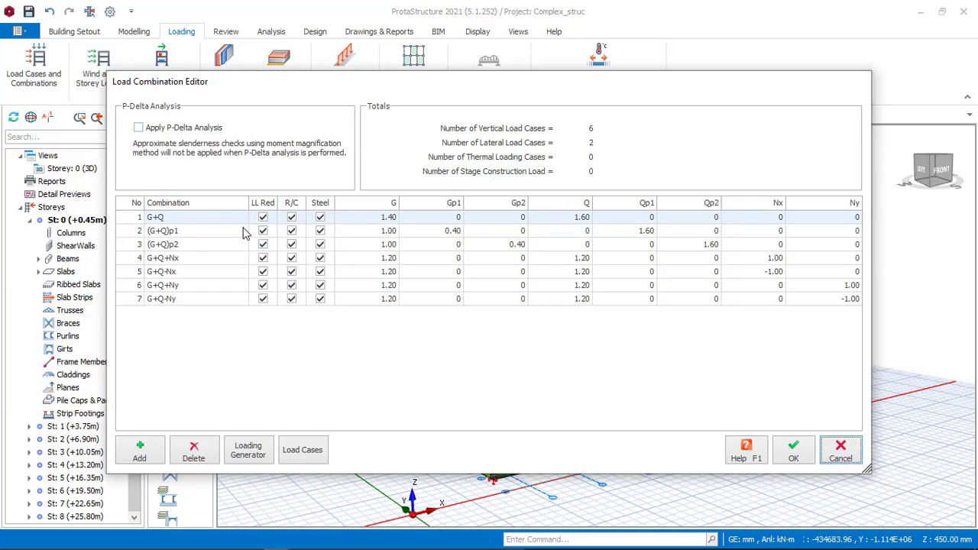
left_click(200, 449)
left_click(201, 450)
left_click(201, 450)
left_click(202, 450)
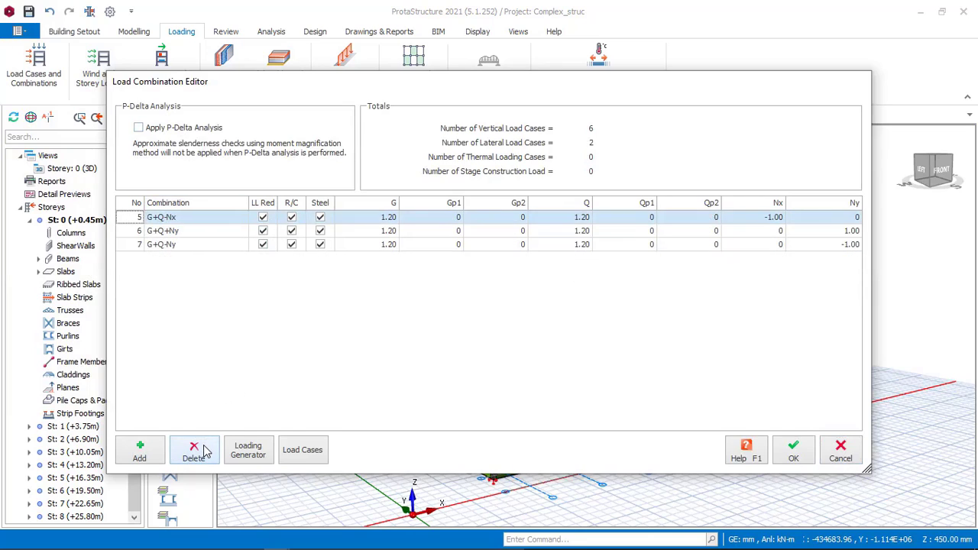
left_click(203, 451)
left_click(203, 451)
left_click(203, 451)
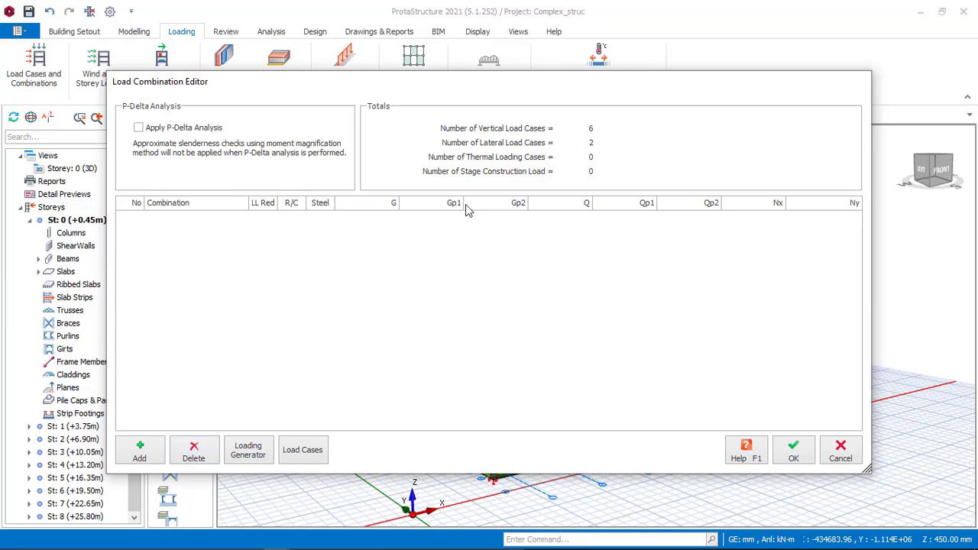
left_click(804, 457)
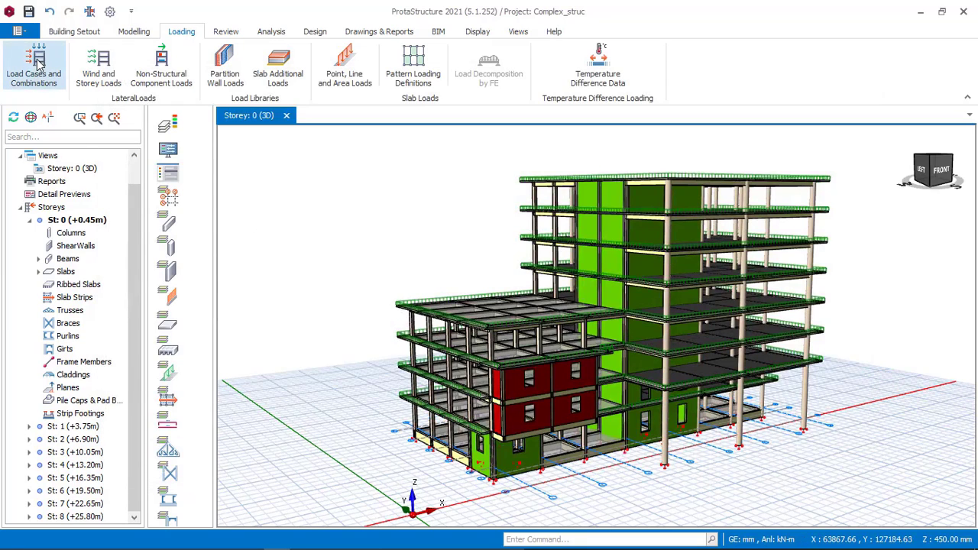
Step: Generate the load combinations automatically with wind loading enabled as a horizontal load, and accept the resulting combinations
left_click(39, 65)
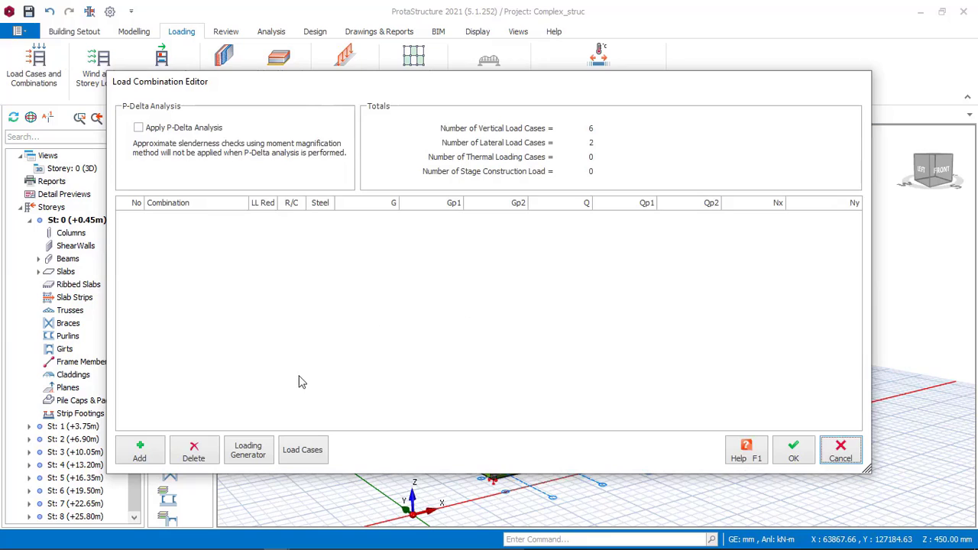
left_click(252, 454)
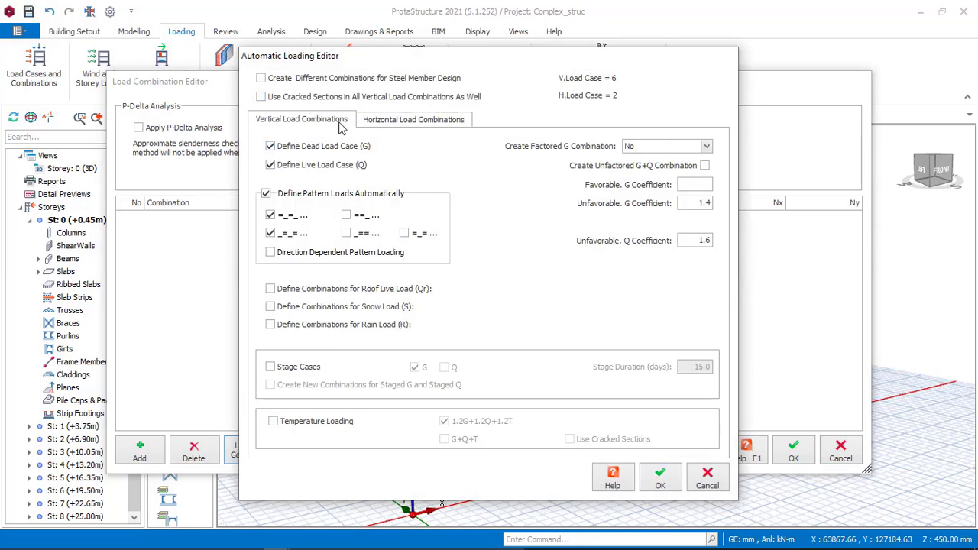
left_click(410, 123)
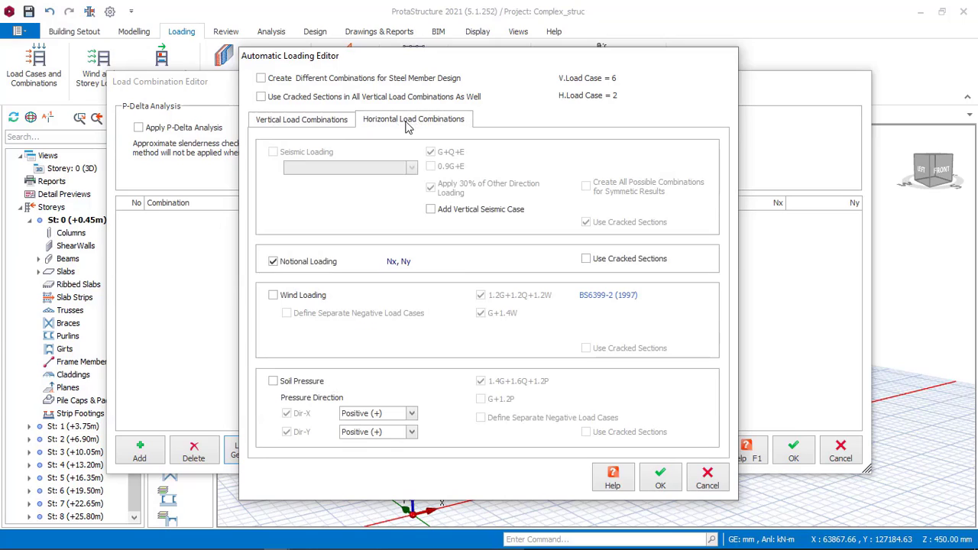
left_click(280, 301)
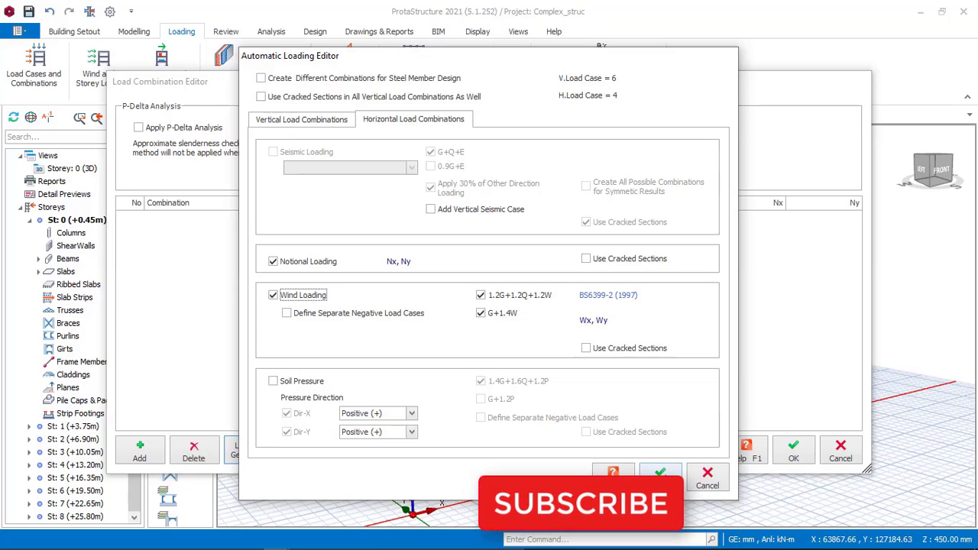
left_click(662, 480)
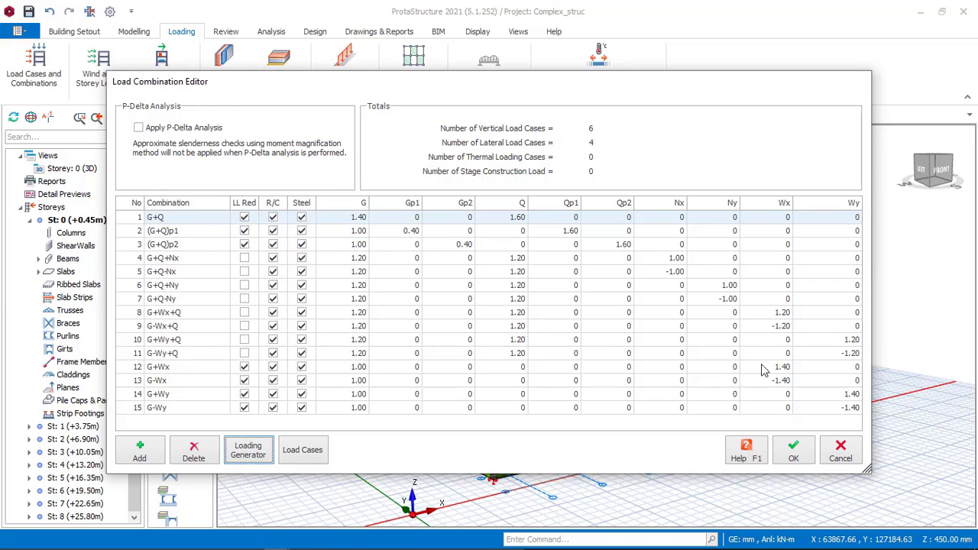
left_click(793, 452)
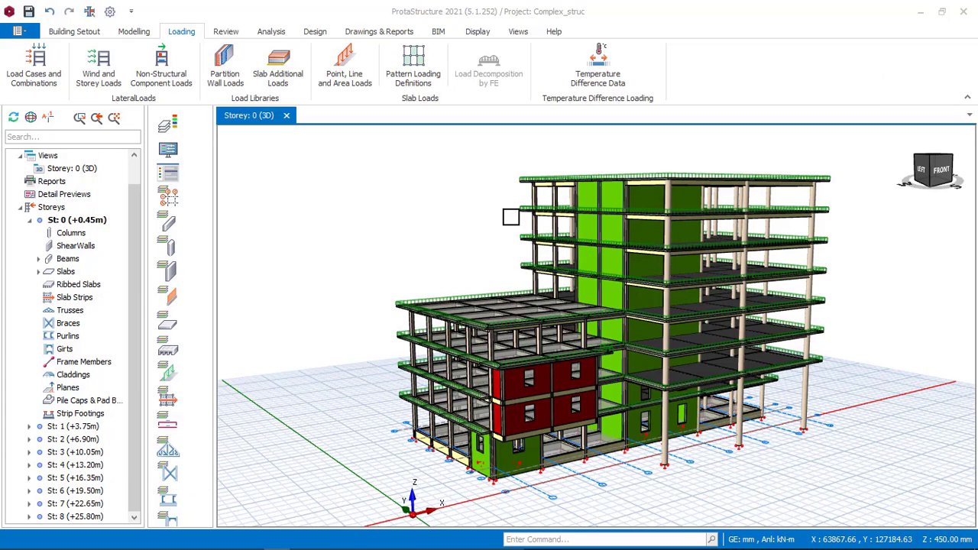
middle_click_drag(643, 207, 583, 213)
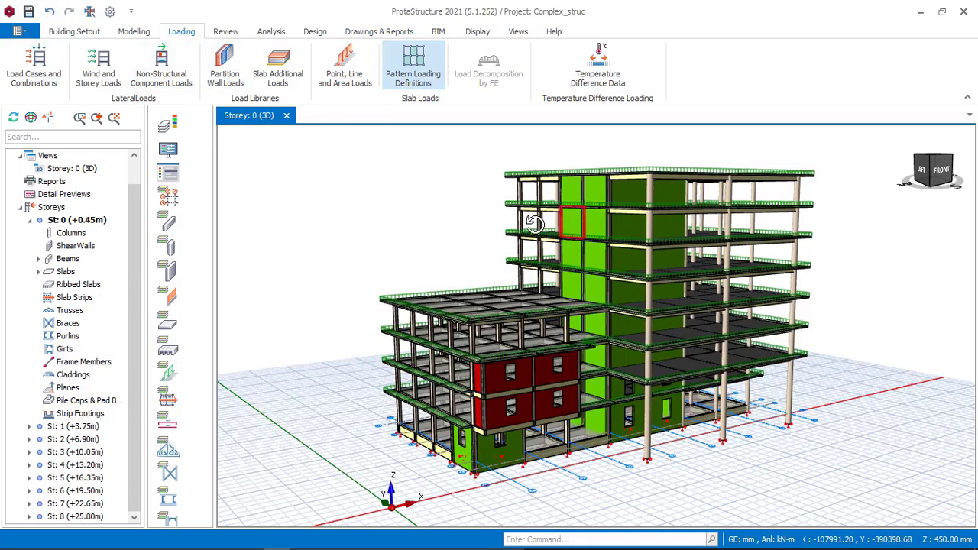
middle_click_drag(535, 224, 522, 222, "shift")
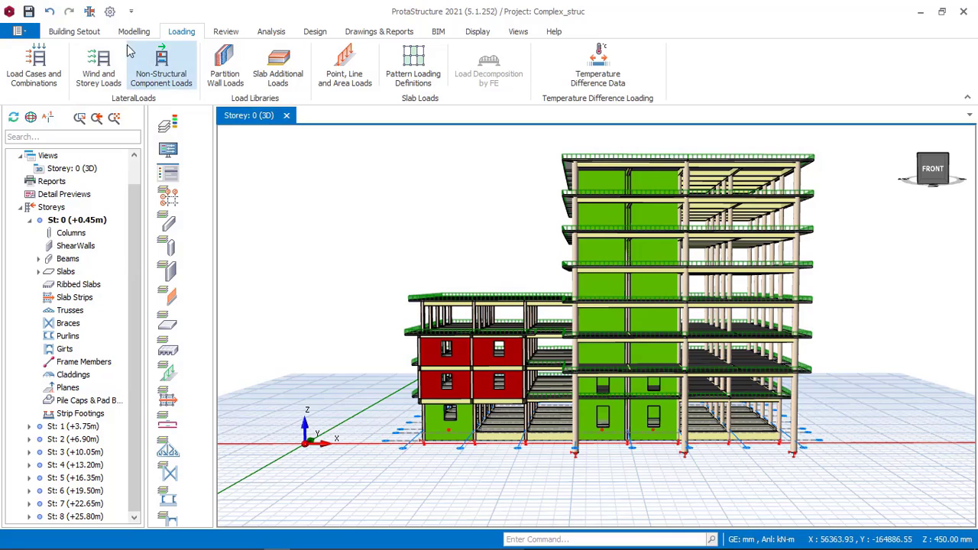
left_click(107, 74)
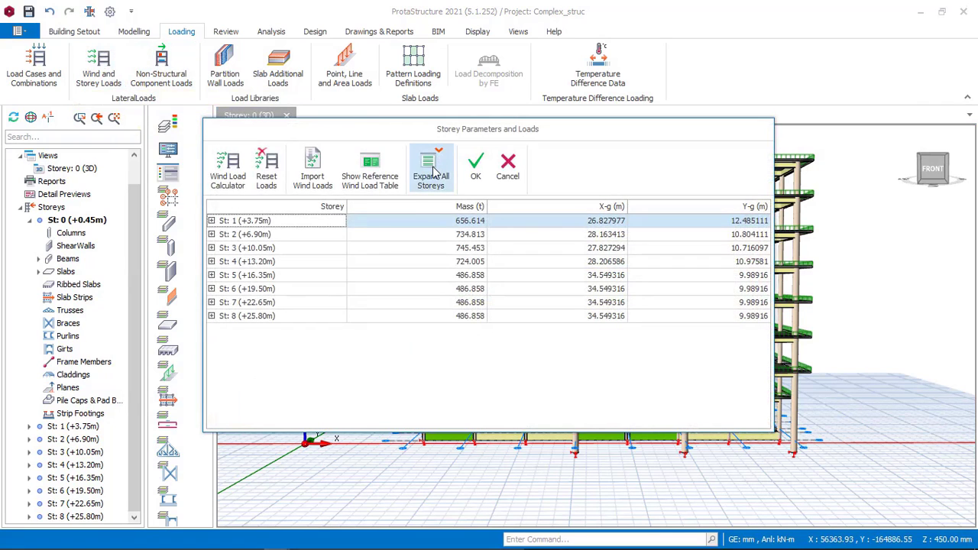
left_click(508, 174)
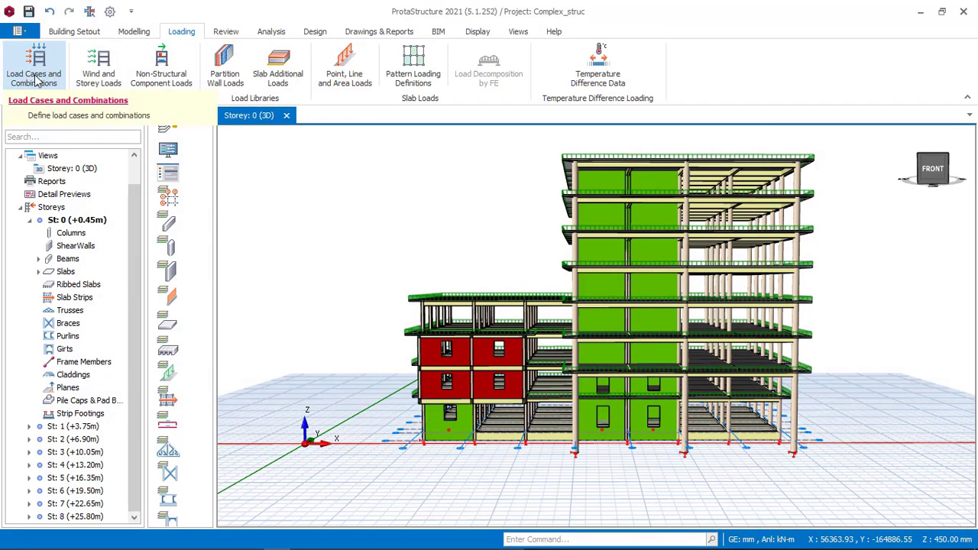
Step: Open the Wind Load Calculator from the wind and storey loads, with its wind parameters in view
left_click(107, 81)
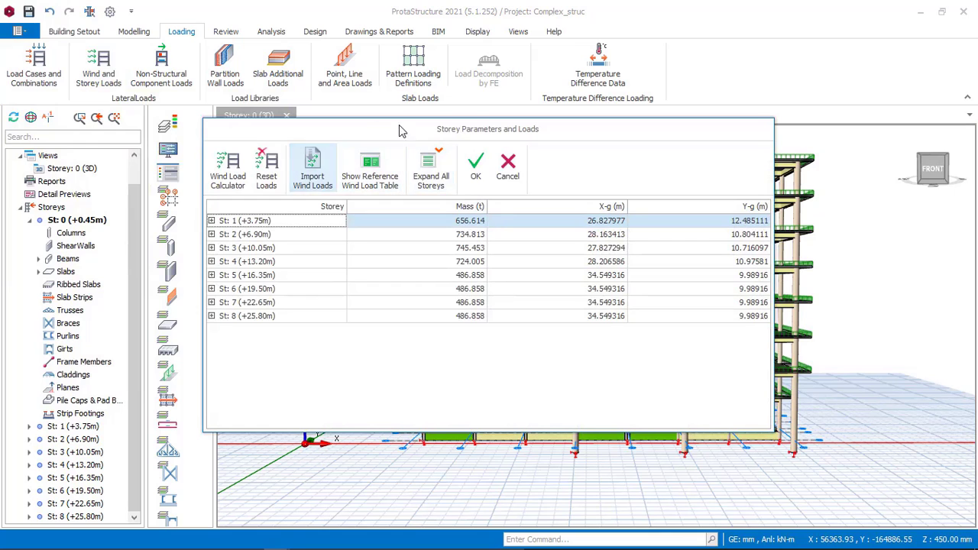
left_click_drag(500, 132, 286, 144)
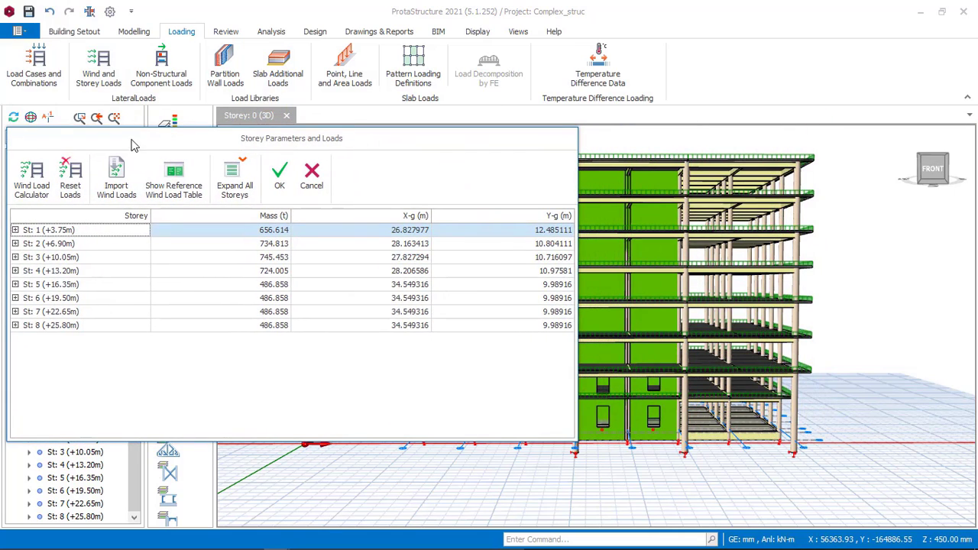
left_click(39, 187)
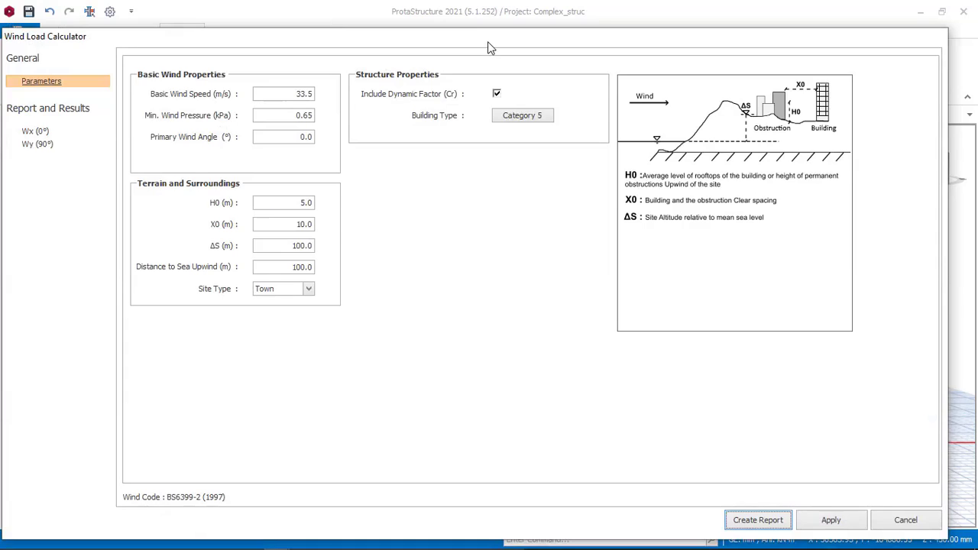
left_click_drag(491, 48, 516, 50)
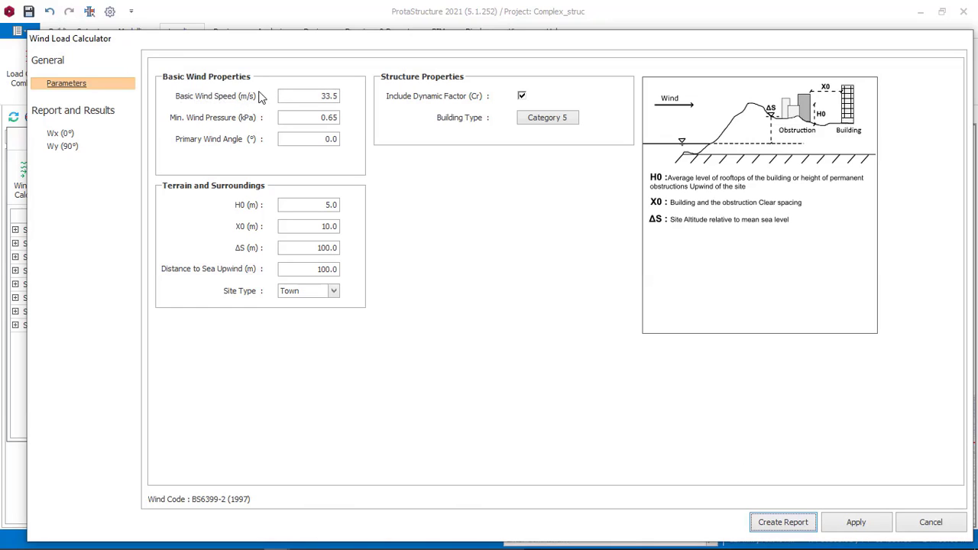
left_click_drag(433, 42, 100, 72)
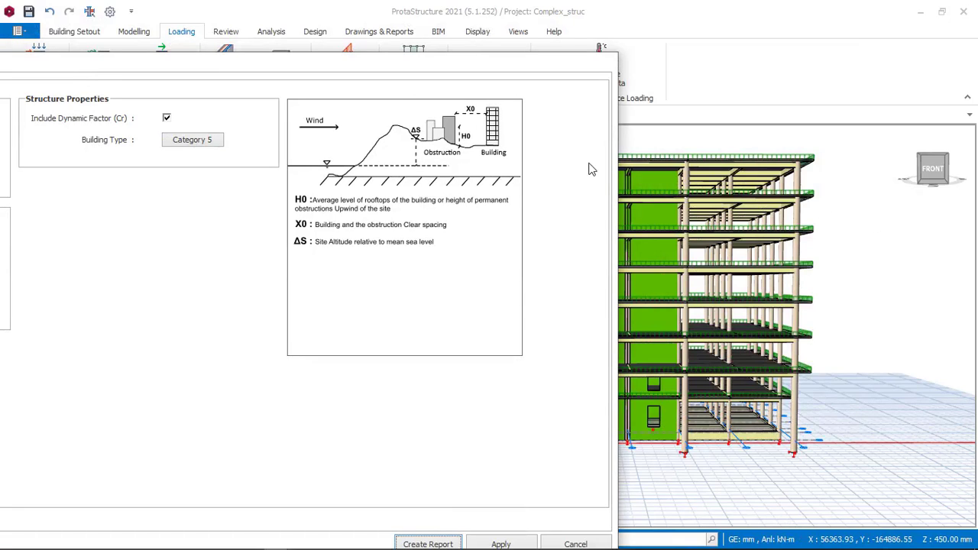
left_click_drag(273, 71, 670, 64)
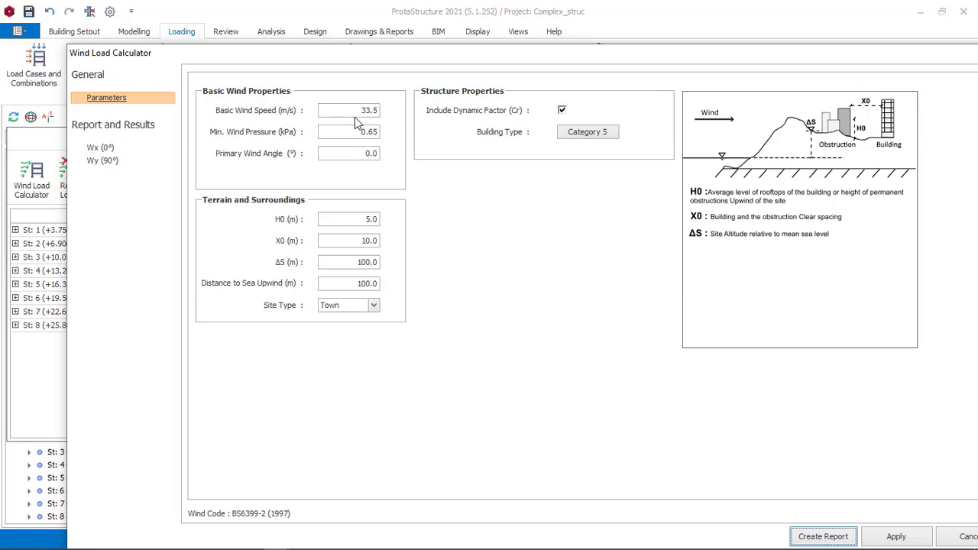
Step: Set the basic wind speed to 25.75 m/s in the wind load parameters
left_click_drag(359, 110, 382, 112)
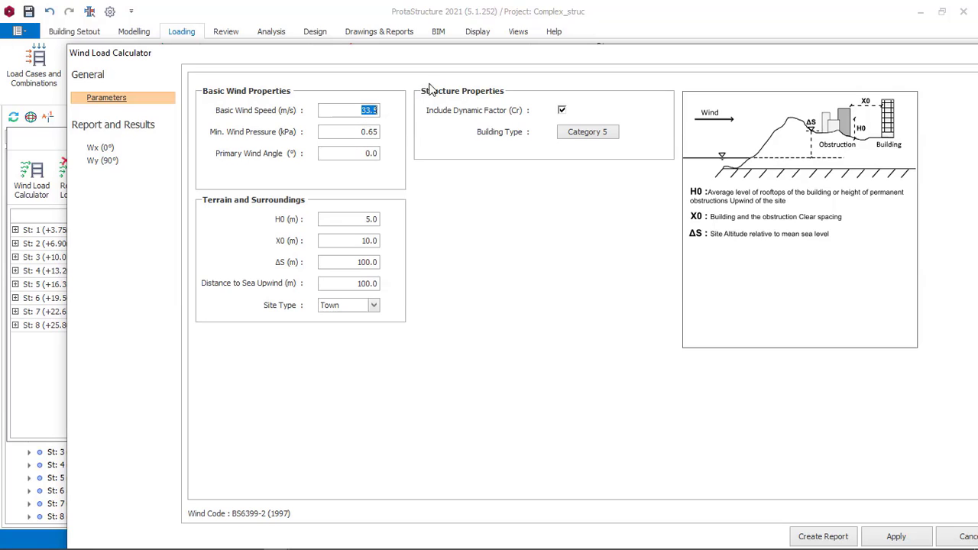
left_click_drag(474, 66, 432, 57)
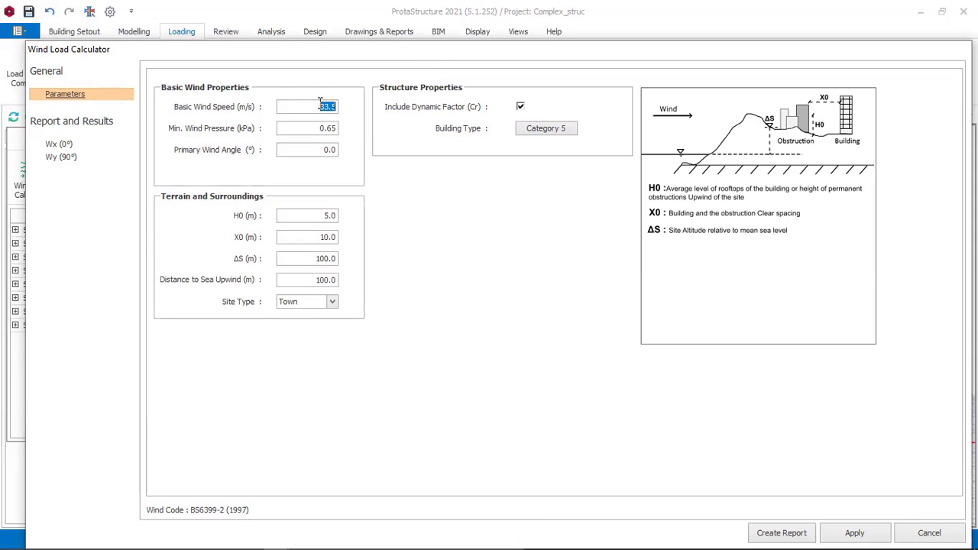
left_click_drag(317, 107, 343, 107)
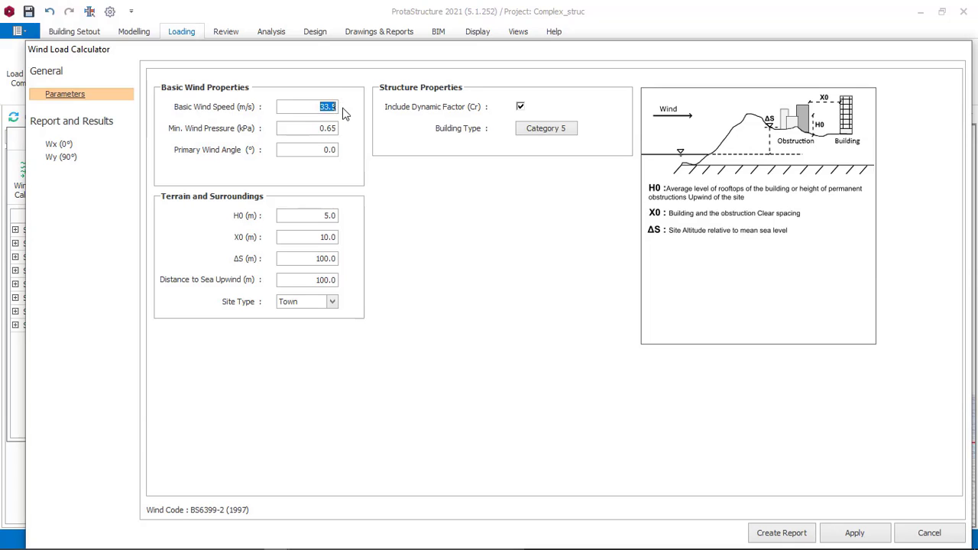
mouse_move(477, 60)
left_mouse_down()
mouse_move(286, 68)
mouse_move(466, 50)
left_mouse_up()
left_click_drag(334, 55, 393, 58)
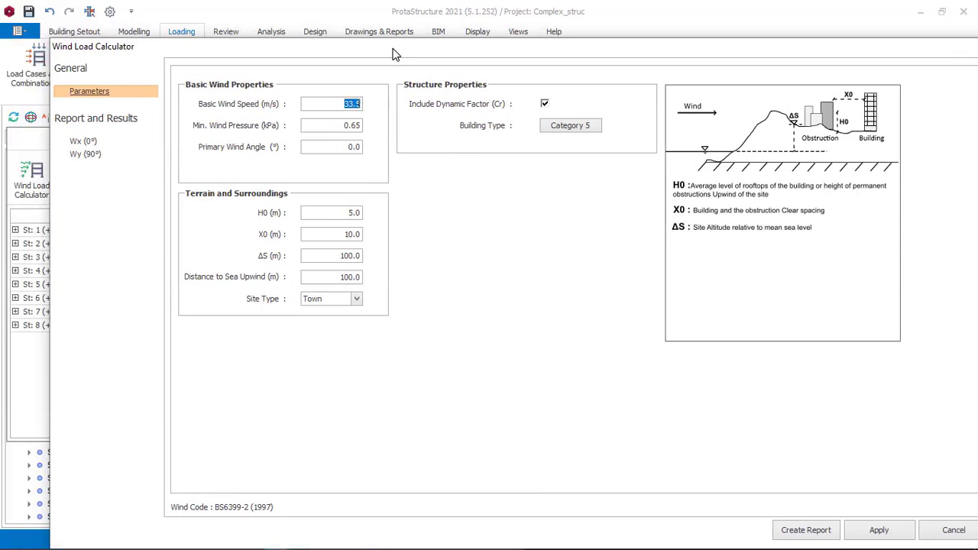
type("25.0")
key("BackSpace")
type("75")
left_click_drag(527, 57, 303, 58)
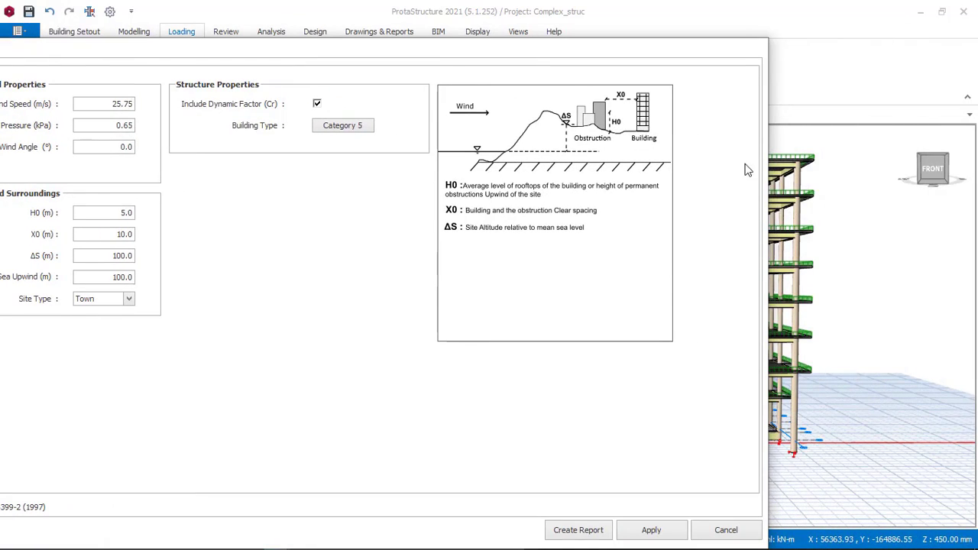
left_click_drag(393, 58, 601, 49)
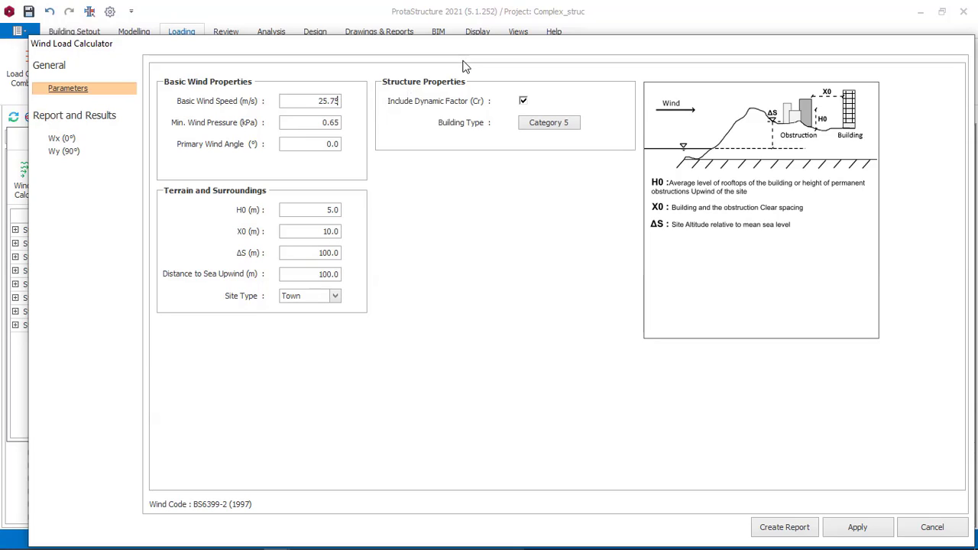
Step: Set the minimum wind pressure to 0.55 kPa in the basic wind properties
left_click_drag(316, 123, 346, 123)
type("0.555")
left_click_drag(323, 144, 341, 145)
left_click(329, 145)
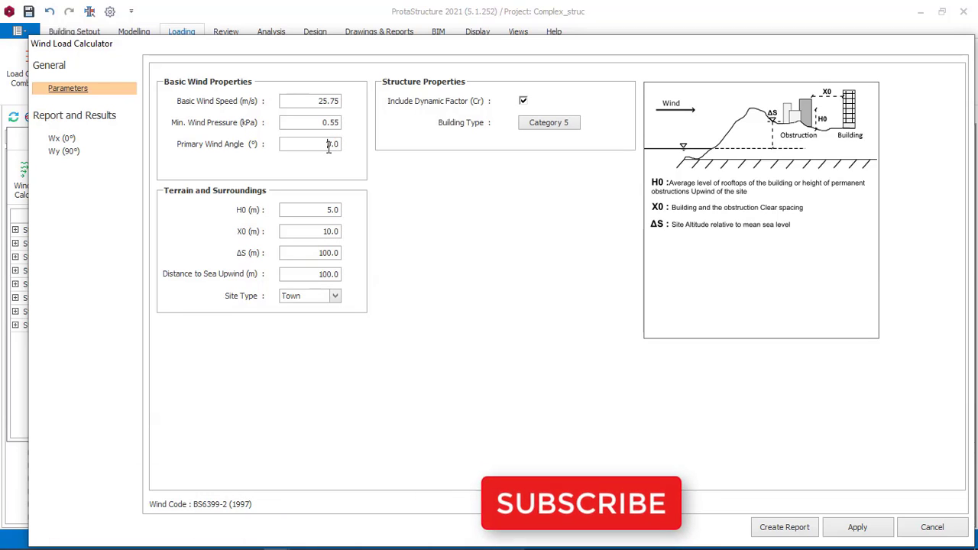
double_click(328, 145)
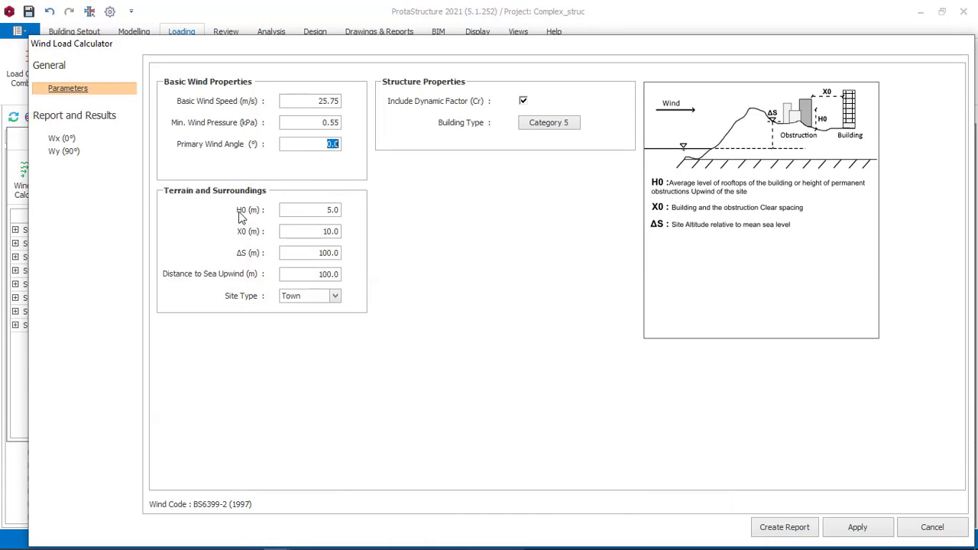
double_click(320, 101)
left_click(328, 540)
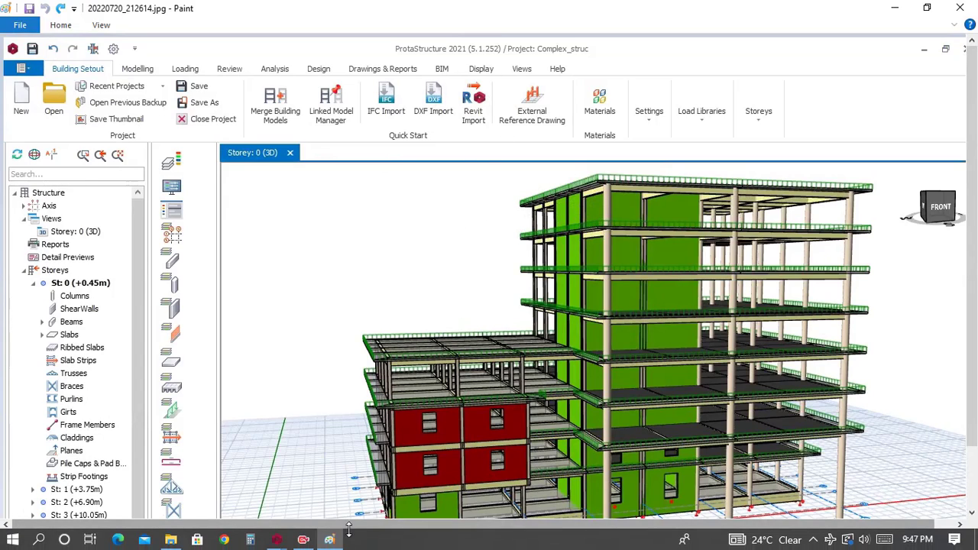
mouse_move(277, 540)
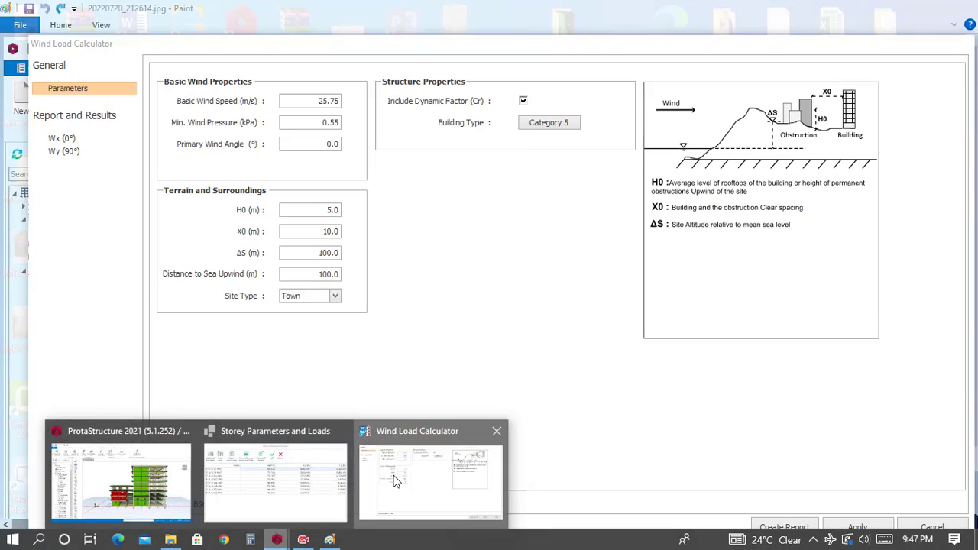
left_click(366, 491)
left_click_drag(319, 101, 327, 100)
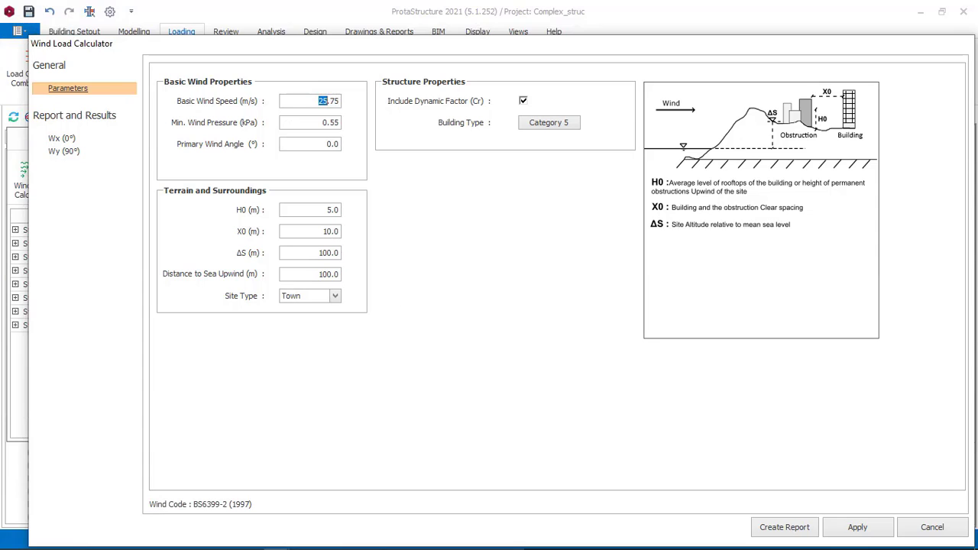
Step: Switch to Paint and brush three curved red wind arrows pointing toward the upper storeys of the building picture
left_click(337, 543)
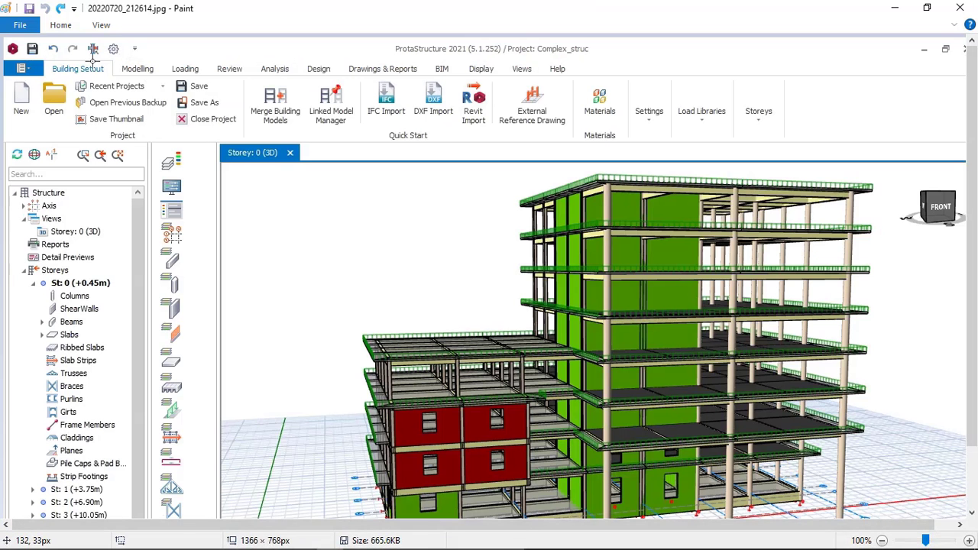
left_click(68, 28)
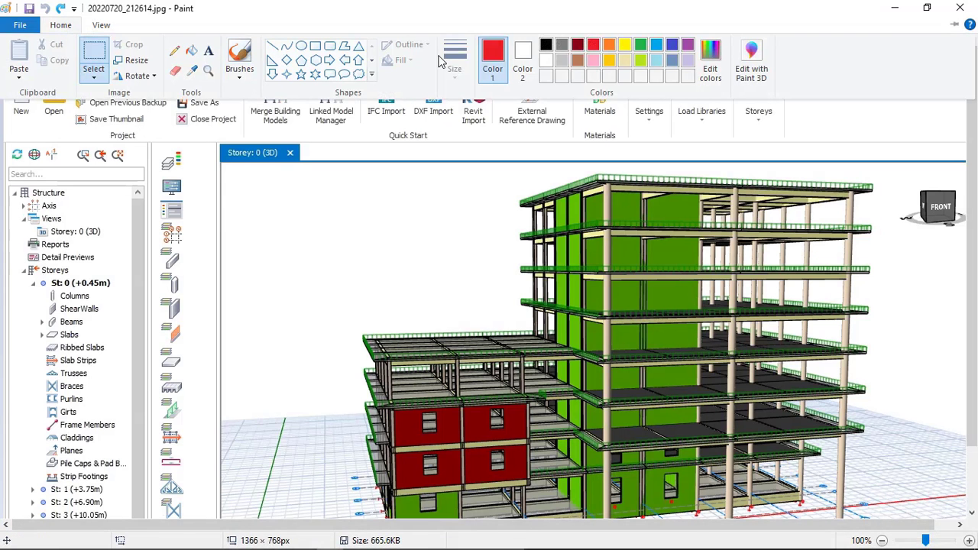
left_click(236, 276)
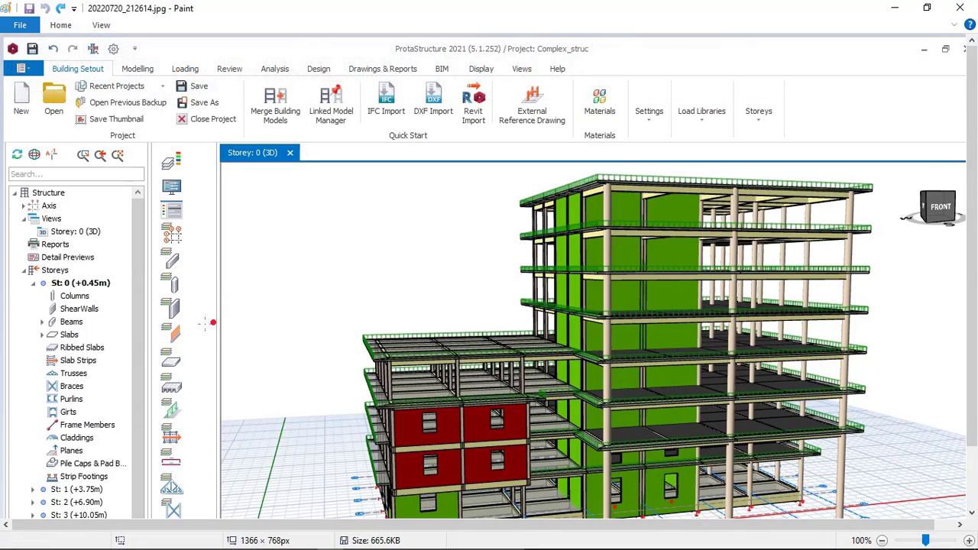
mouse_move(139, 341)
left_mouse_down()
mouse_move(336, 237)
mouse_move(455, 236)
left_mouse_up()
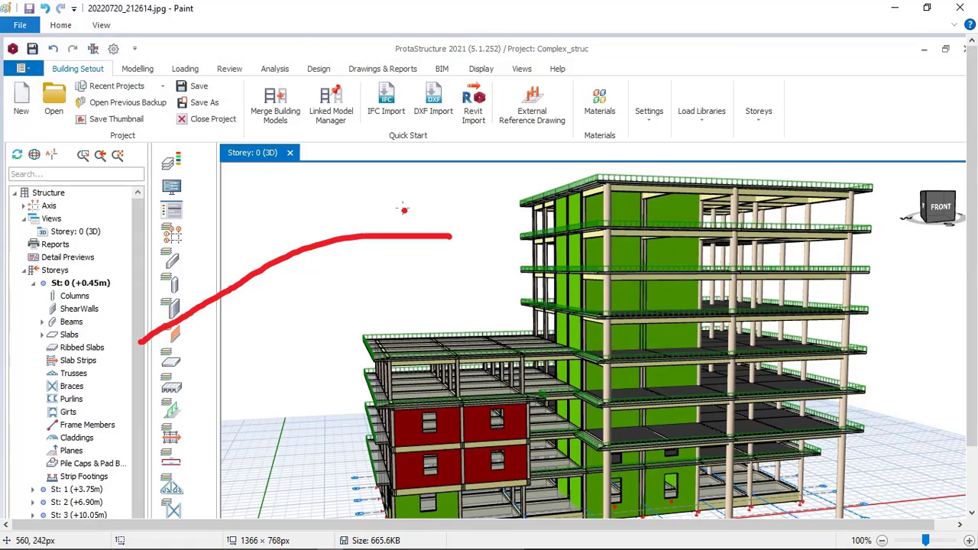
mouse_move(401, 208)
left_mouse_down()
mouse_move(469, 234)
mouse_move(443, 264)
left_mouse_up()
mouse_move(163, 378)
left_mouse_down()
mouse_move(337, 288)
mouse_move(419, 282)
mouse_move(394, 295)
left_mouse_up()
mouse_move(133, 277)
left_mouse_down()
mouse_move(456, 182)
mouse_move(450, 191)
left_mouse_up()
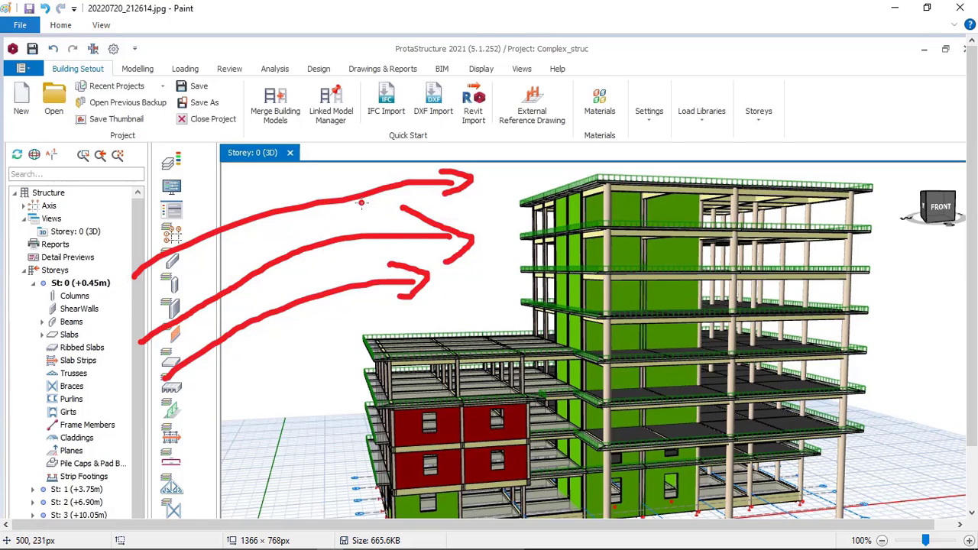
left_click(276, 539)
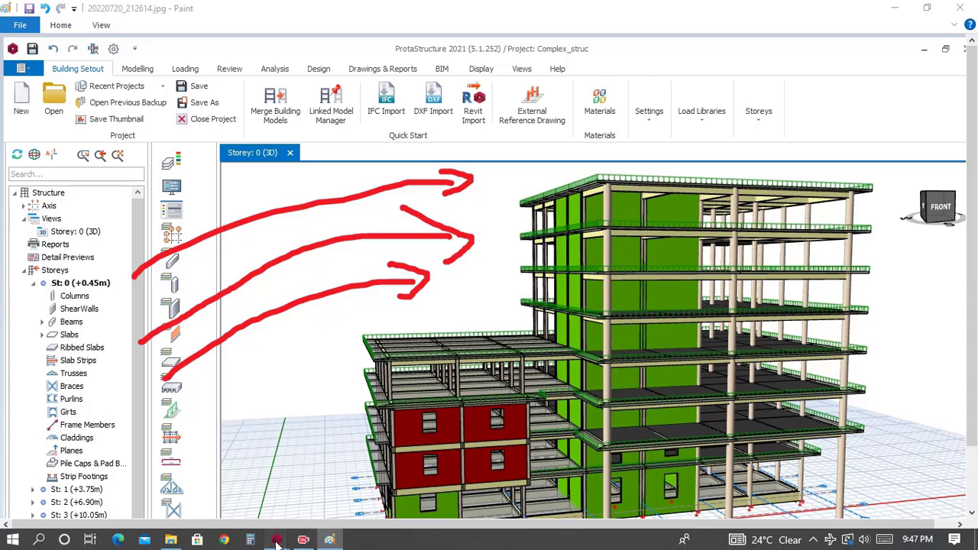
left_click(430, 478)
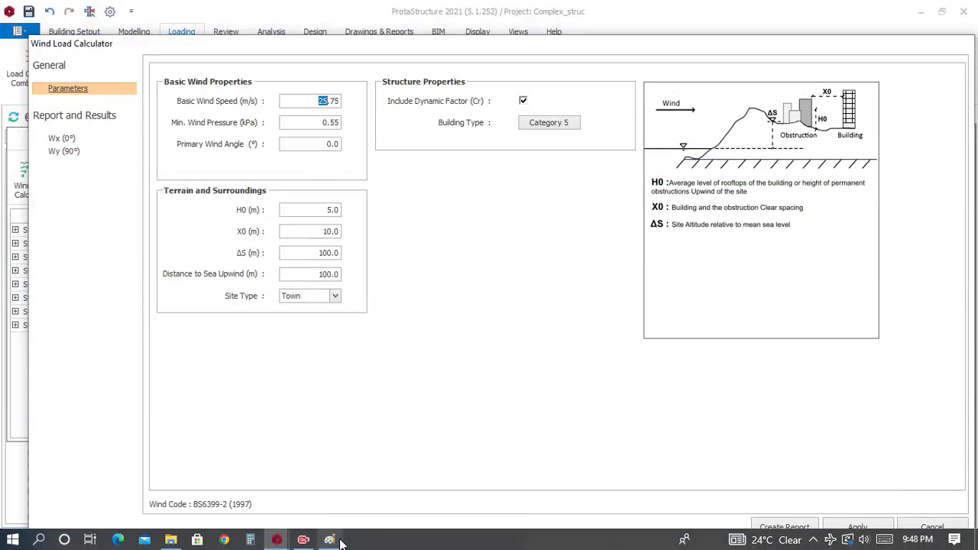
left_click(332, 539)
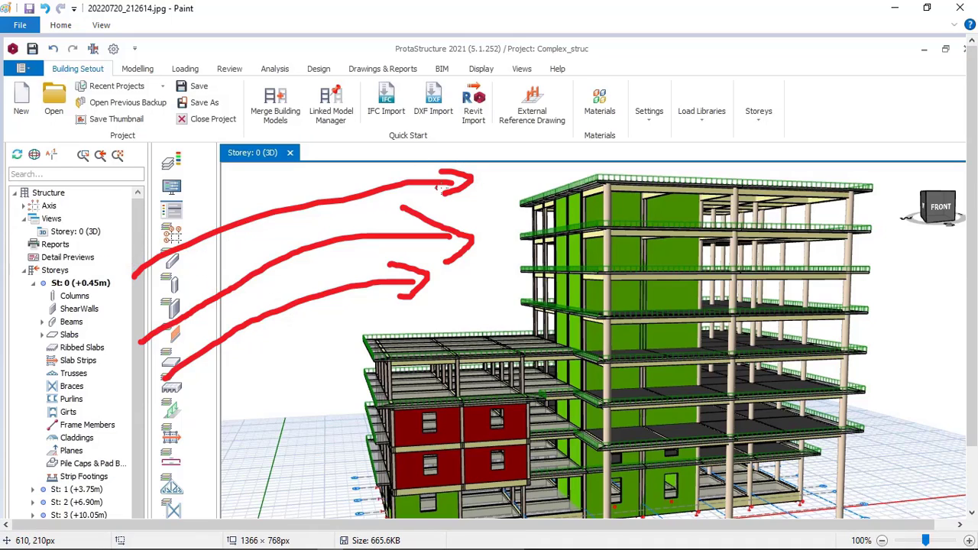
mouse_move(343, 548)
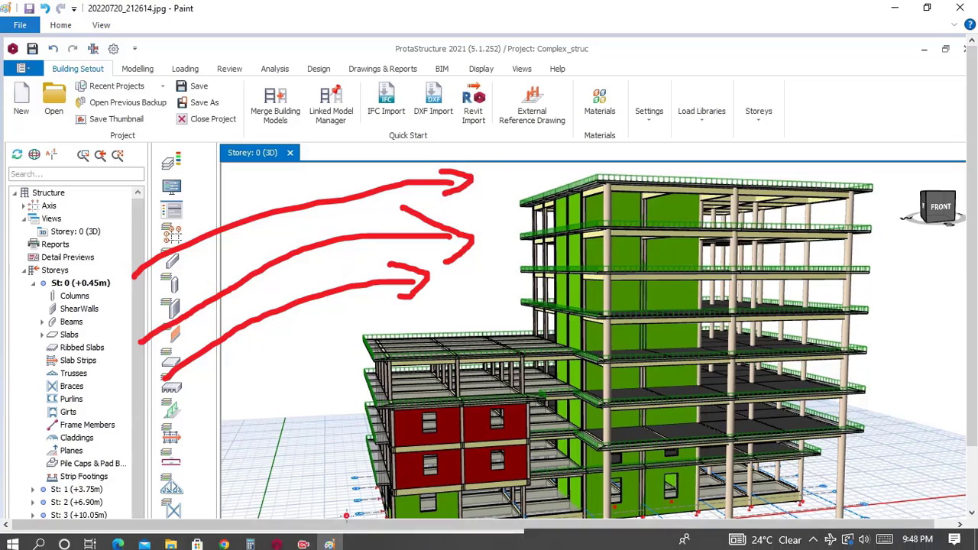
mouse_move(280, 543)
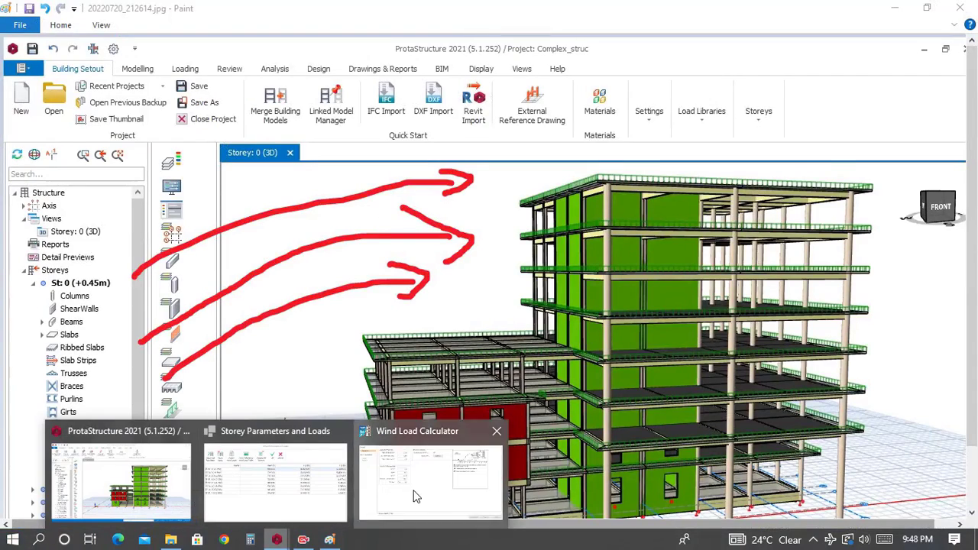
left_click(431, 479)
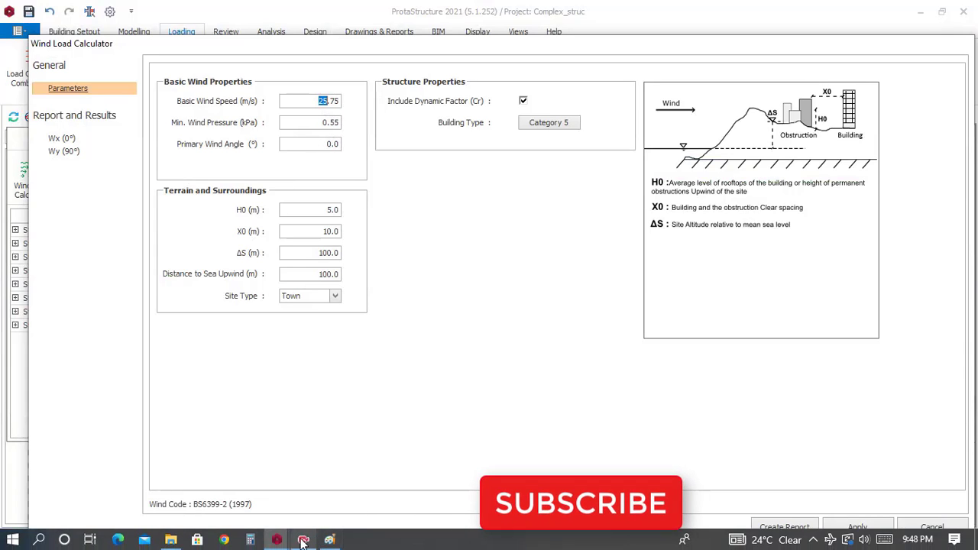
Step: Brush extra red strokes around the building picture in Paint, undo them, and return to the Wind Load Calculator
left_click(329, 540)
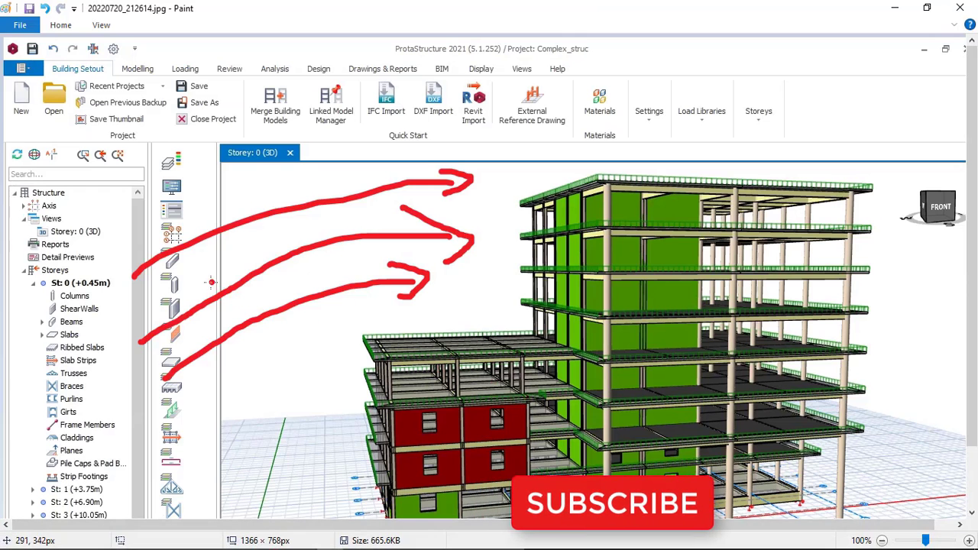
left_click_drag(932, 355, 892, 261)
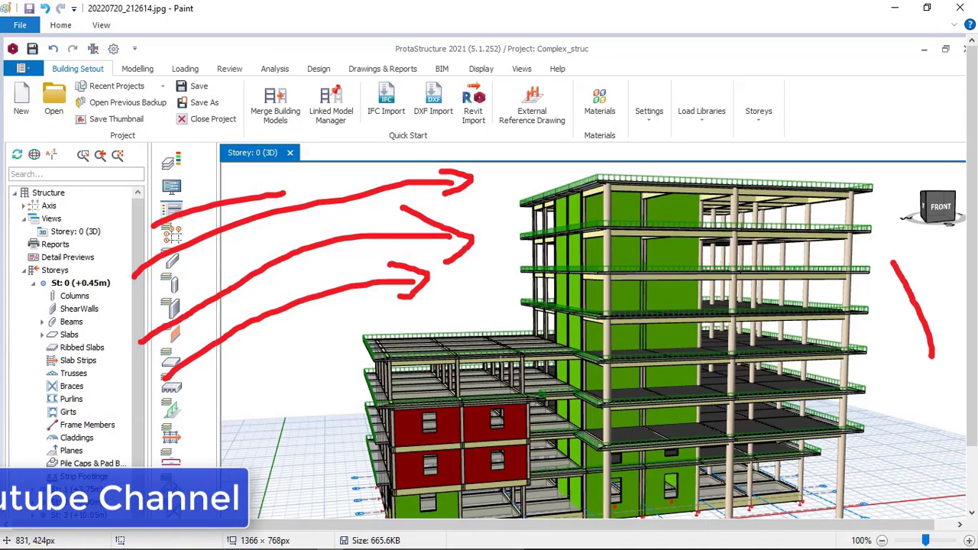
left_click_drag(243, 463, 387, 328)
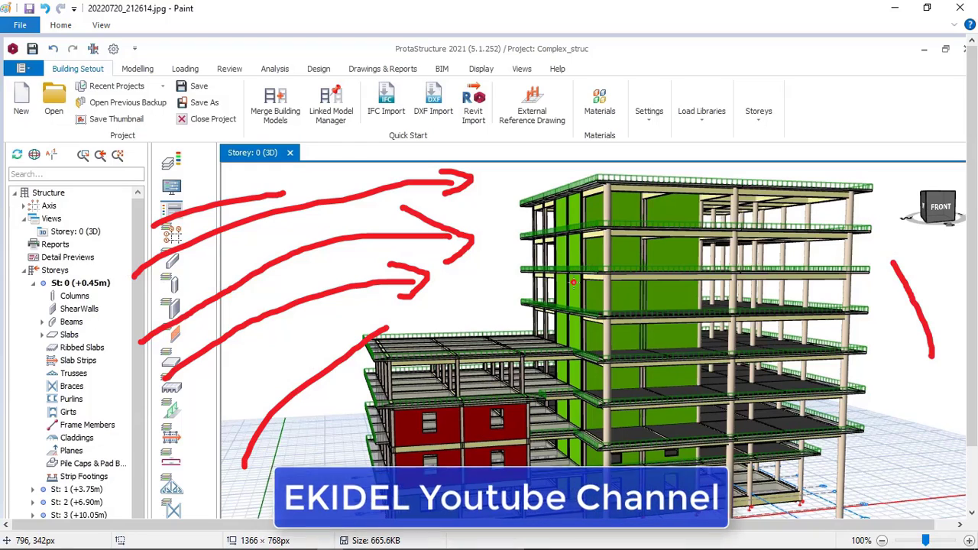
left_click(46, 8)
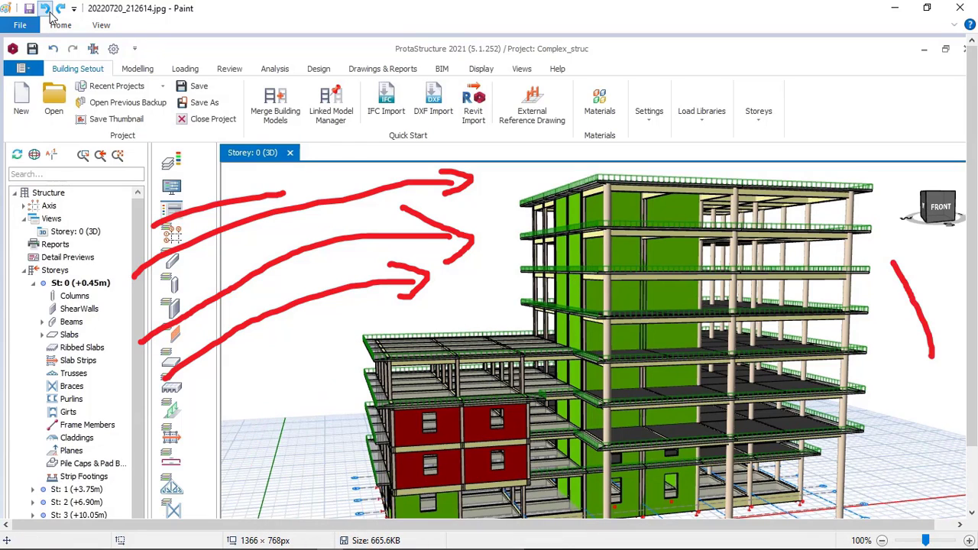
left_click(45, 8)
left_click(46, 8)
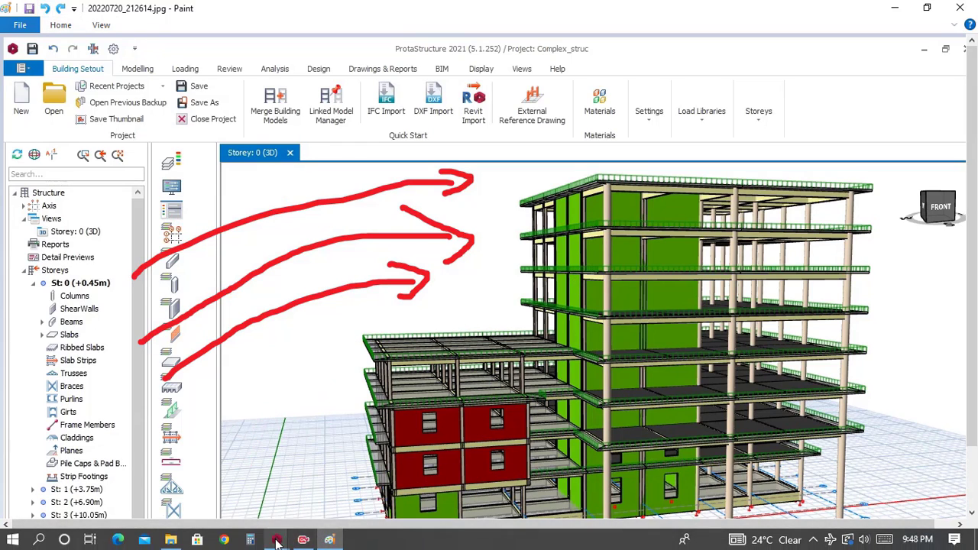
left_click(277, 539)
left_click(407, 514)
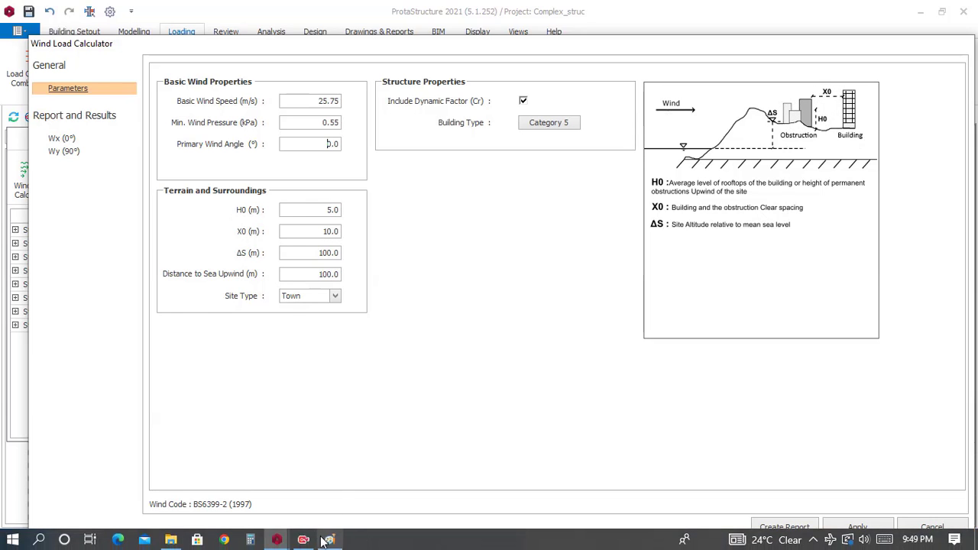
Step: Switch to Paint and undo all the red wind arrow strokes on the building picture
left_click(330, 544)
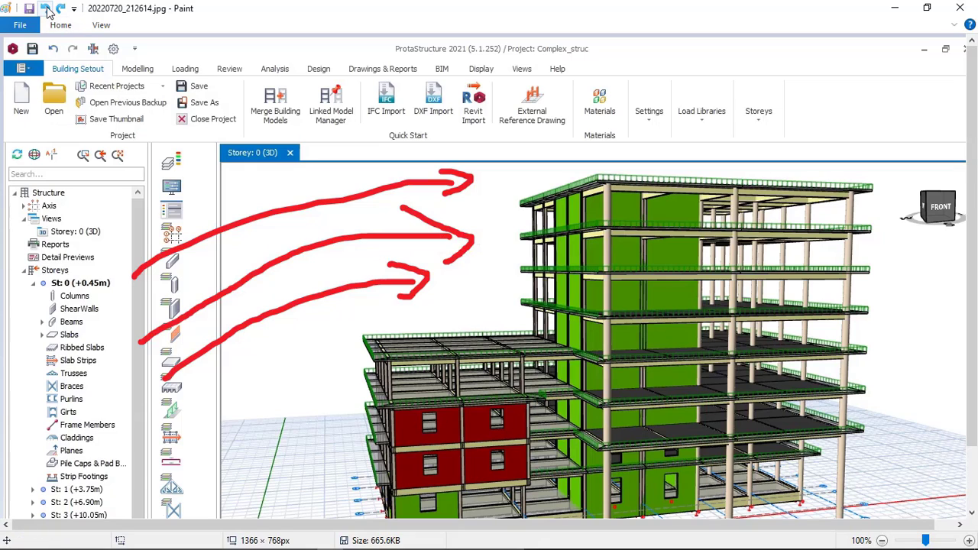
left_click(46, 9)
left_click(46, 9)
left_click(46, 8)
left_click(45, 8)
left_click(46, 8)
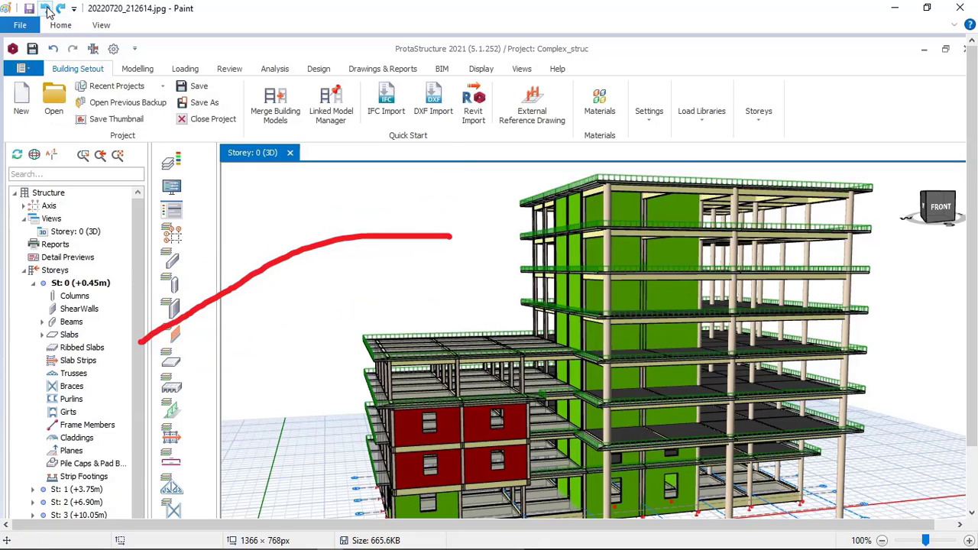
left_click(46, 8)
Step: Brush light blue wind arrows toward the building's upper storeys in the picture, and return to the Wind Load Calculator
left_click(68, 28)
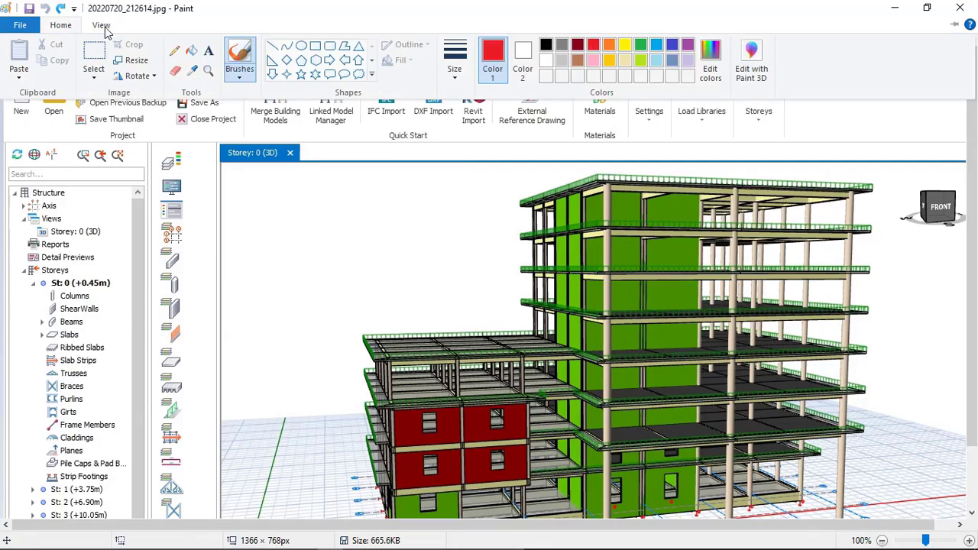
left_click(639, 46)
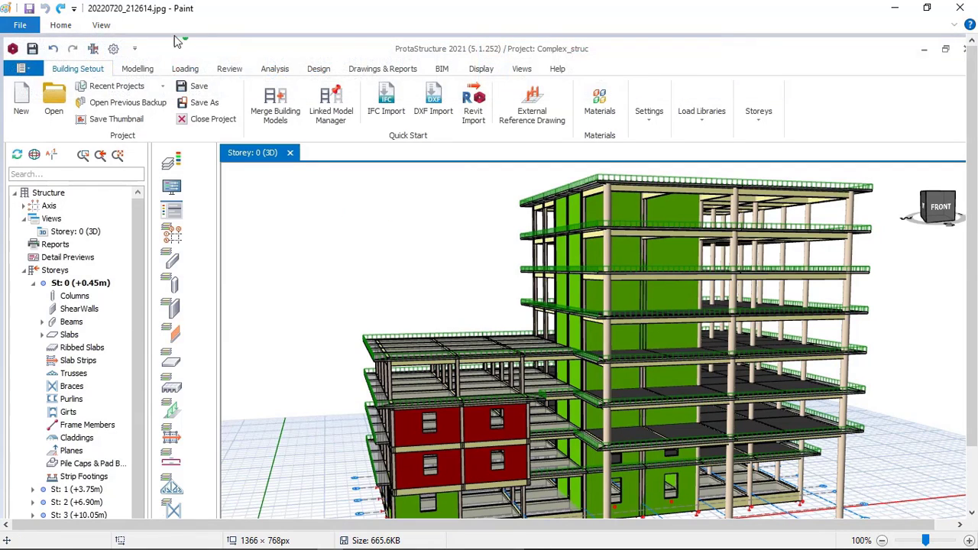
left_click(60, 25)
mouse_move(239, 211)
left_mouse_down()
mouse_move(336, 180)
mouse_move(405, 215)
mouse_move(402, 229)
left_mouse_up()
mouse_move(221, 280)
left_mouse_down()
mouse_move(340, 226)
mouse_move(359, 232)
left_mouse_up()
left_click_drag(243, 300, 428, 237)
left_click_drag(351, 215, 379, 239)
left_click_drag(425, 175, 437, 229)
mouse_move(480, 203)
left_mouse_down()
mouse_move(487, 241)
mouse_move(468, 259)
left_mouse_up()
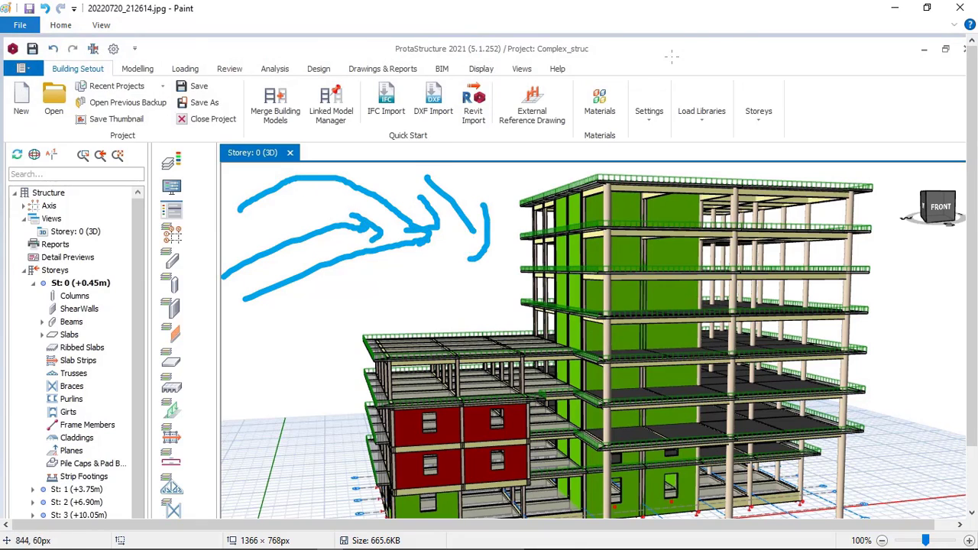
mouse_move(277, 539)
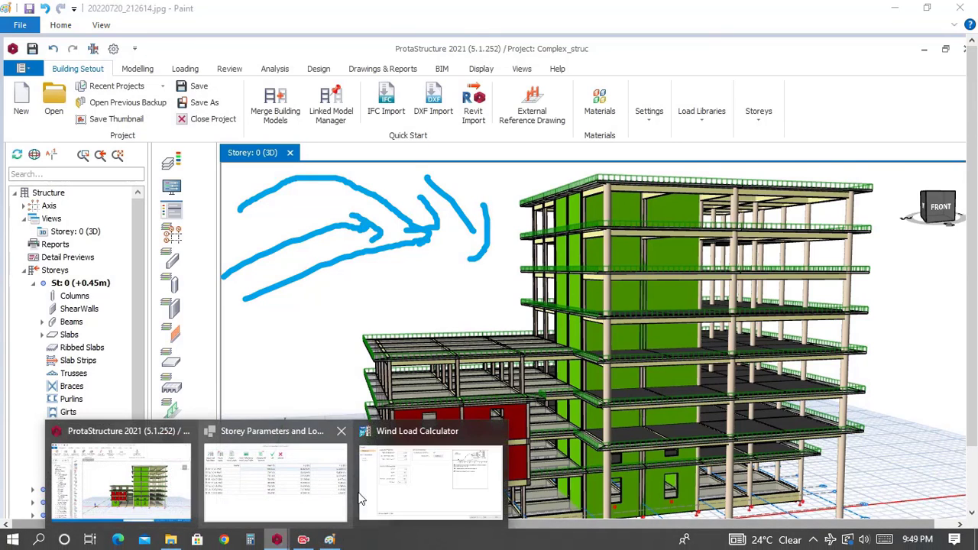
left_click(409, 484)
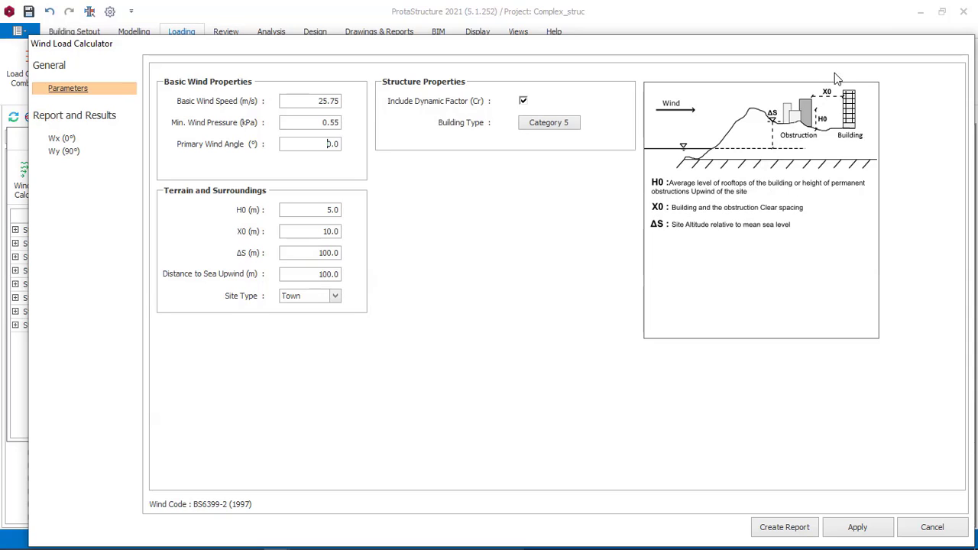
Step: Switch to Paint and undo all the light blue strokes on the building picture
left_click(330, 539)
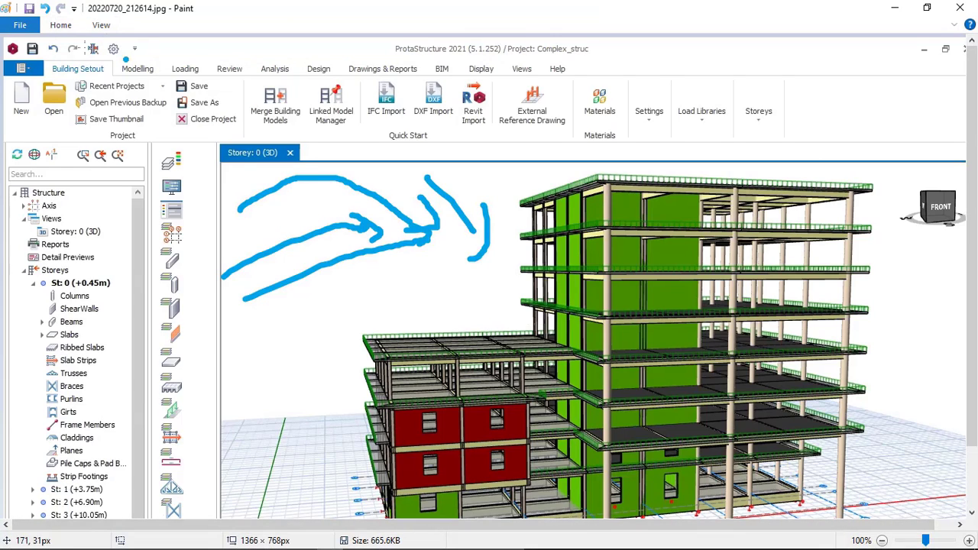
left_click(62, 27)
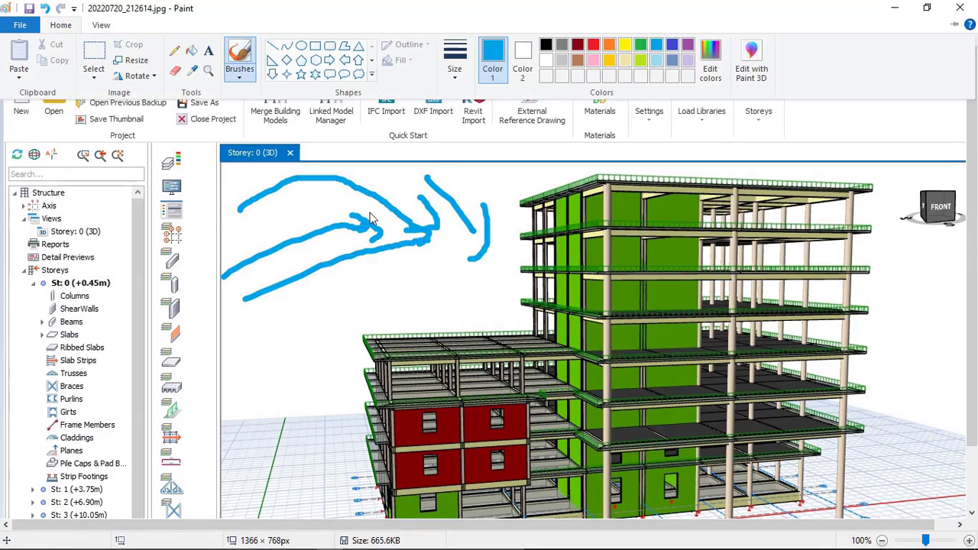
left_click(45, 9)
left_click(45, 9)
left_click(45, 8)
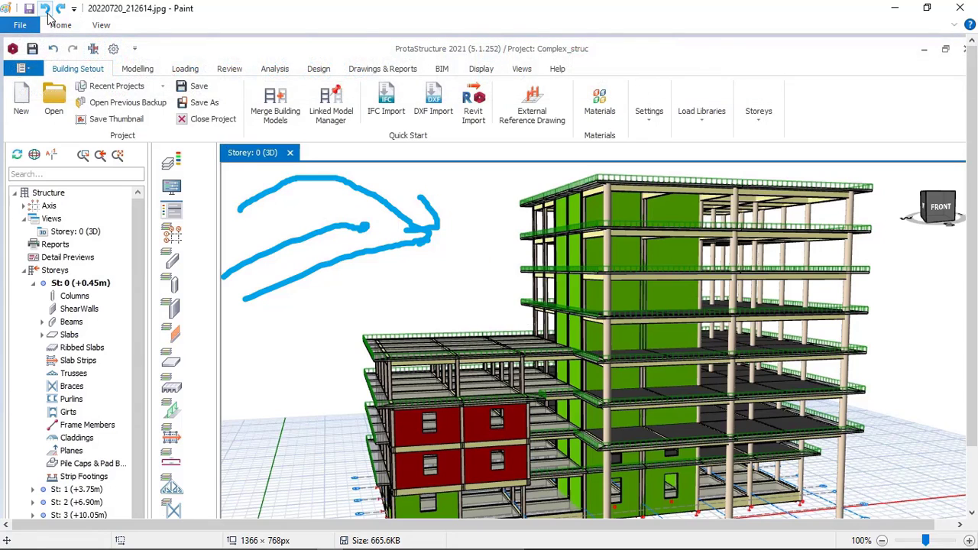
left_click(45, 9)
left_click(45, 9)
left_click(45, 9)
left_click(45, 8)
left_click(45, 8)
left_click(46, 8)
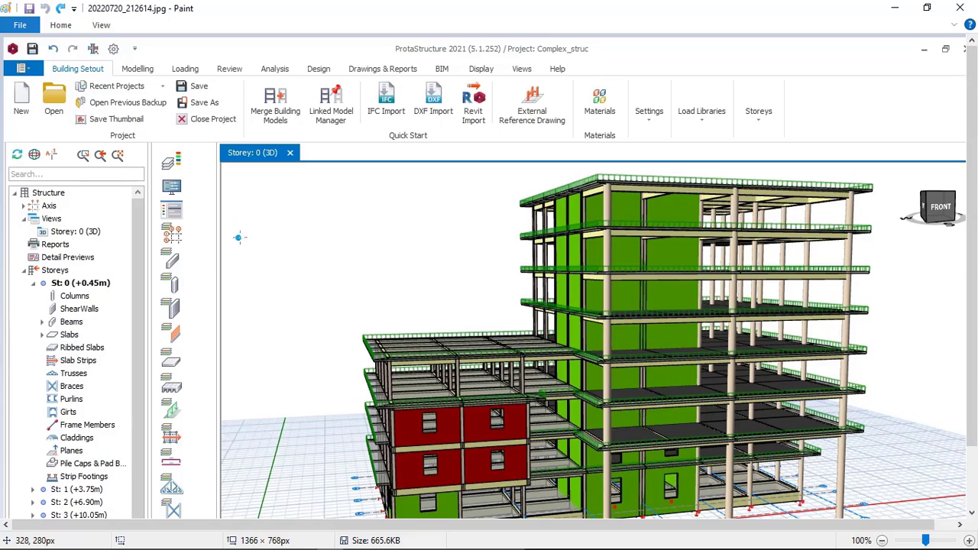
Step: Brush three nearly horizontal light blue wind arrows pointing toward the building, and switch back to the Wind Load Calculator
mouse_move(31, 234)
left_mouse_down()
mouse_move(233, 243)
mouse_move(203, 263)
left_mouse_up()
mouse_move(14, 288)
left_mouse_down()
mouse_move(212, 293)
mouse_move(180, 276)
mouse_move(233, 293)
mouse_move(205, 306)
left_mouse_up()
left_click_drag(29, 346, 240, 364)
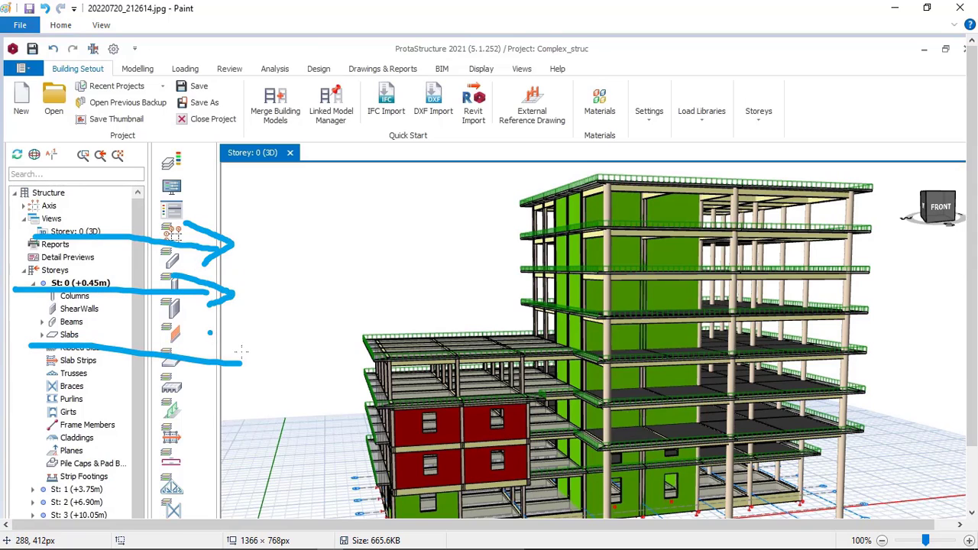
left_click_drag(210, 332, 230, 371)
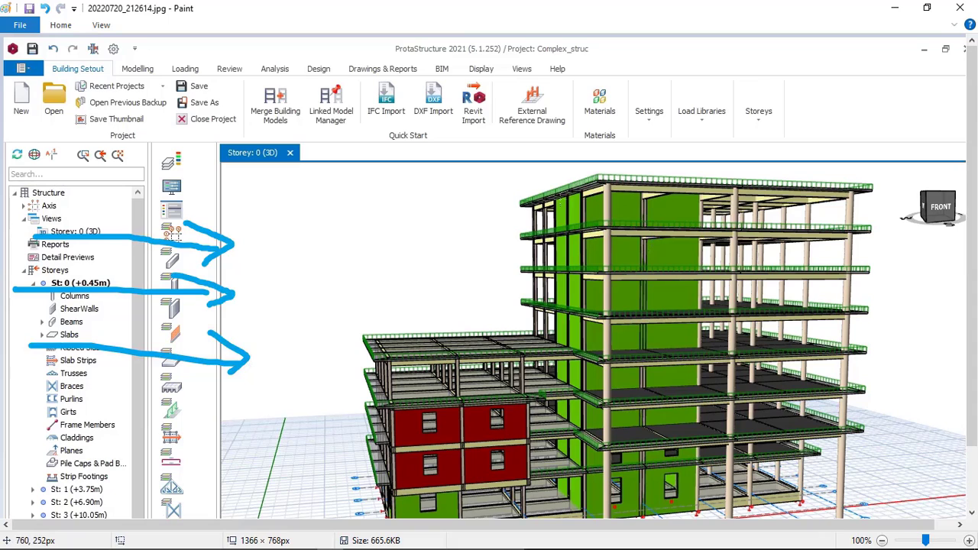
mouse_move(277, 539)
left_click(374, 490)
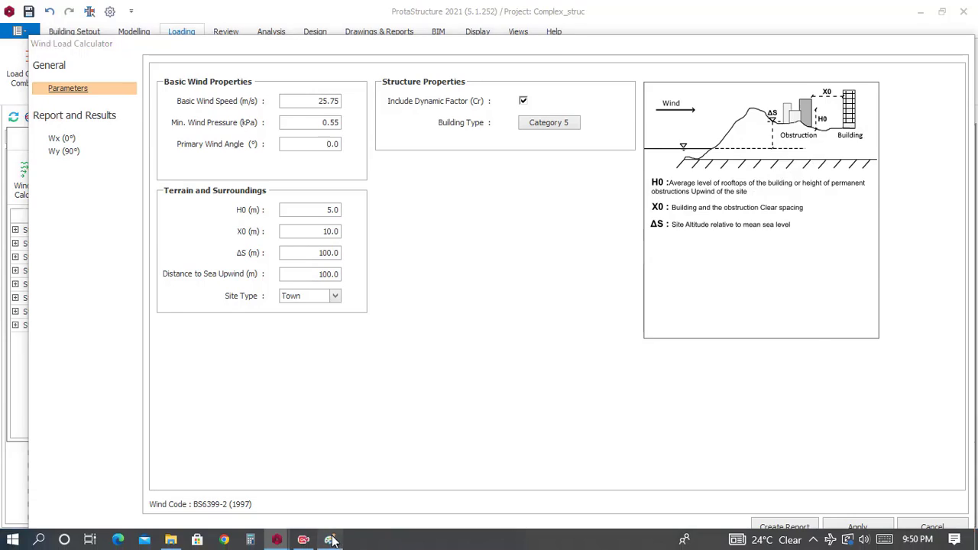
Step: Switch to Paint and brush a dark red loop around the building's upper storeys
left_click(330, 539)
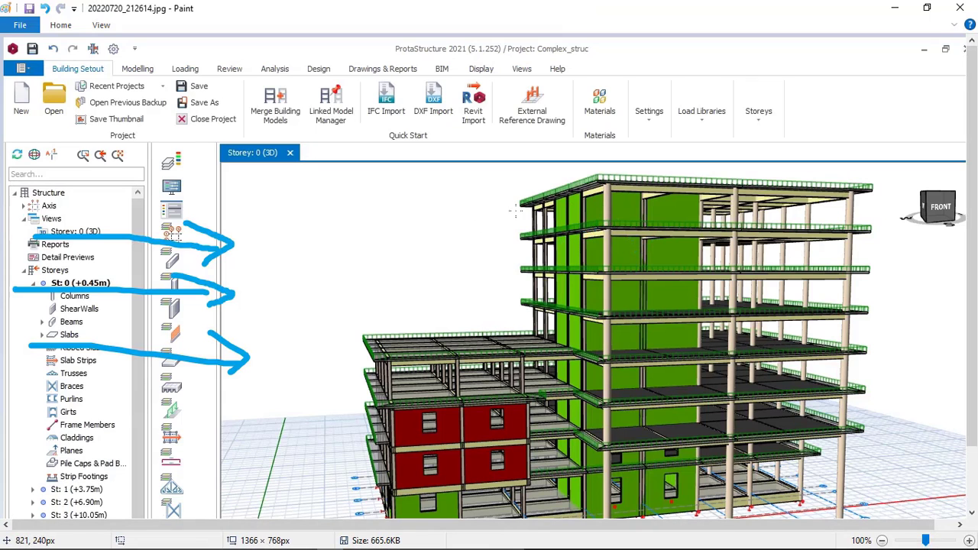
left_click(62, 26)
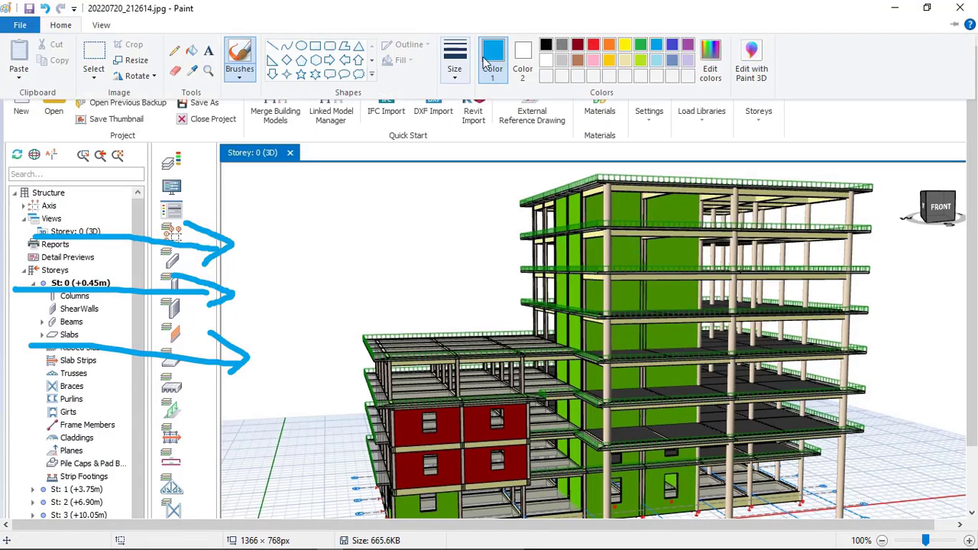
left_click(578, 45)
mouse_move(785, 230)
left_mouse_down()
mouse_move(699, 214)
mouse_move(581, 348)
mouse_move(839, 356)
mouse_move(794, 223)
mouse_move(770, 217)
left_mouse_up()
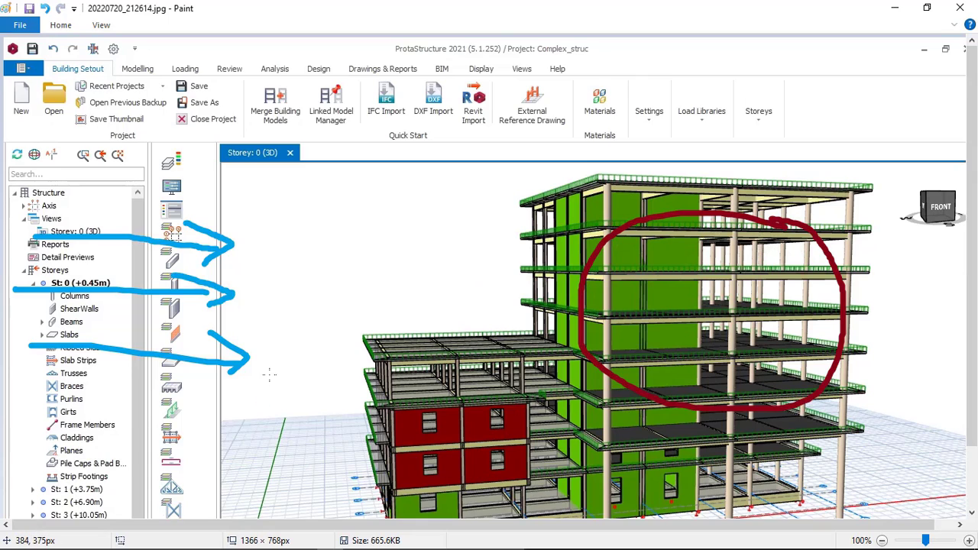
Step: Brush a tall upright yellow obstruction outline between the light blue wind arrows and the building
left_click(59, 24)
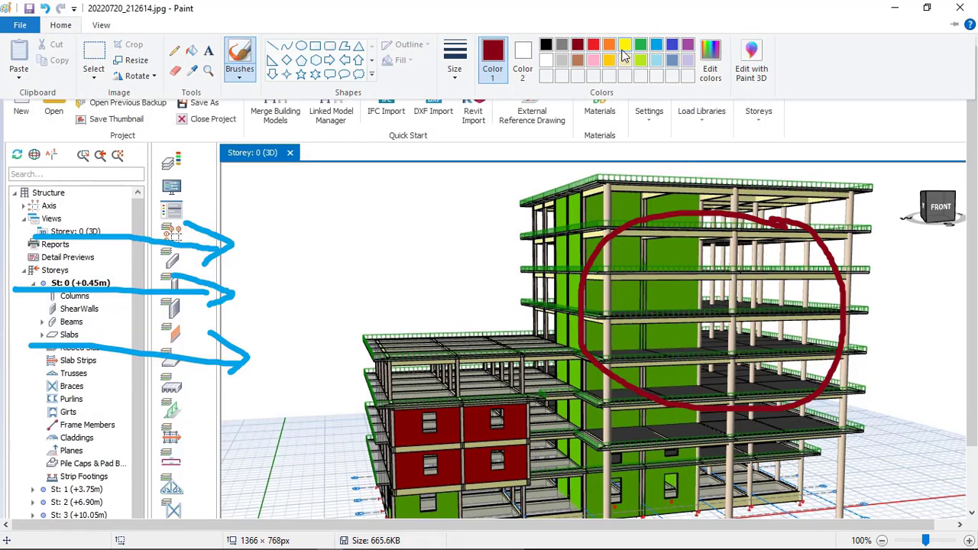
left_click(491, 140)
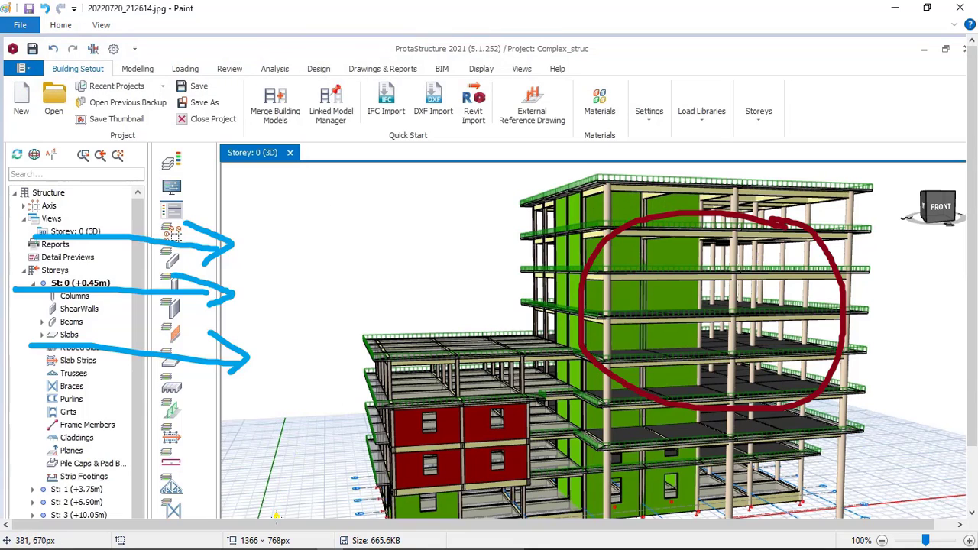
mouse_move(274, 512)
left_mouse_down()
mouse_move(291, 280)
mouse_move(268, 312)
left_mouse_up()
left_click_drag(328, 294, 314, 492)
left_click_drag(290, 273, 336, 302)
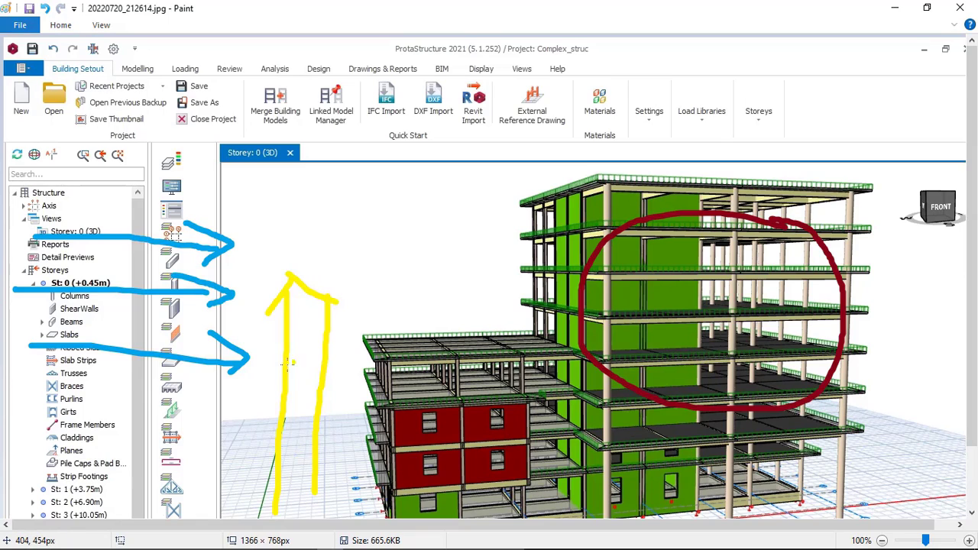
left_click_drag(286, 355, 269, 369)
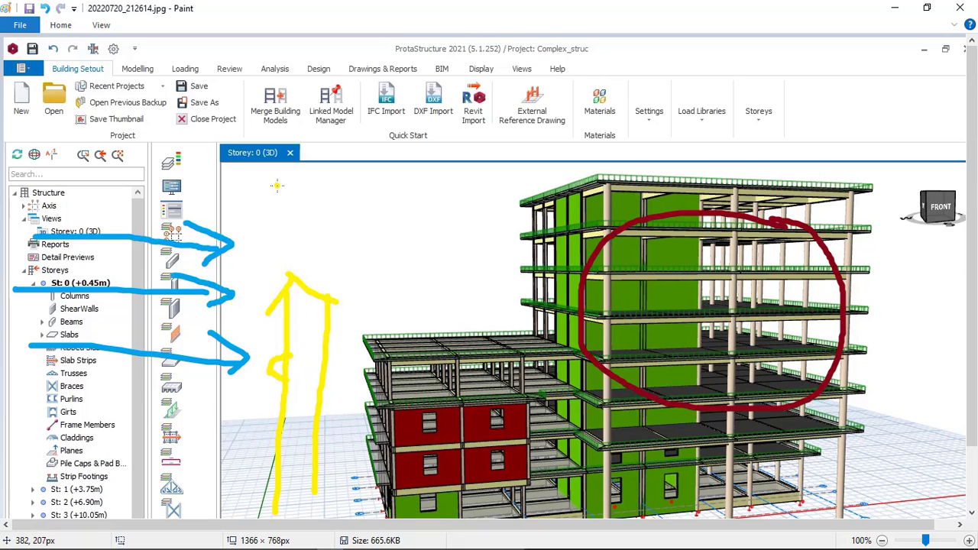
left_click_drag(281, 180, 286, 276)
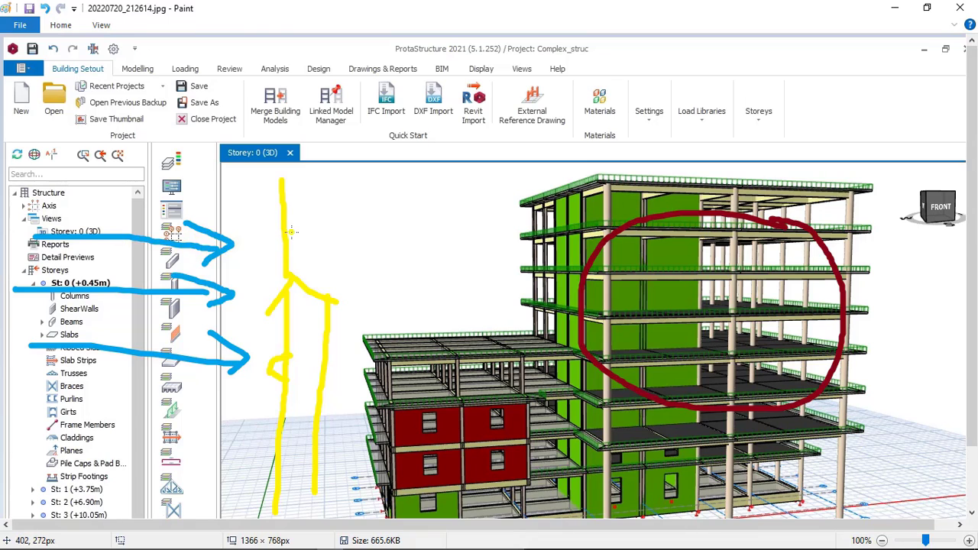
Step: Brush a curved light blue wind path over the yellow obstruction toward the building, and return to the Wind Load Calculator
left_click(60, 24)
left_click(663, 45)
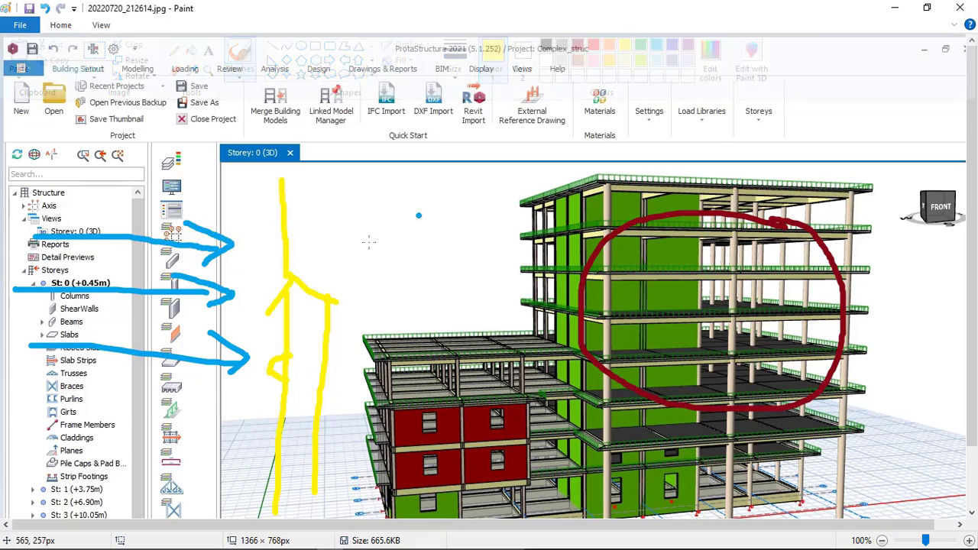
mouse_move(259, 268)
left_mouse_down()
mouse_move(268, 170)
mouse_move(295, 161)
mouse_move(344, 191)
mouse_move(453, 205)
mouse_move(448, 221)
left_mouse_up()
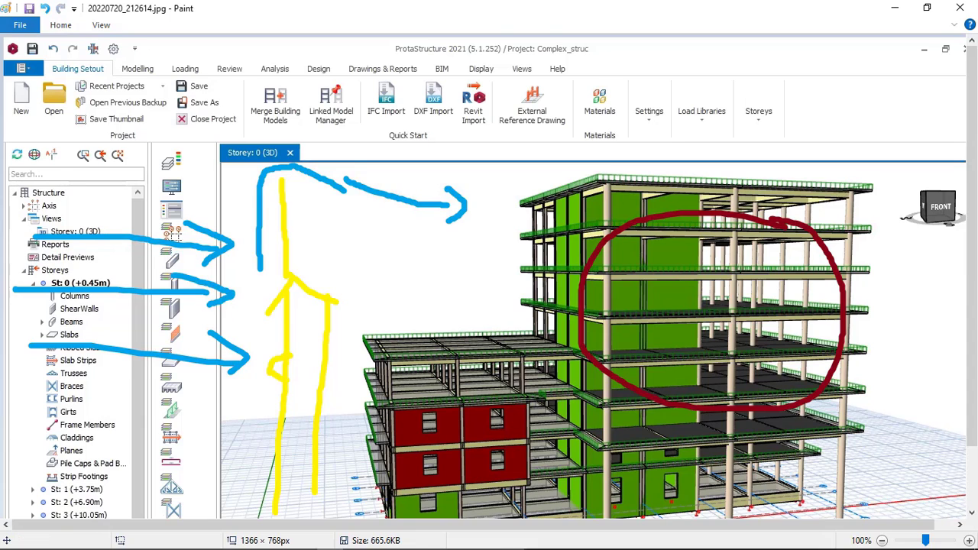
mouse_move(338, 543)
left_click(278, 541)
left_click(656, 475)
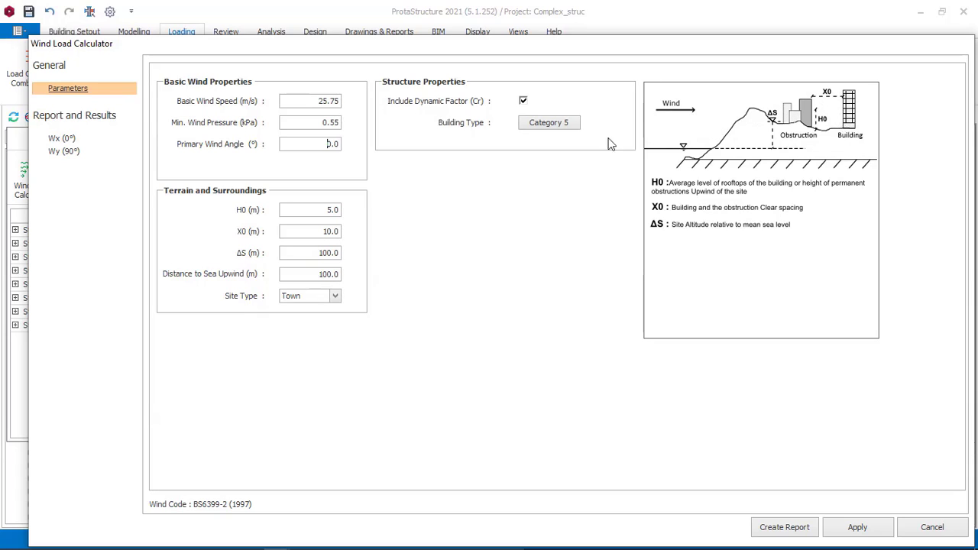
Step: Switch back to Paint and undo the curved blue wind path and all yellow obstruction strokes
left_click_drag(324, 210, 336, 210)
left_click(317, 539)
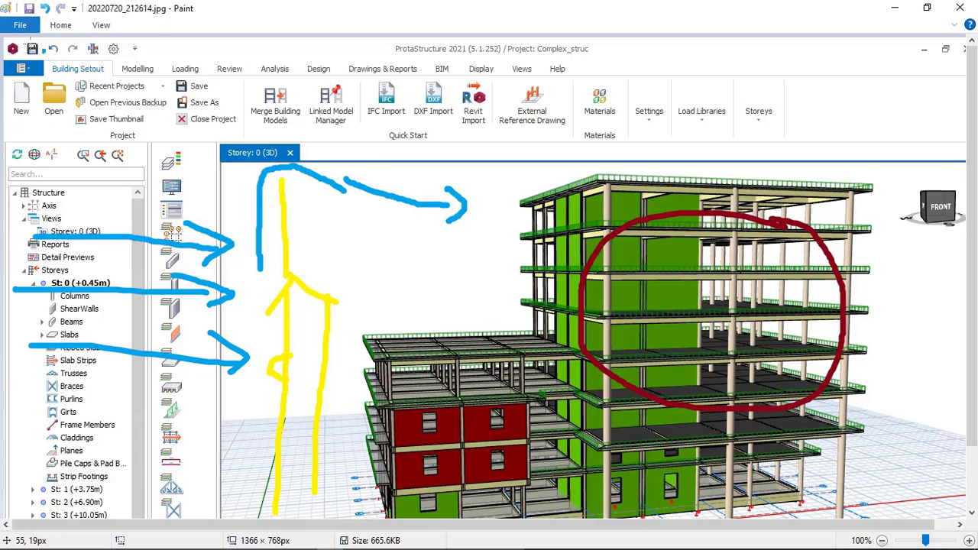
left_click(46, 14)
left_click(46, 14)
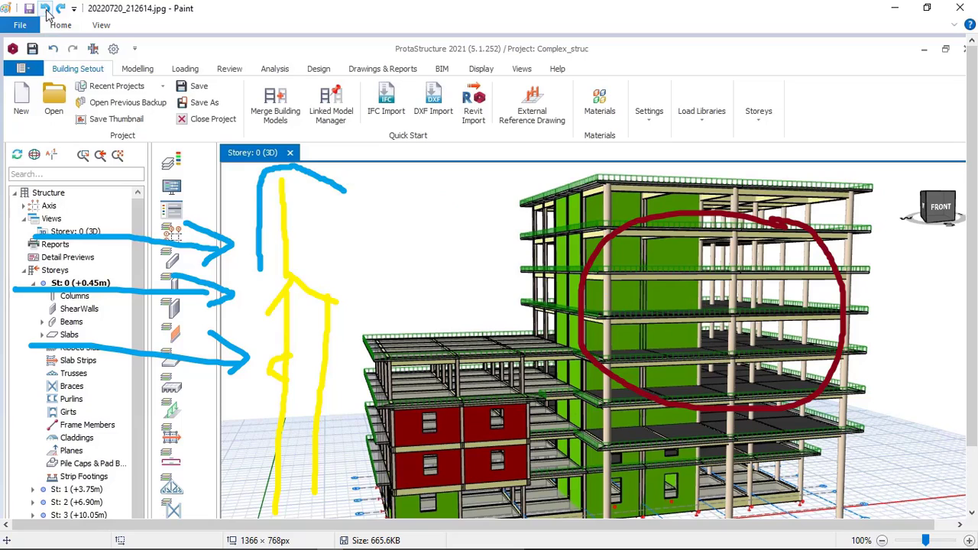
left_click(46, 13)
left_click(46, 14)
left_click(46, 14)
left_click(45, 13)
left_click(46, 13)
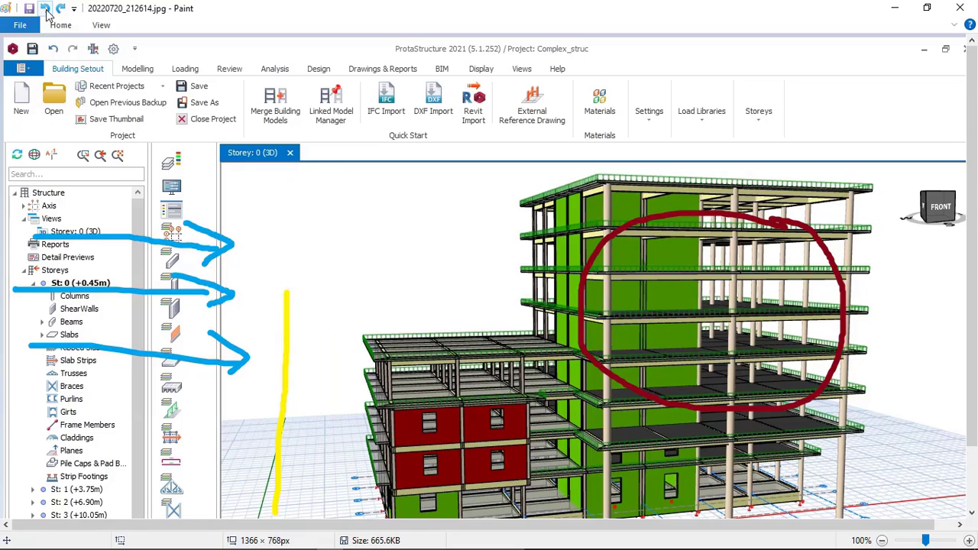
left_click(46, 14)
Step: Brush two upright yellow arrows, one on each side of the building
left_click(61, 25)
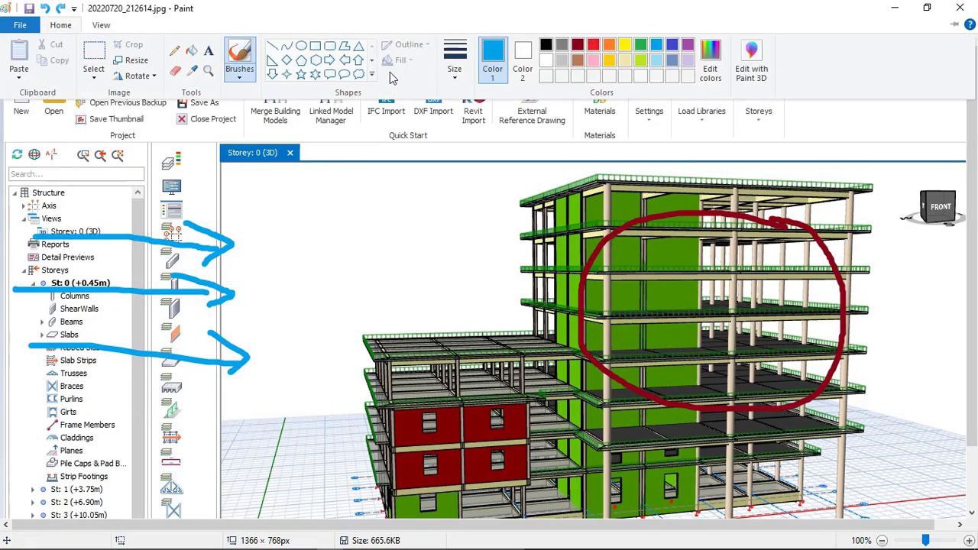
left_click(624, 46)
mouse_move(286, 509)
left_mouse_down()
mouse_move(290, 378)
mouse_move(274, 401)
mouse_move(312, 395)
left_mouse_up()
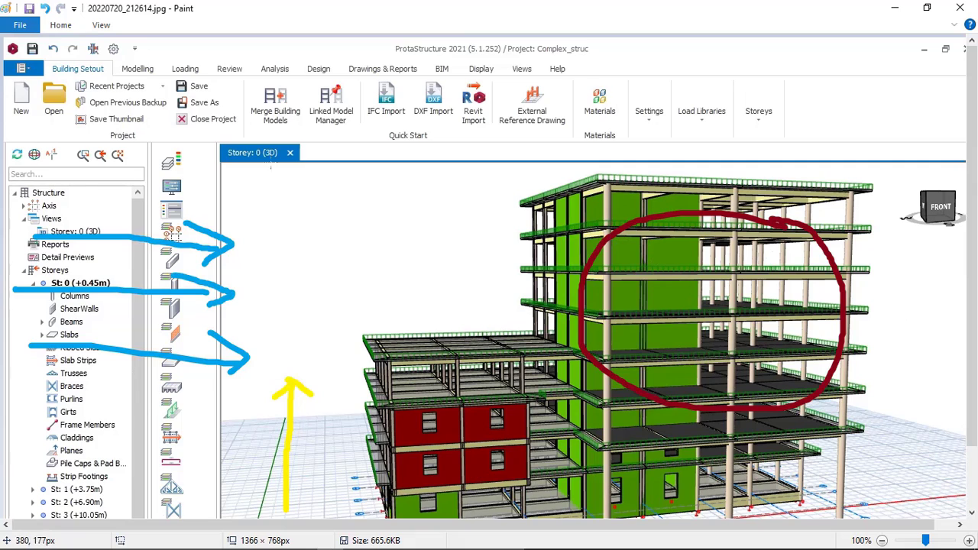
left_click(61, 26)
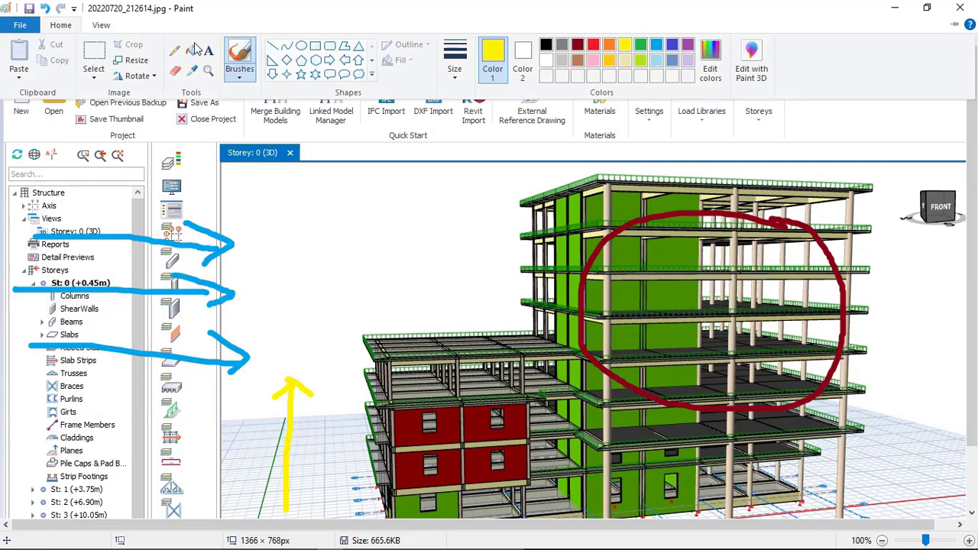
left_click(909, 445)
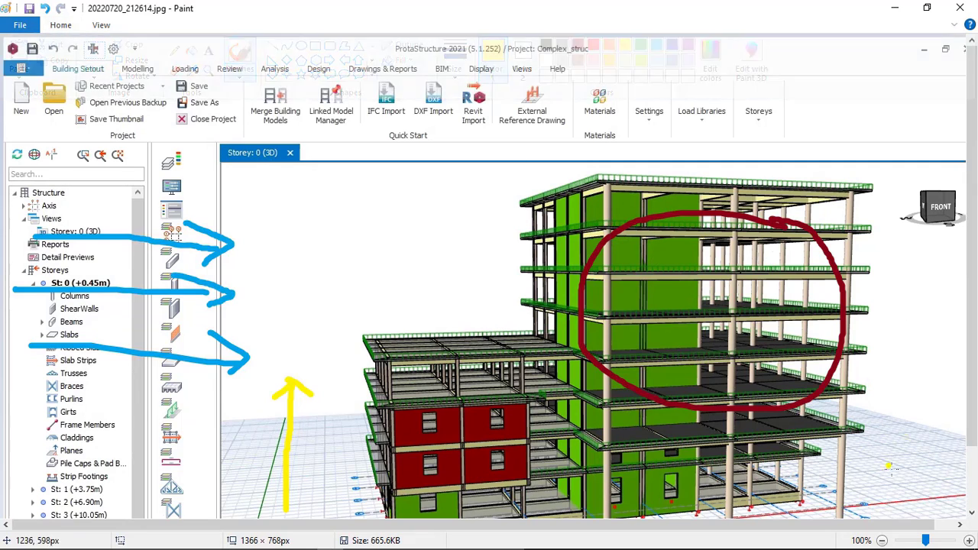
mouse_move(905, 492)
left_mouse_down()
mouse_move(905, 328)
mouse_move(922, 297)
mouse_move(892, 327)
left_mouse_up()
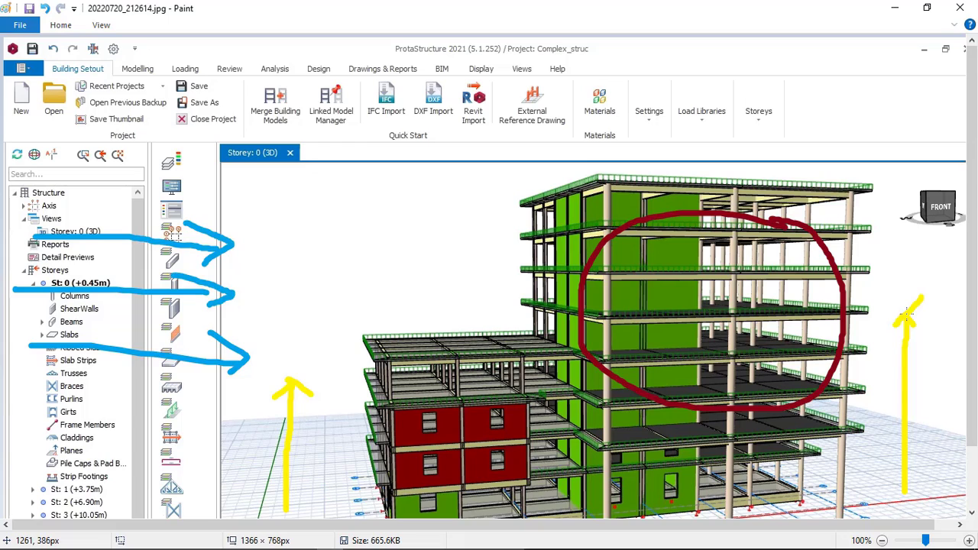
left_click_drag(159, 383, 205, 384)
Step: Brush a green upright arrow, taller than the yellow one, between the wind arrows and the building
left_click(55, 26)
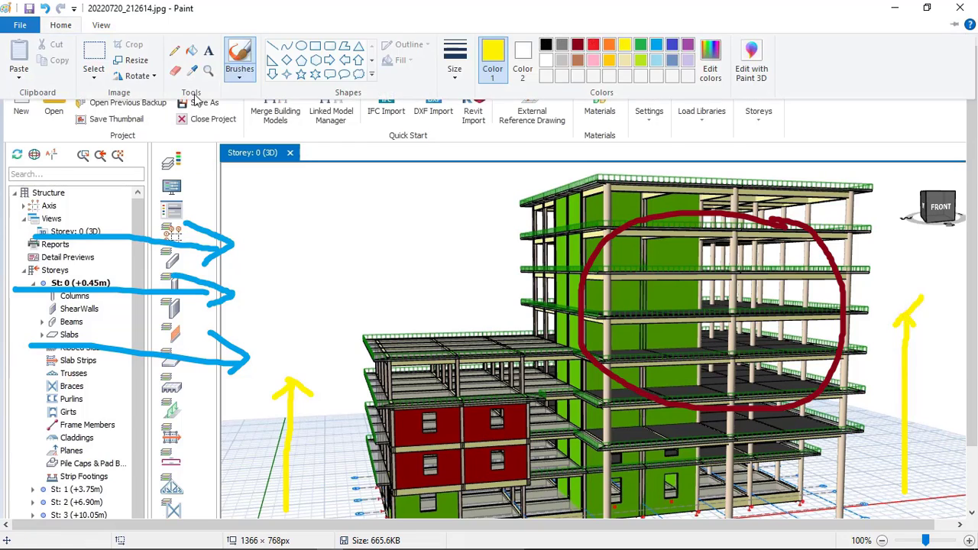
left_click(646, 49)
mouse_move(252, 511)
left_mouse_down()
mouse_move(259, 264)
mouse_move(269, 249)
mouse_move(282, 270)
left_mouse_up()
key("ctrl+z")
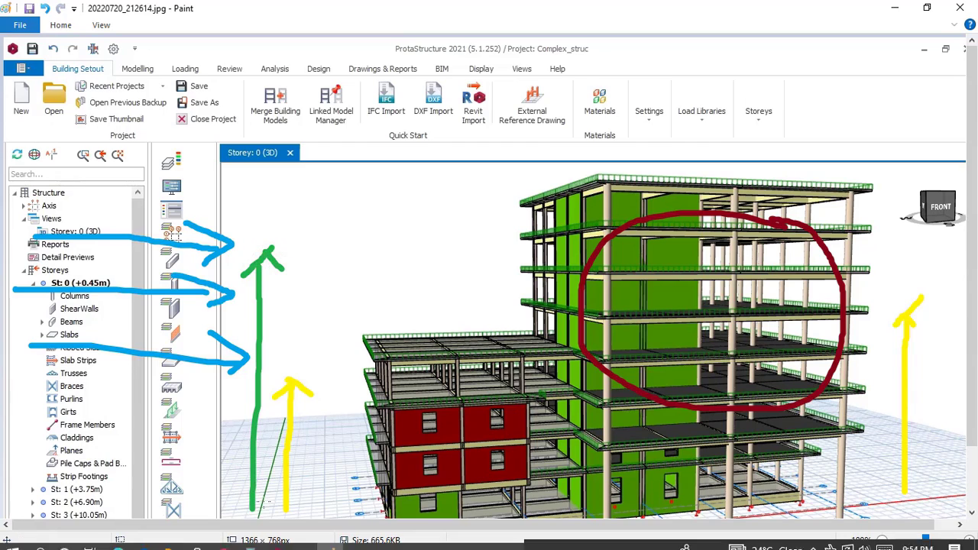
Step: Switch to Calculator, compute 3 × 6, and minimise it
mouse_move(249, 544)
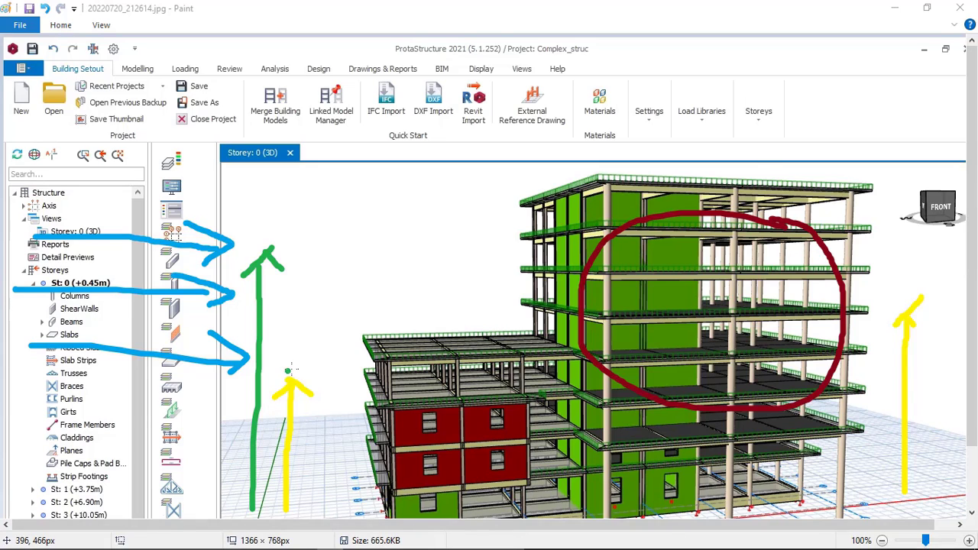
key("alt+Tab")
left_click(694, 474)
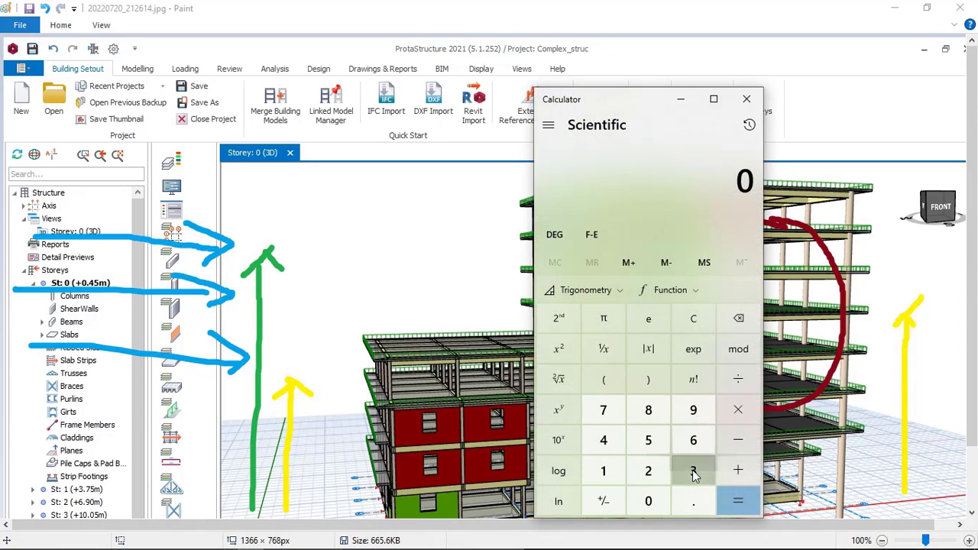
left_click(733, 413)
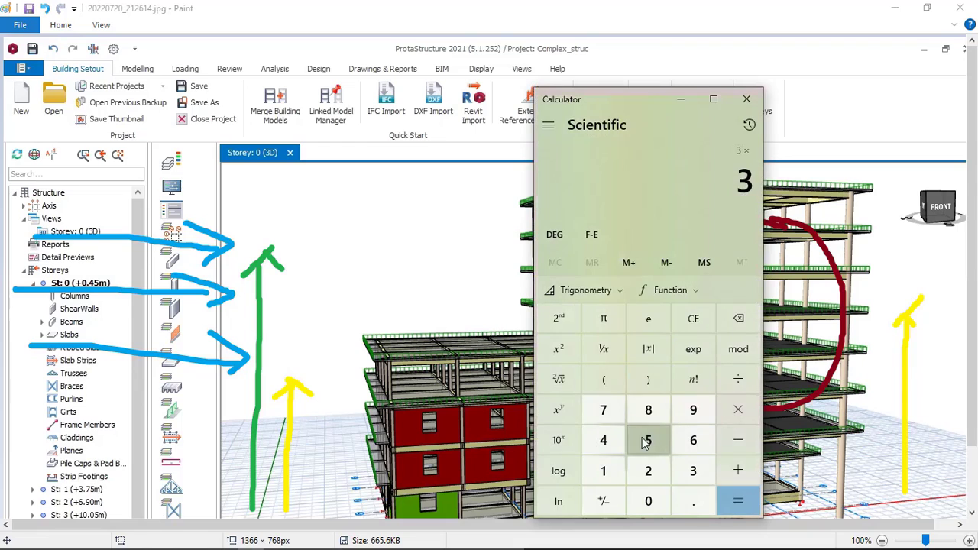
left_click(693, 440)
left_click(735, 499)
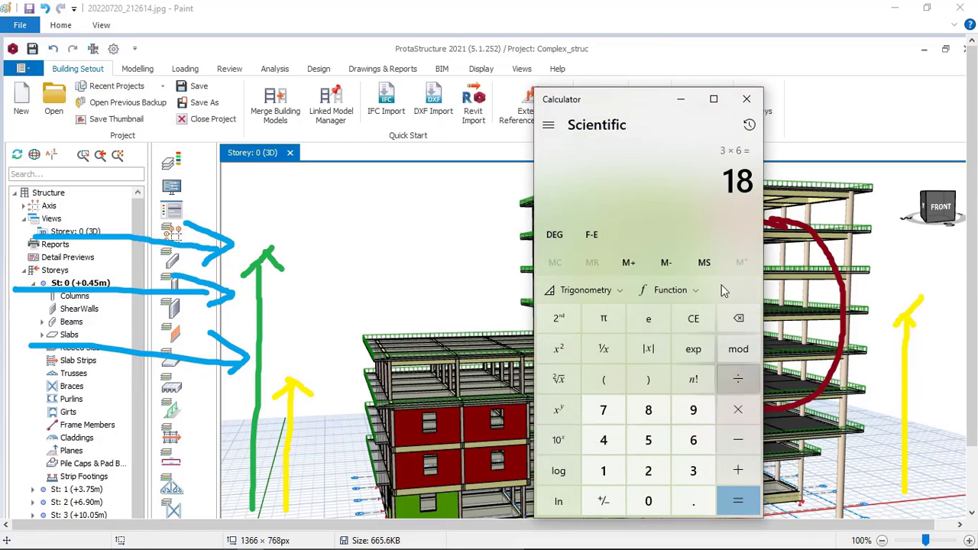
left_click(681, 99)
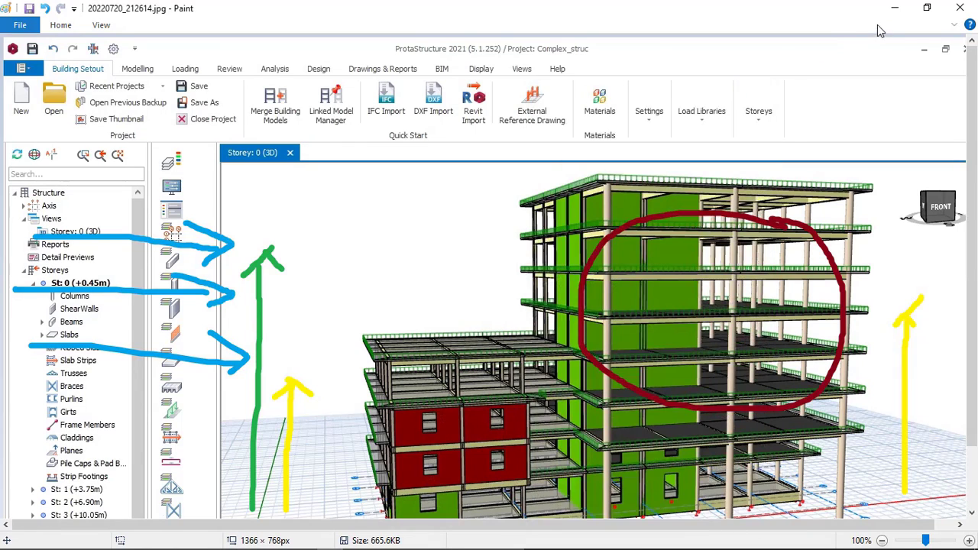
Step: Switch to the Wind Load Calculator and set the obstruction height H0 to 15.0 m
mouse_move(283, 541)
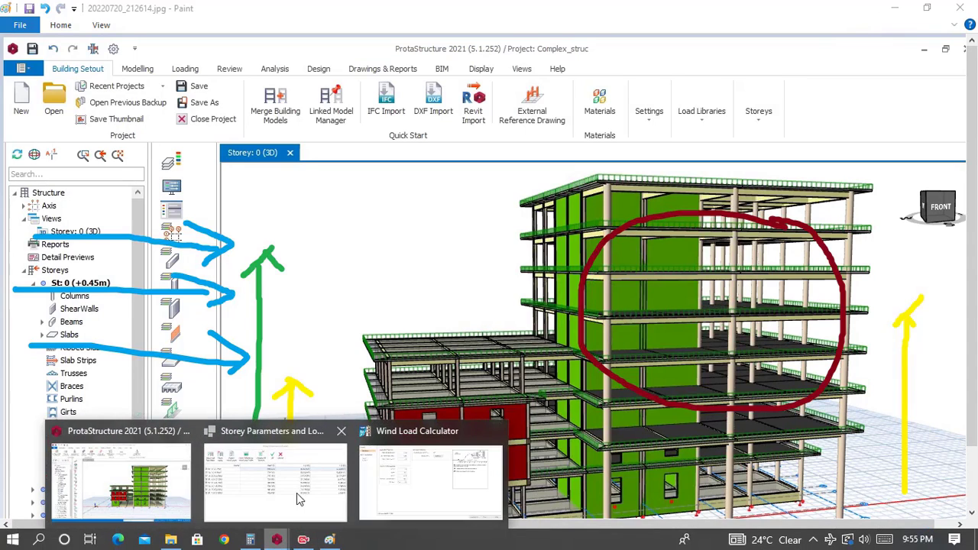
left_click(390, 474)
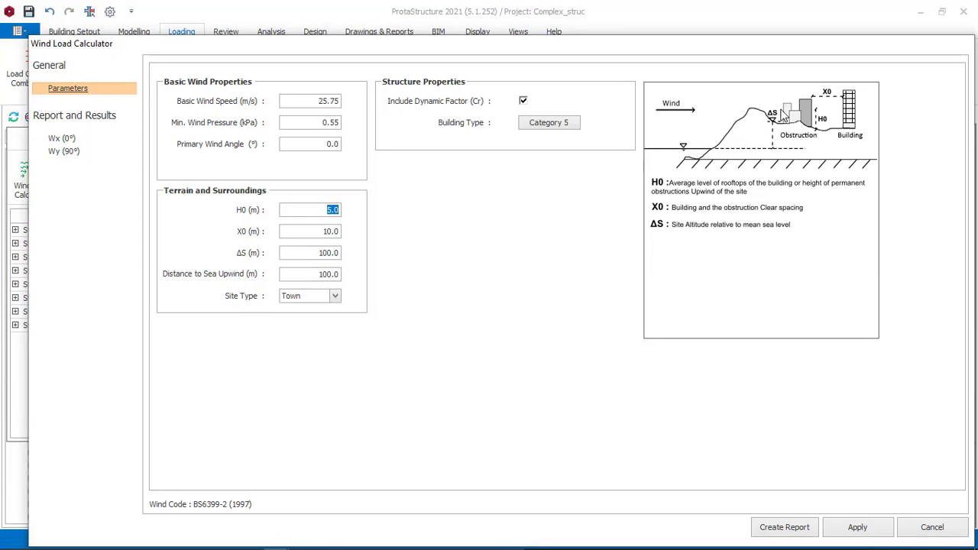
type("15.0")
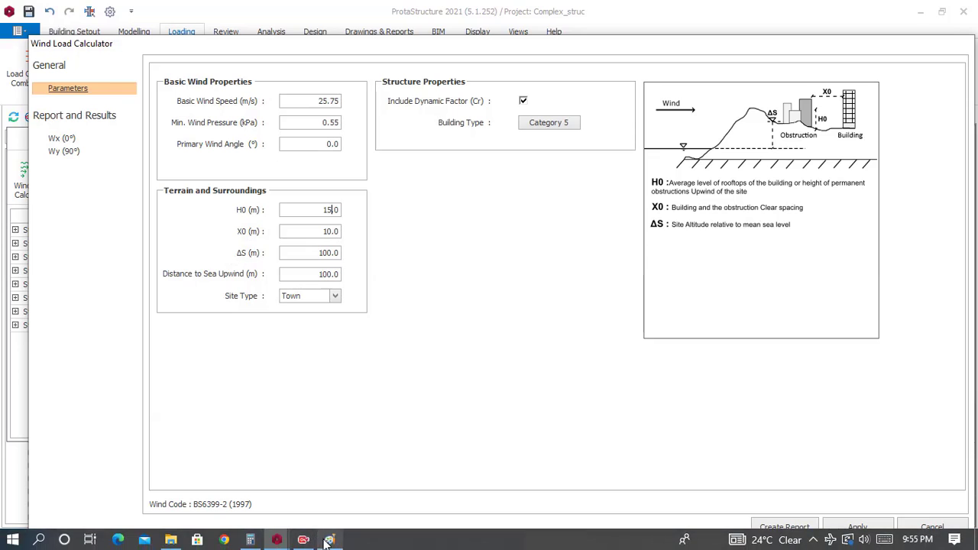
Step: Switch to Paint and brush a black horizontal spacing line with end ticks from the green arrow to the building
left_click(329, 542)
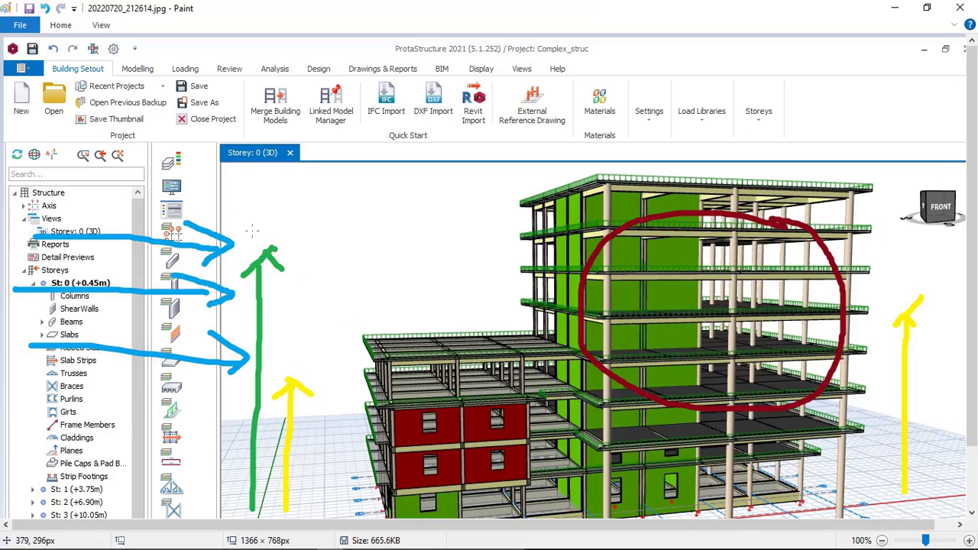
left_click(65, 25)
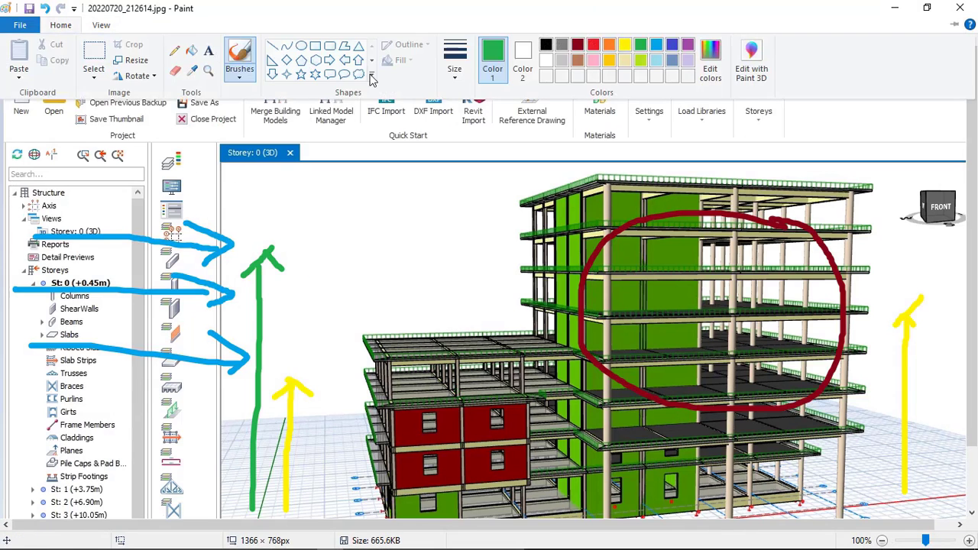
left_click(550, 46)
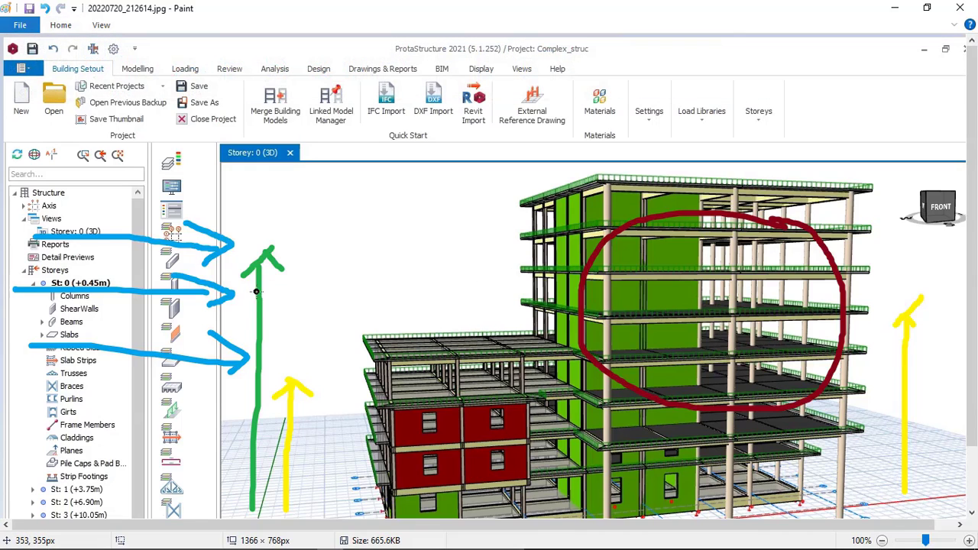
left_click_drag(266, 288, 253, 298)
left_click_drag(261, 293, 427, 292)
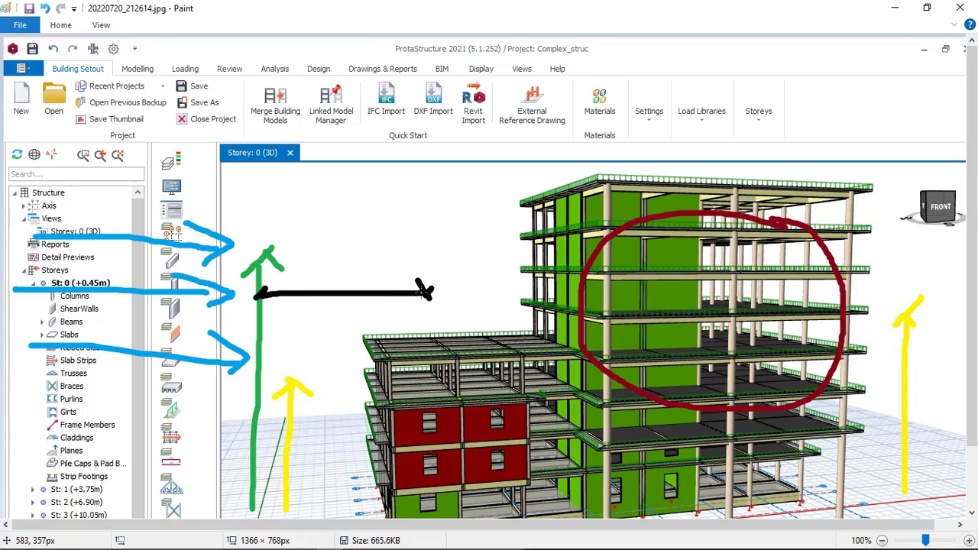
left_click(45, 8)
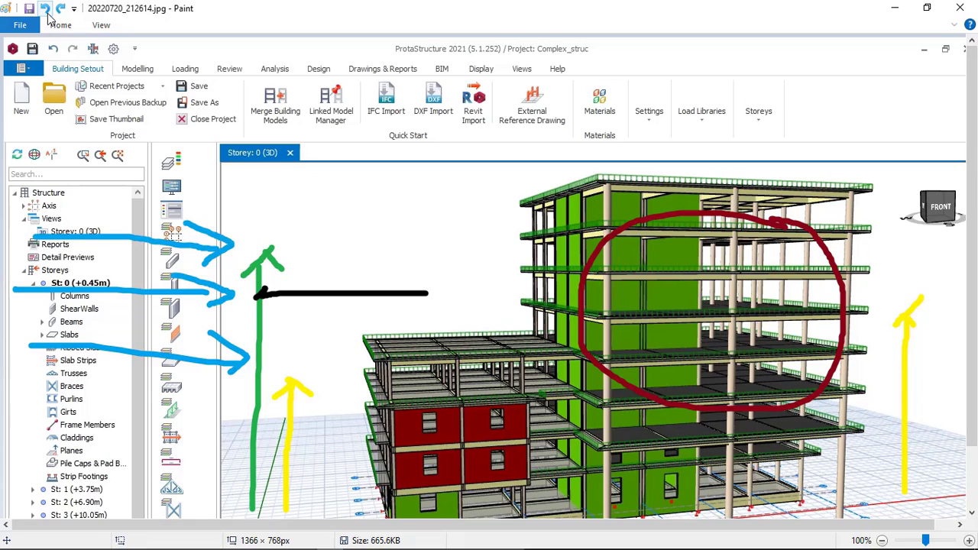
left_click(46, 9)
mouse_move(246, 295)
left_mouse_down()
mouse_move(535, 288)
mouse_move(524, 285)
mouse_move(548, 303)
left_mouse_up()
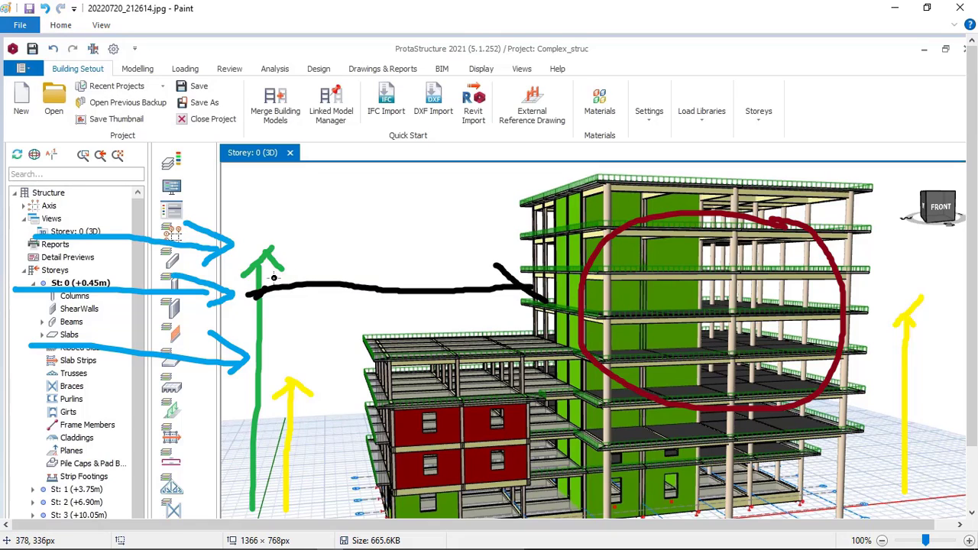
left_click_drag(275, 277, 249, 308)
Step: Brush a light blue wind path that arcs over the green arrow and continues as a dashed arrow to the building
left_click(60, 24)
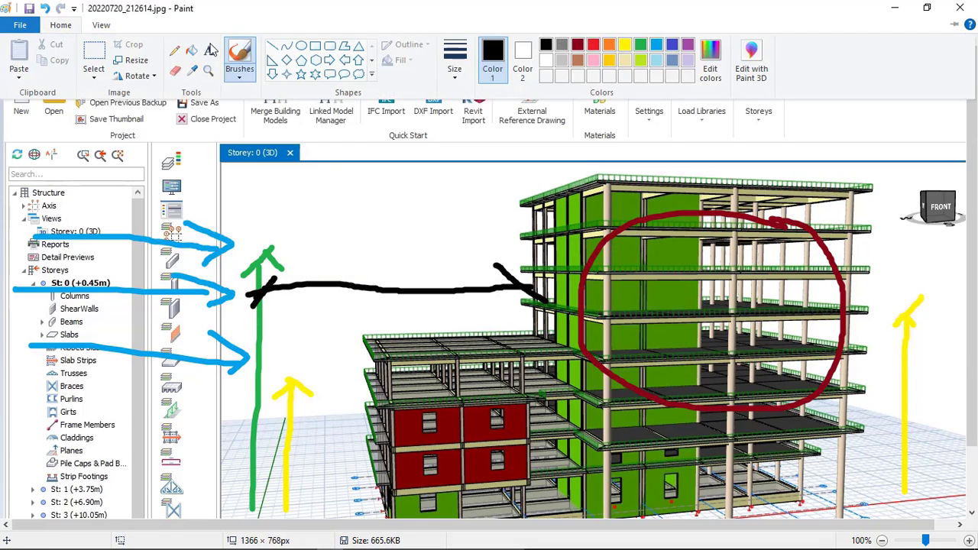
left_click(657, 47)
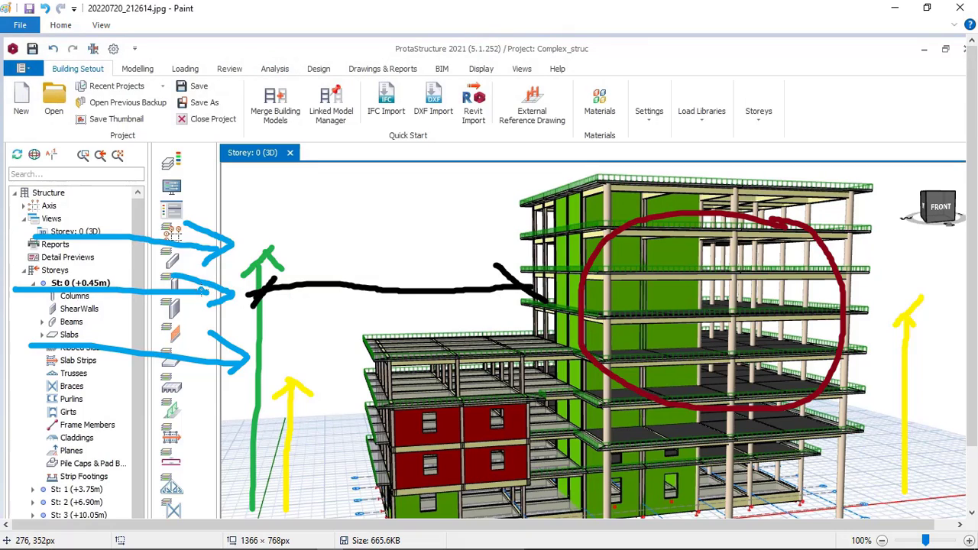
mouse_move(205, 291)
left_mouse_down()
mouse_move(244, 234)
mouse_move(321, 221)
mouse_move(332, 233)
left_mouse_up()
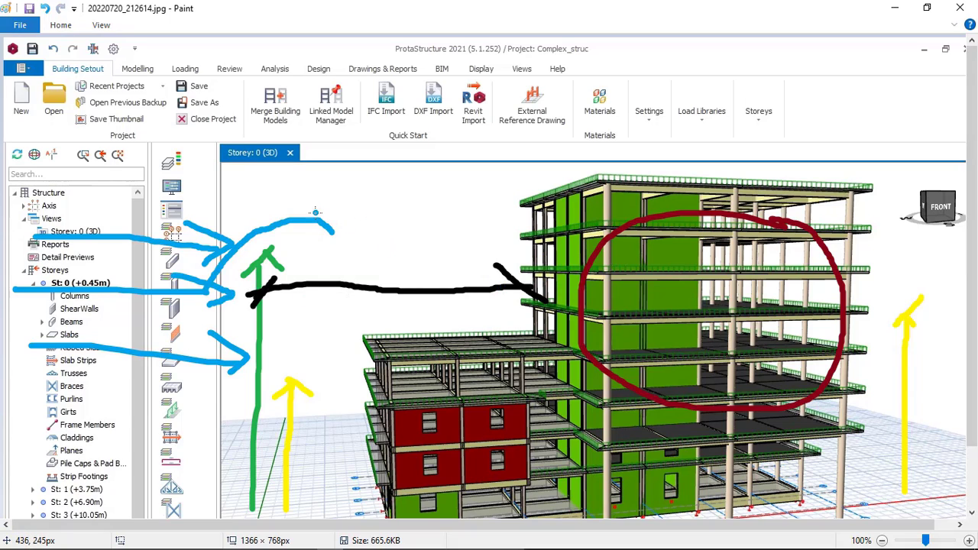
mouse_move(314, 210)
left_mouse_down()
mouse_move(411, 273)
mouse_move(436, 302)
mouse_move(521, 307)
mouse_move(509, 323)
left_mouse_up()
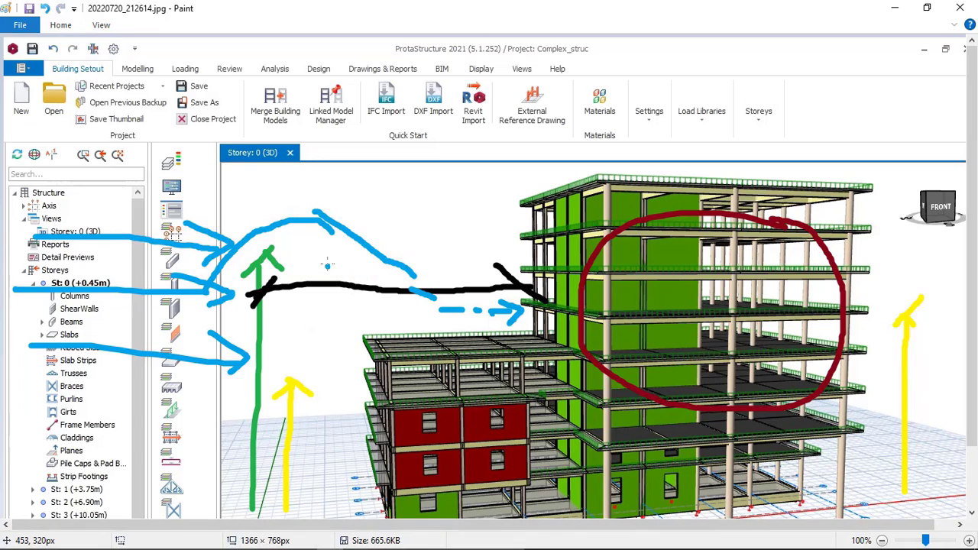
Step: Handwrite the label "20m" in dark red above the black spacing line
left_click(62, 25)
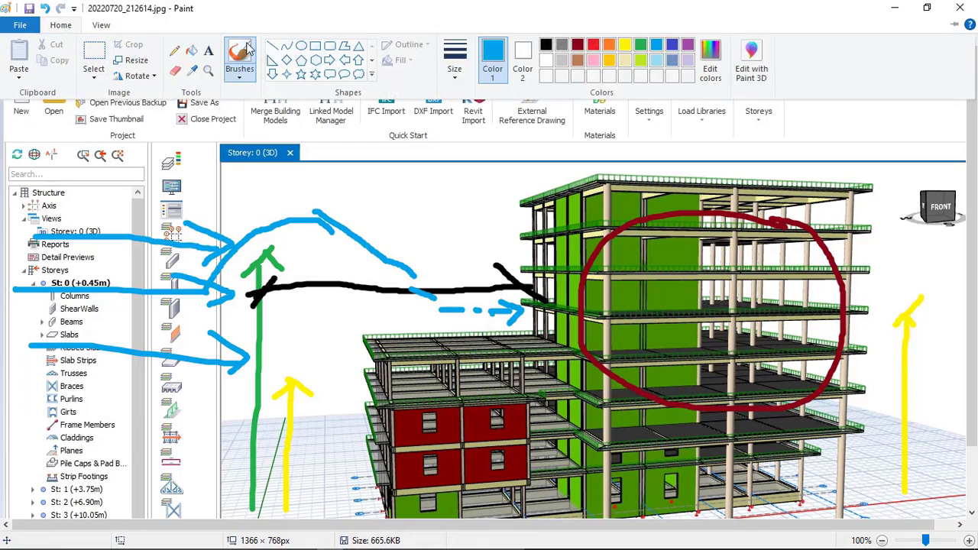
left_click(578, 45)
left_click(454, 271)
left_click_drag(381, 249, 386, 269)
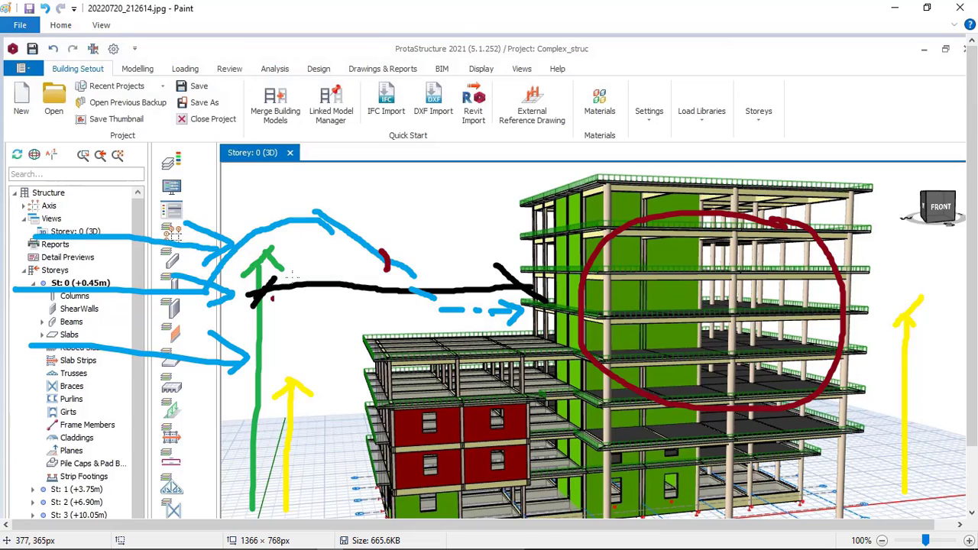
mouse_move(363, 263)
left_mouse_down()
mouse_move(376, 245)
mouse_move(392, 269)
mouse_move(421, 261)
mouse_move(414, 251)
mouse_move(411, 260)
mouse_move(460, 268)
left_mouse_up()
Step: Switch to the Wind Load Calculator and set the clear spacing X0 to 20.0 m
mouse_move(253, 540)
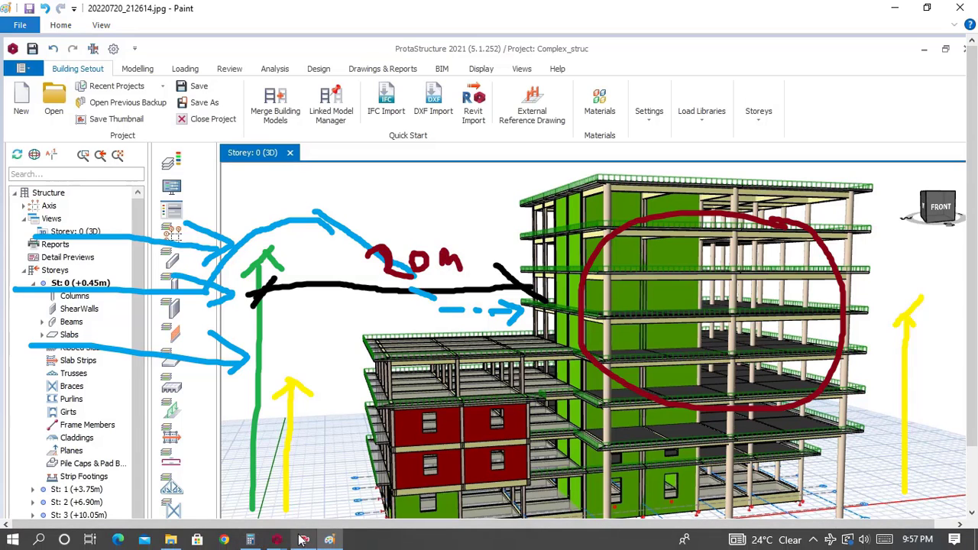
left_click(383, 484)
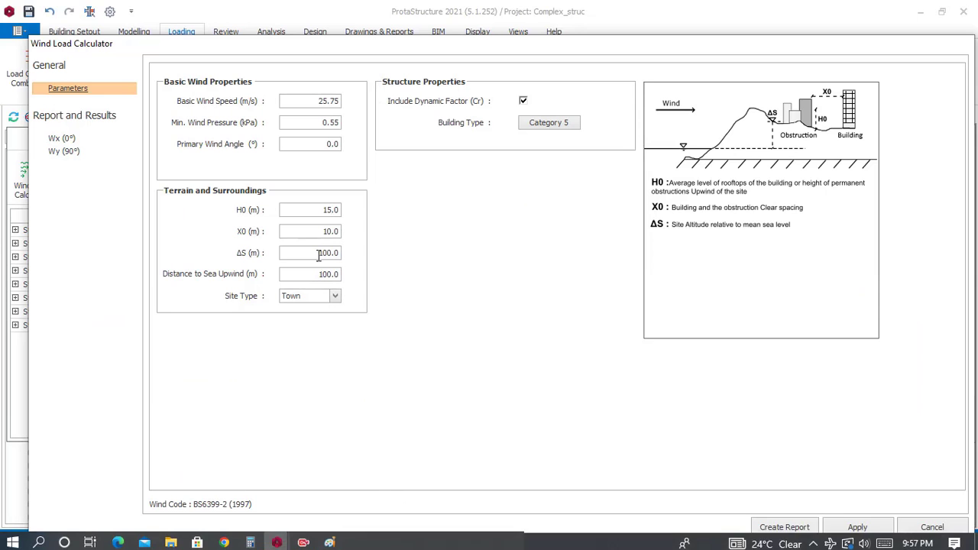
left_click_drag(321, 231, 360, 234)
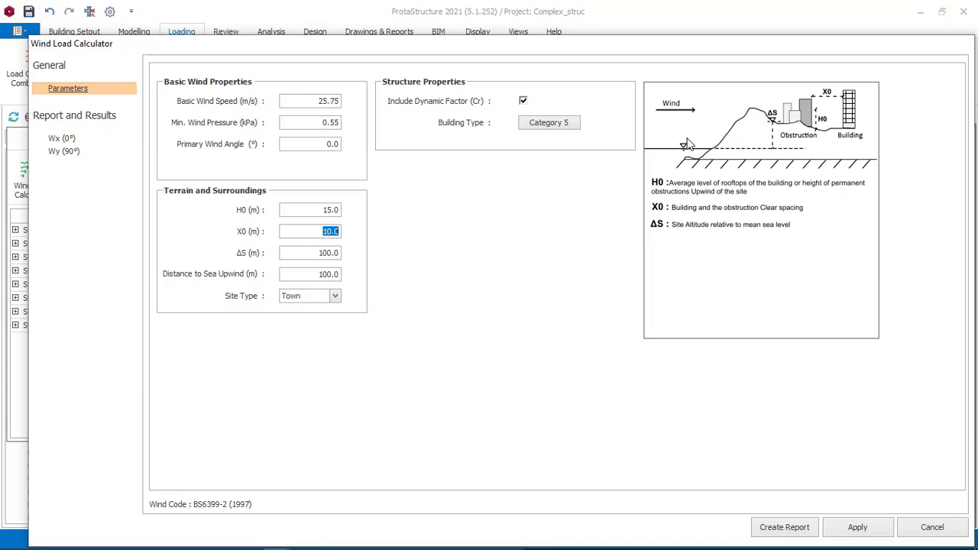
type("20.0")
Step: Examine the site altitude ΔS field and the available Site Type options
left_click_drag(314, 253, 338, 261)
left_click(330, 256)
left_click(334, 298)
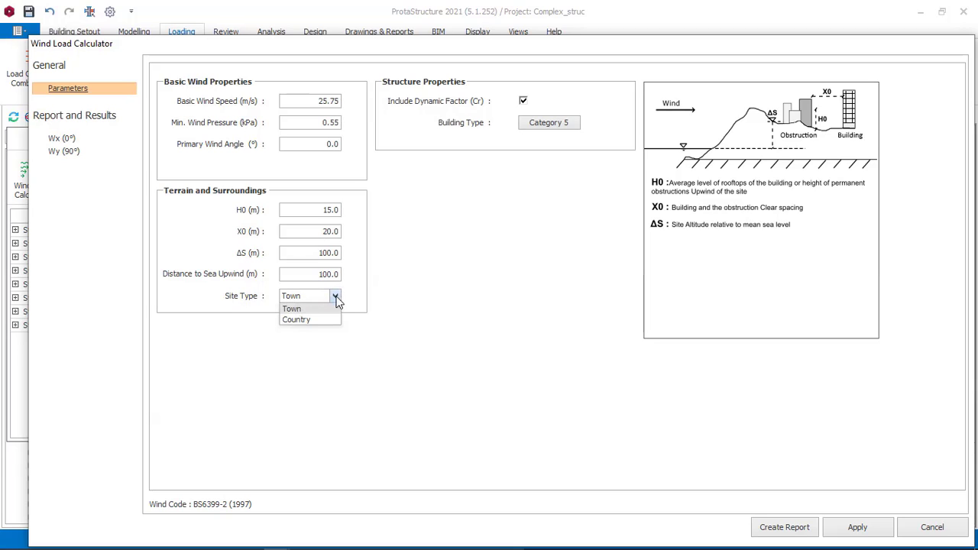
left_click(337, 298)
left_click(336, 298)
Step: Switch to Paint and undo the spacing label, blue wind path, black spacing line and green arrow
left_click(310, 540)
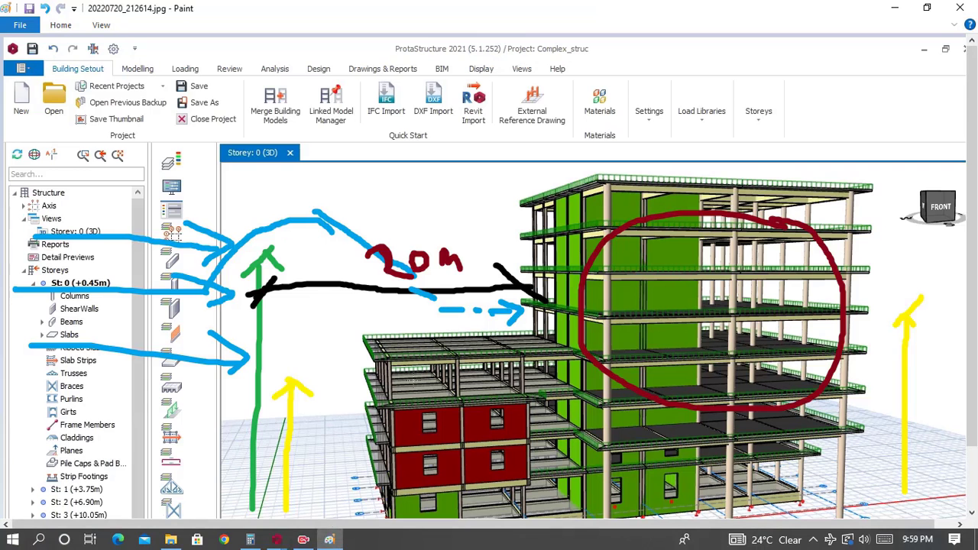
scroll(521, 239, "down", 2)
scroll(522, 239, "up", 2)
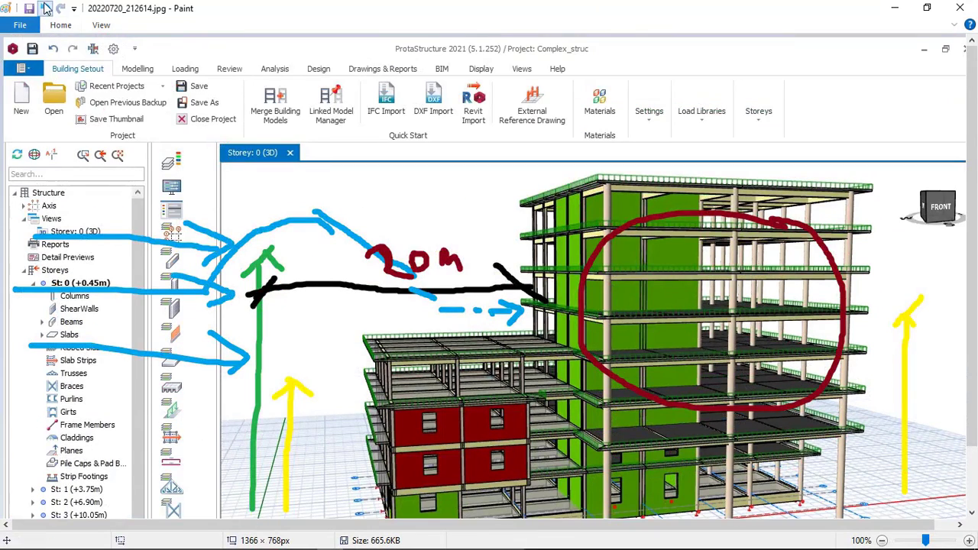
left_click(46, 8)
left_click(46, 8)
left_click(45, 8)
left_click(45, 8)
left_click(46, 8)
left_click(46, 8)
left_click(46, 8)
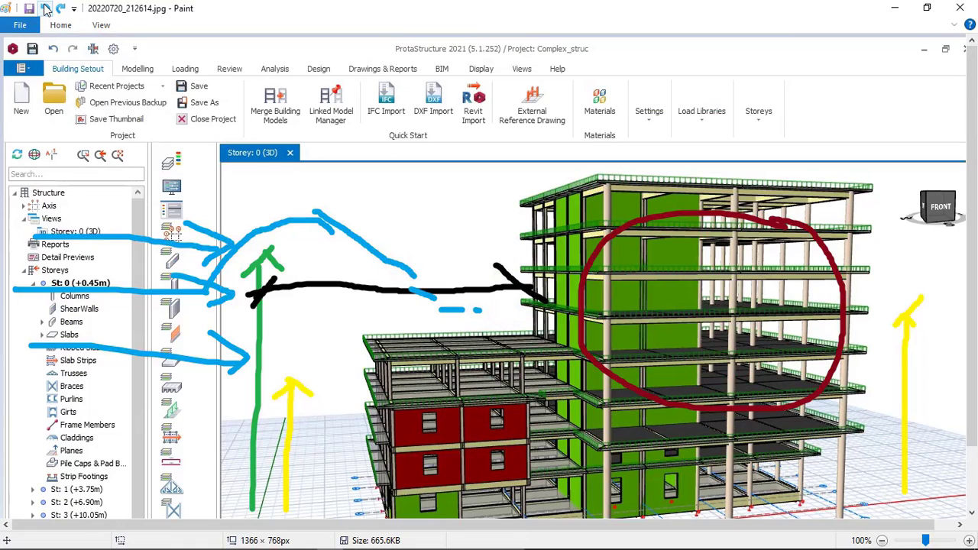
left_click(46, 8)
left_click(46, 8)
left_click(46, 7)
left_click(46, 7)
left_click(46, 7)
left_click(46, 7)
left_click(46, 8)
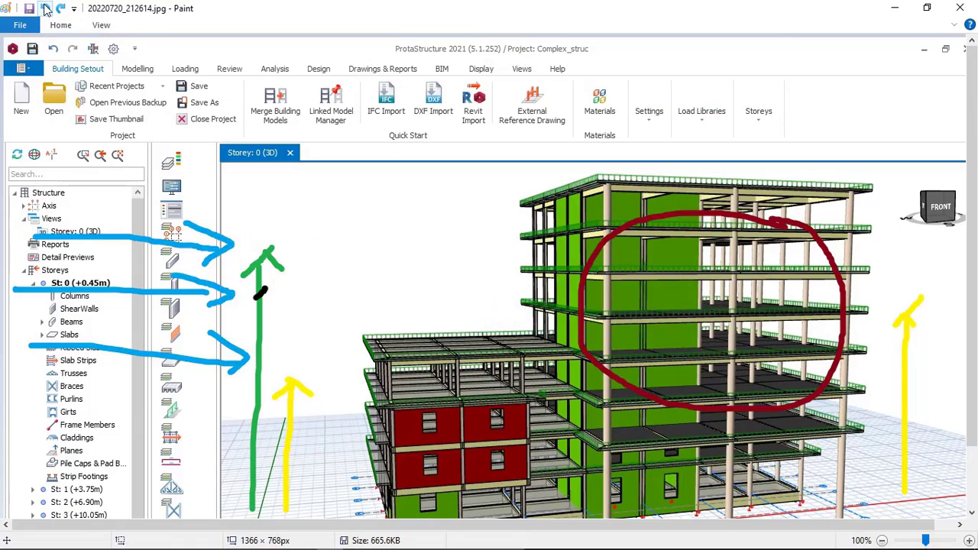
left_click(46, 8)
left_click(46, 8)
left_click(46, 8)
left_click(46, 7)
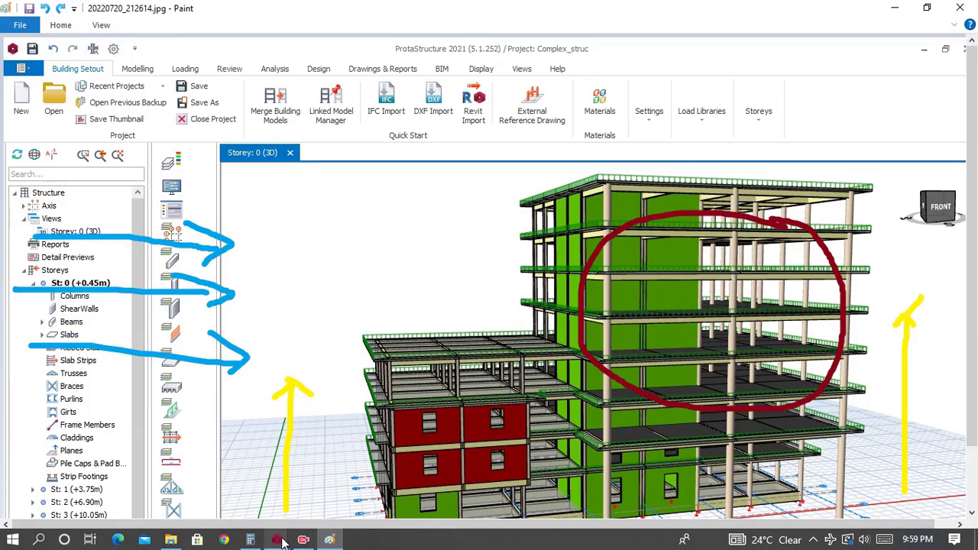
mouse_move(275, 540)
left_click(427, 497)
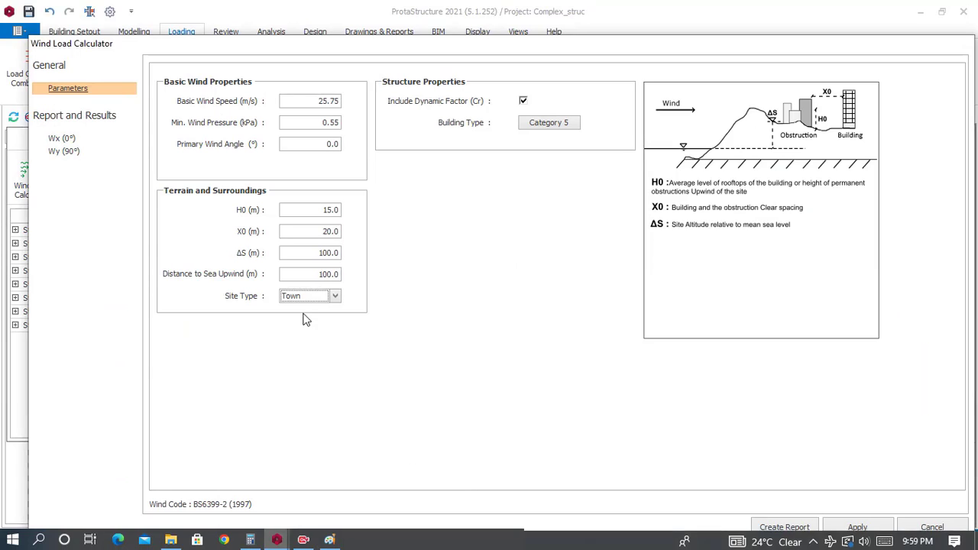
left_click(321, 302)
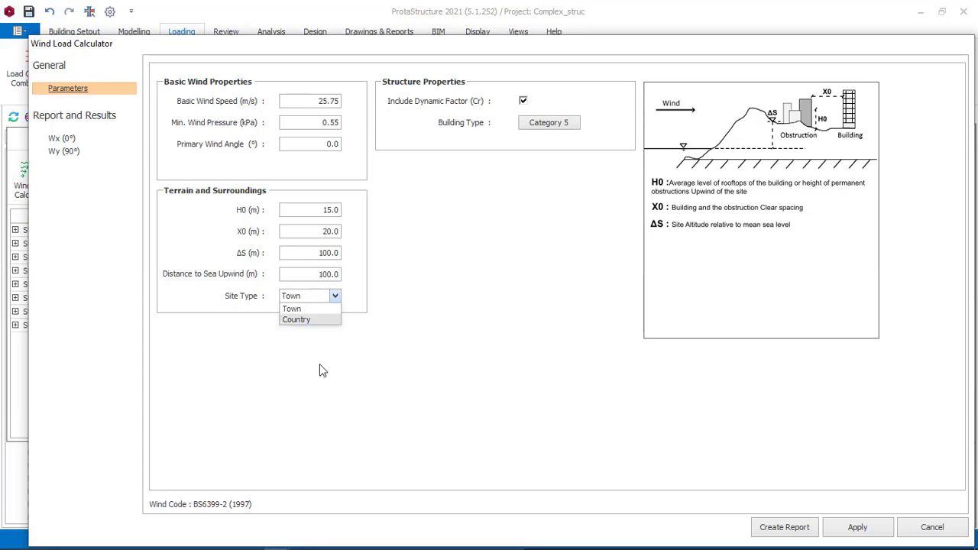
left_click(329, 539)
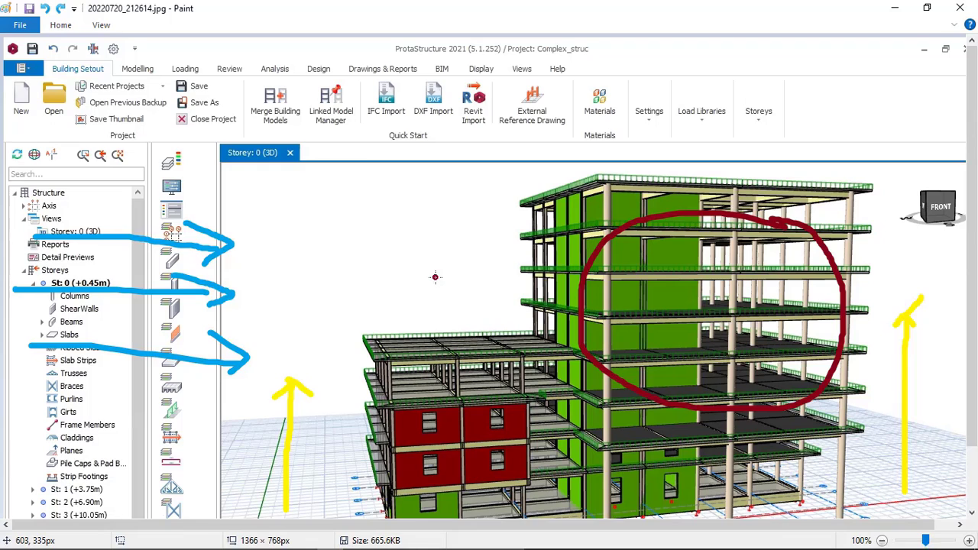
left_click(60, 25)
left_click(341, 336)
Step: Return to the Wind Load Calculator, pick Town as the Site Type, and change it to Country
mouse_move(256, 543)
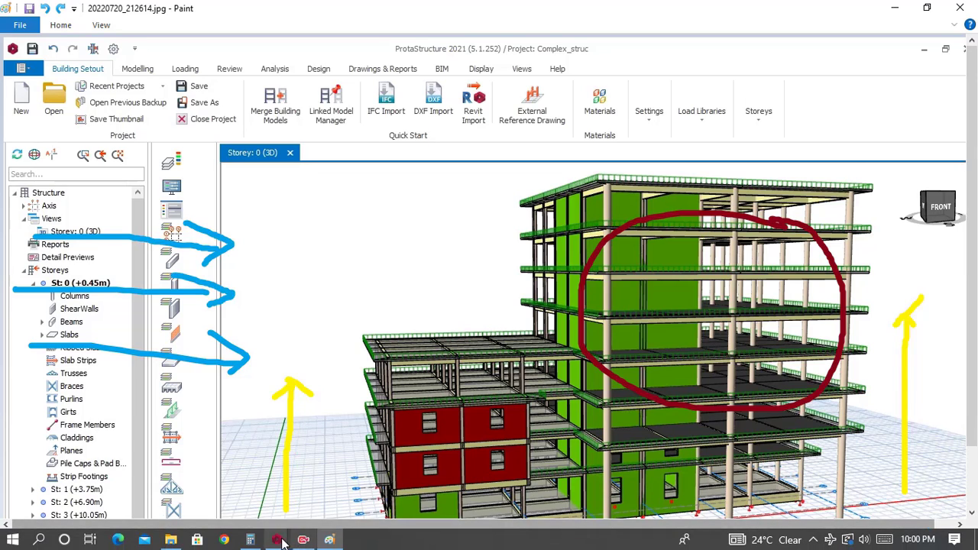
left_click(278, 540)
left_click(382, 489)
left_click(334, 296)
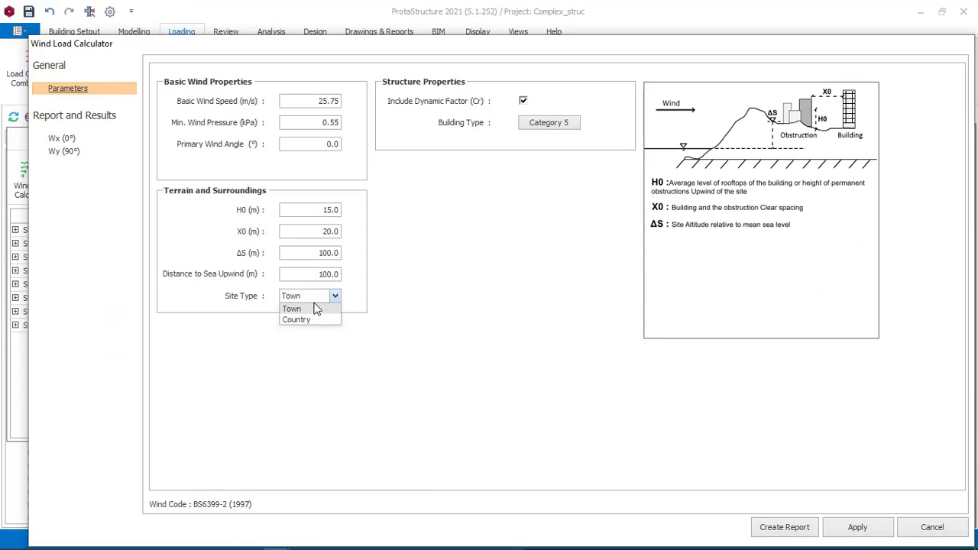
left_click(316, 308)
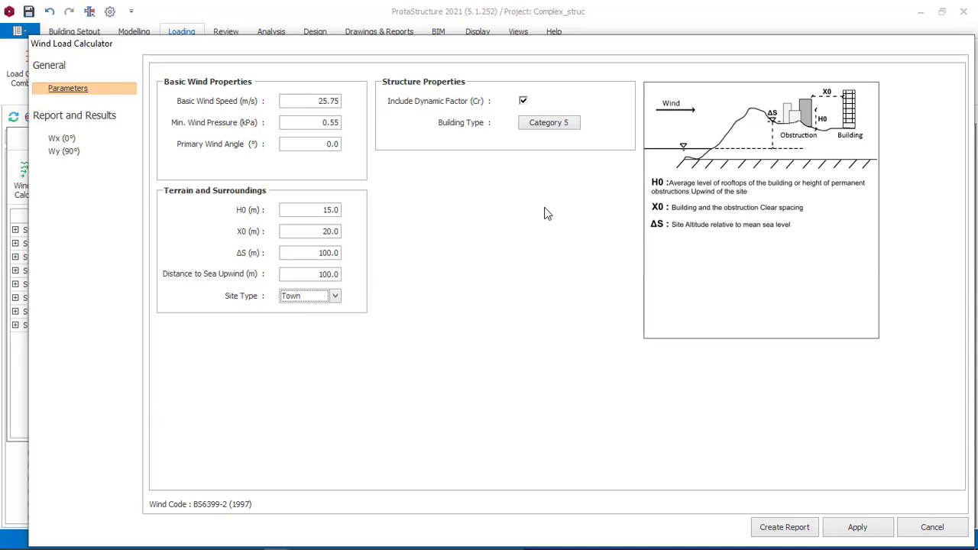
left_click(335, 297)
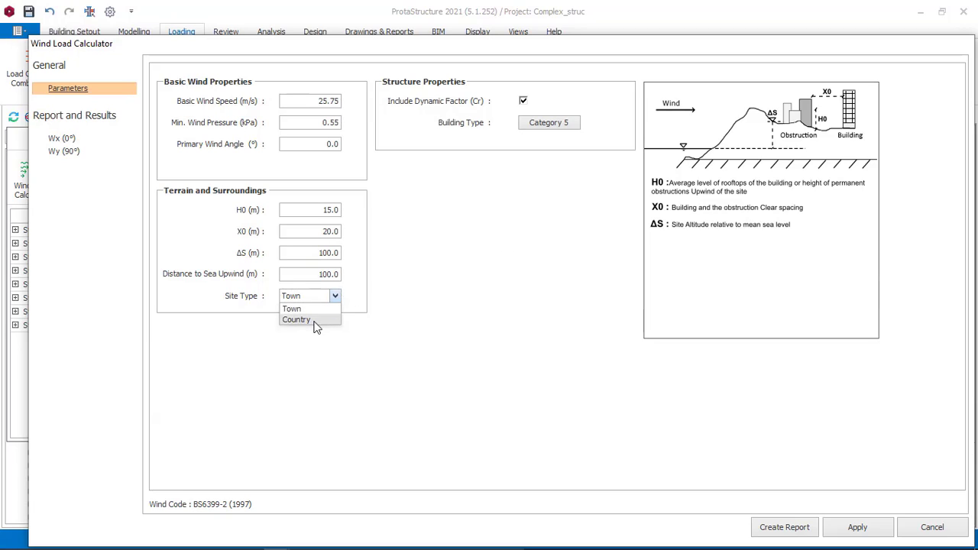
left_click(313, 321)
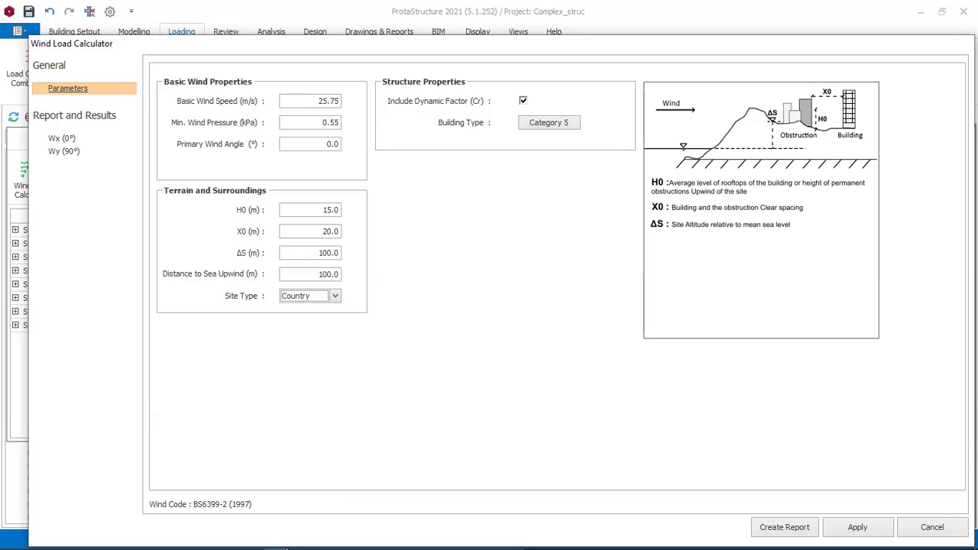
Step: Switch to Paint and brush a green tree with a tall trunk and several branches between the wind arrows and the building
left_click(329, 546)
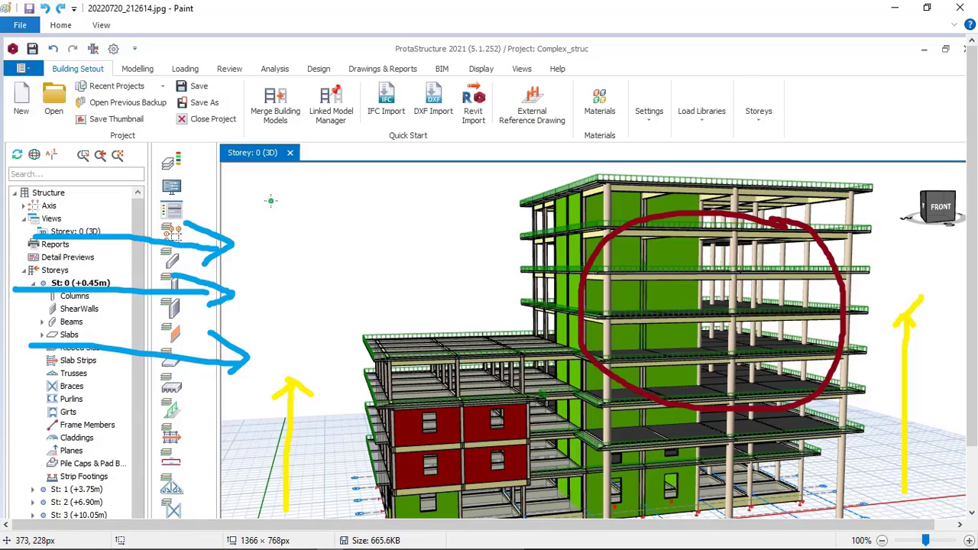
left_click_drag(271, 201, 240, 415)
left_click_drag(208, 173, 267, 228)
left_click_drag(279, 235, 294, 225)
left_click_drag(340, 197, 380, 166)
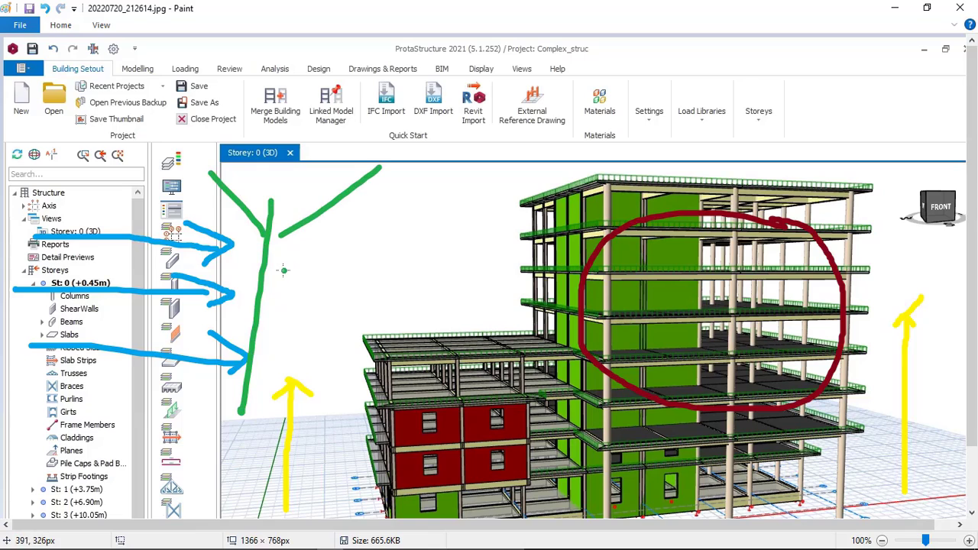
left_click_drag(275, 265, 339, 240)
mouse_move(302, 334)
left_mouse_down()
mouse_move(353, 269)
mouse_move(296, 258)
left_mouse_up()
left_click_drag(398, 274, 413, 236)
mouse_move(353, 197)
left_mouse_down()
mouse_move(353, 243)
mouse_move(386, 217)
left_mouse_up()
left_click(306, 233)
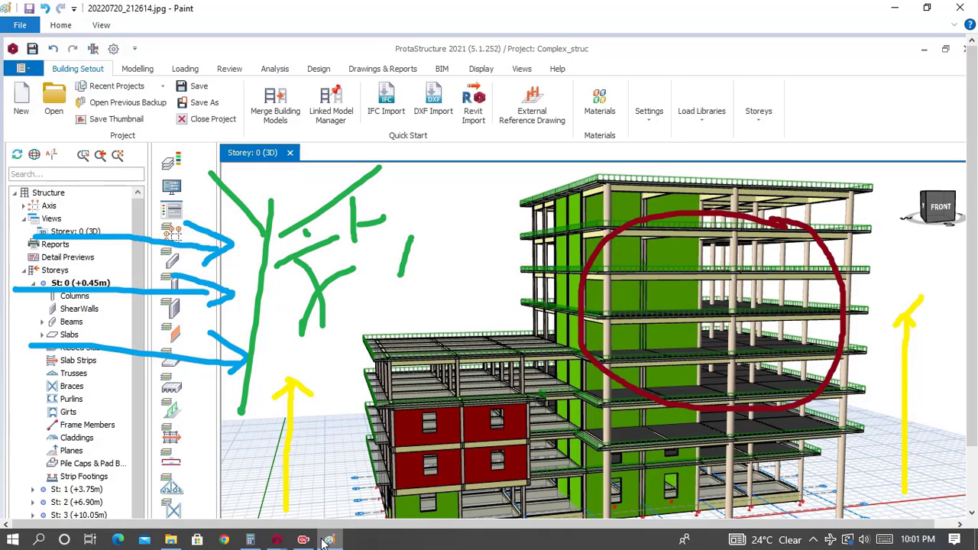
Step: Switch back to the Wind Load Calculator, try Town as the Site Type, and reselect Country
mouse_move(277, 546)
left_click(399, 479)
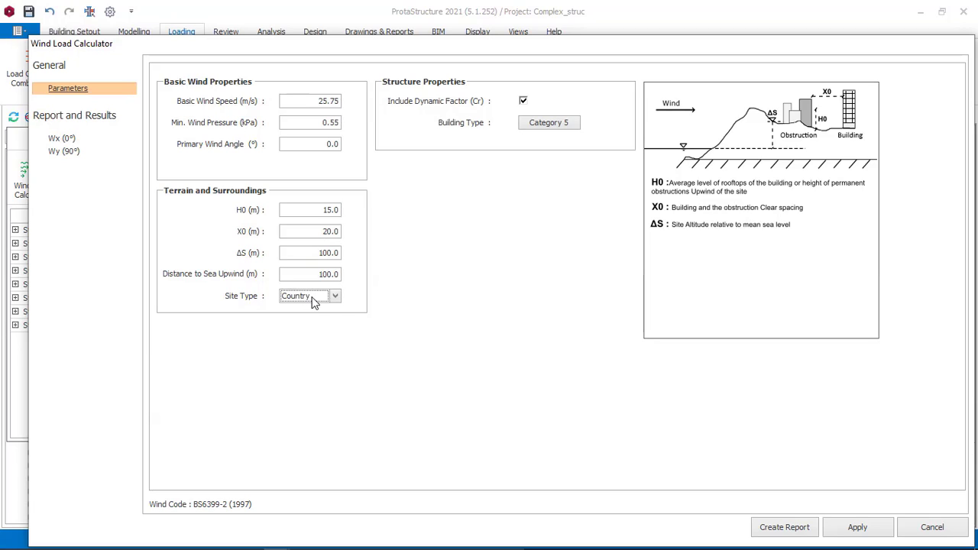
left_click(310, 298)
left_click(301, 309)
left_click(311, 298)
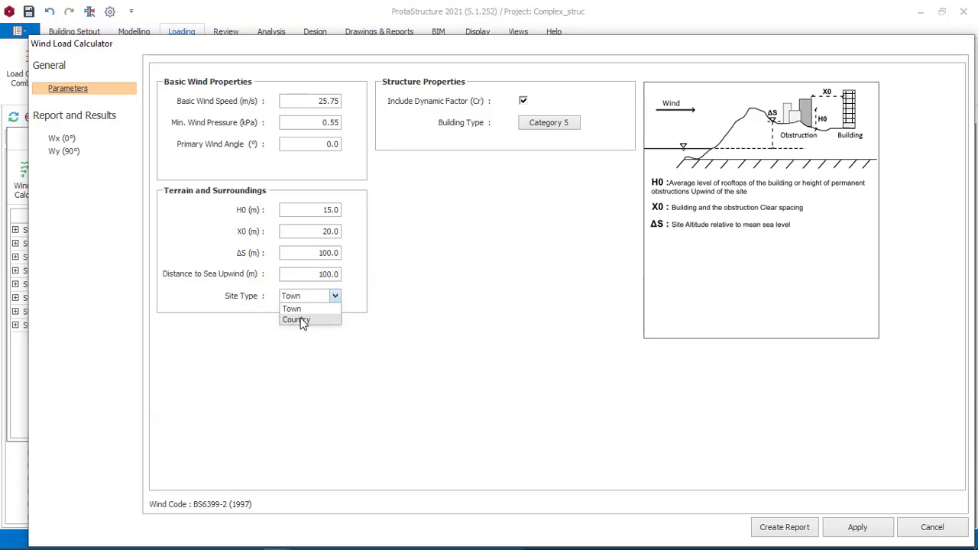
left_click(303, 321)
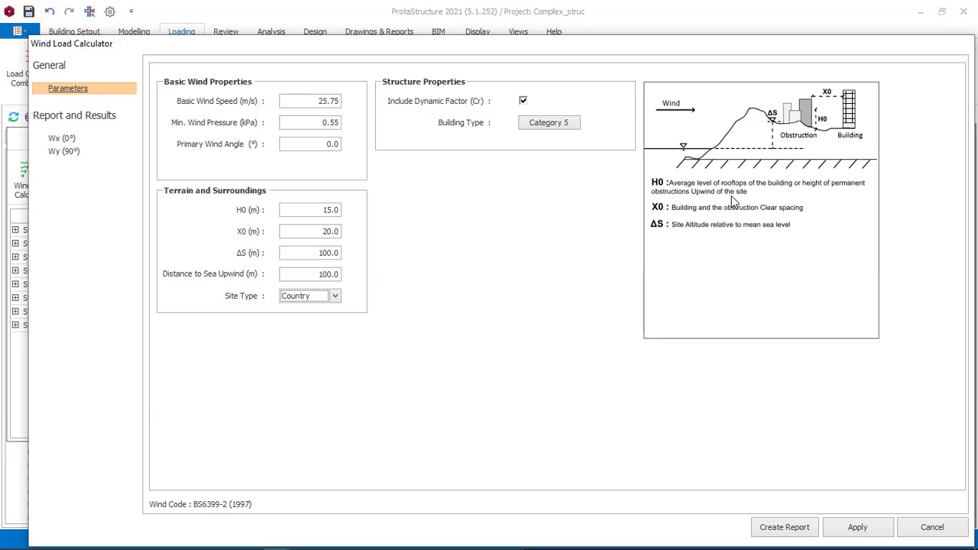
Step: Set the Site Type to Town, check the Paint sketch, and return to the Wind Load Calculator
left_click(332, 300)
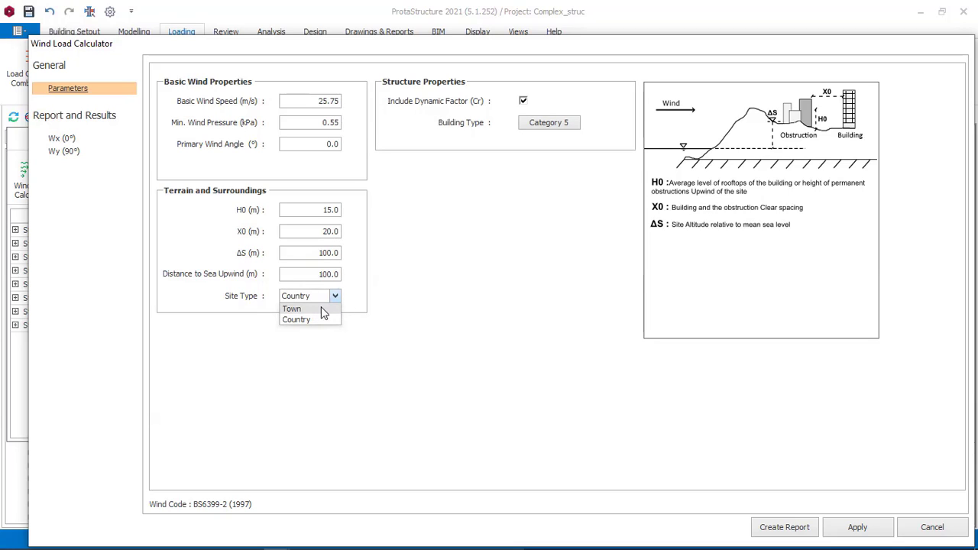
left_click(320, 309)
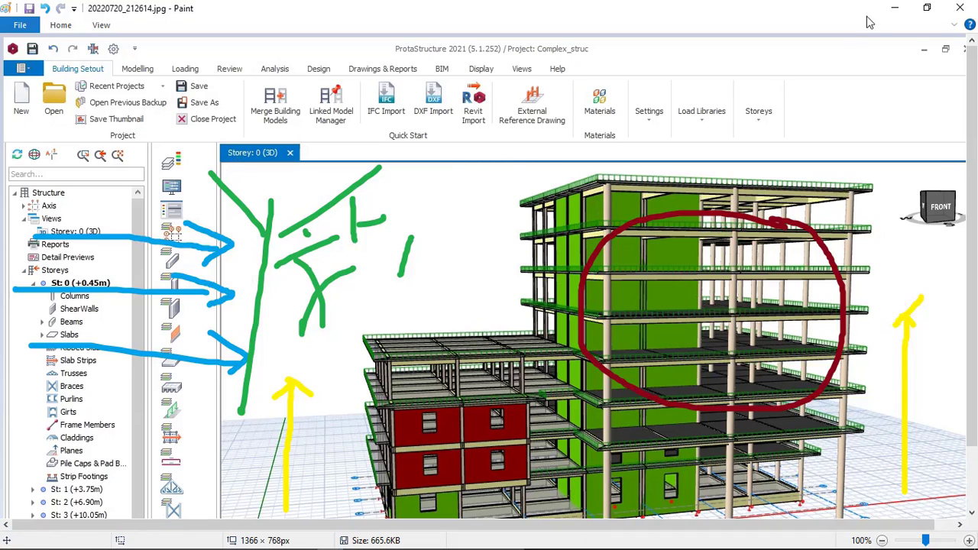
mouse_move(303, 541)
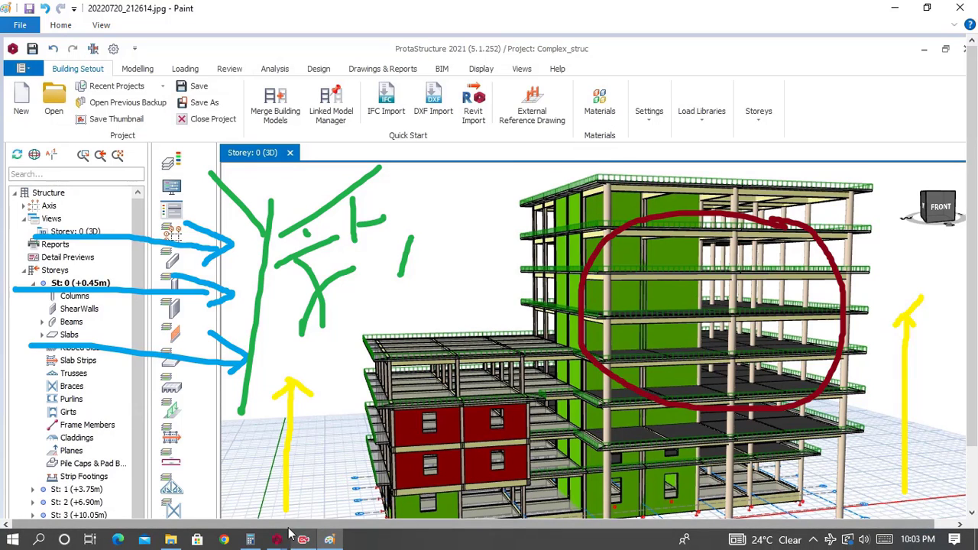
mouse_move(388, 474)
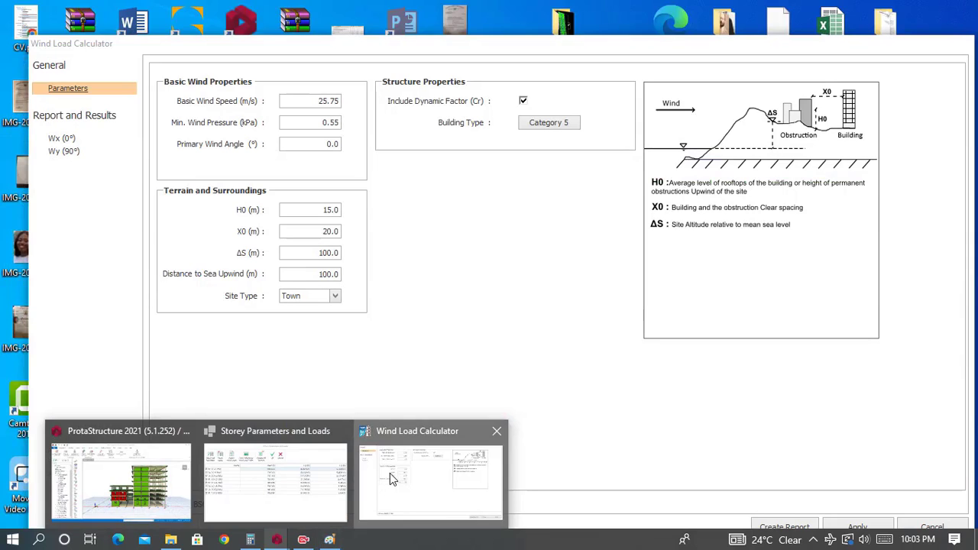
left_click(390, 473)
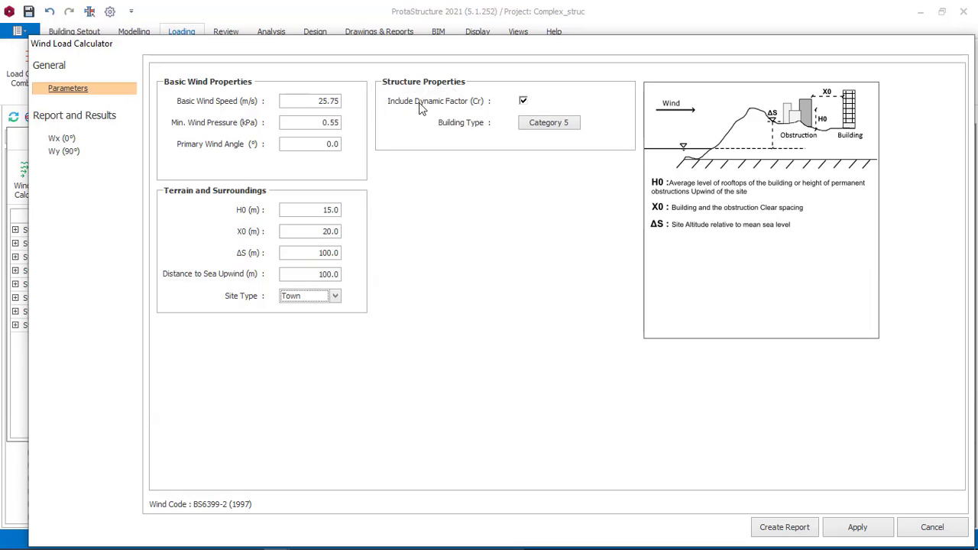
Step: Open the Building Type options and select Welded steel unclad frames
left_click(547, 122)
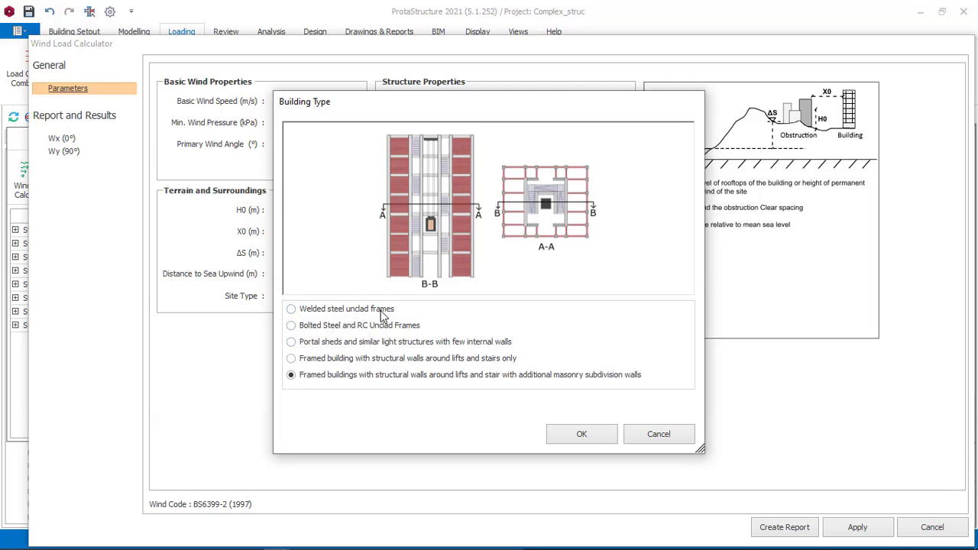
left_click(357, 315)
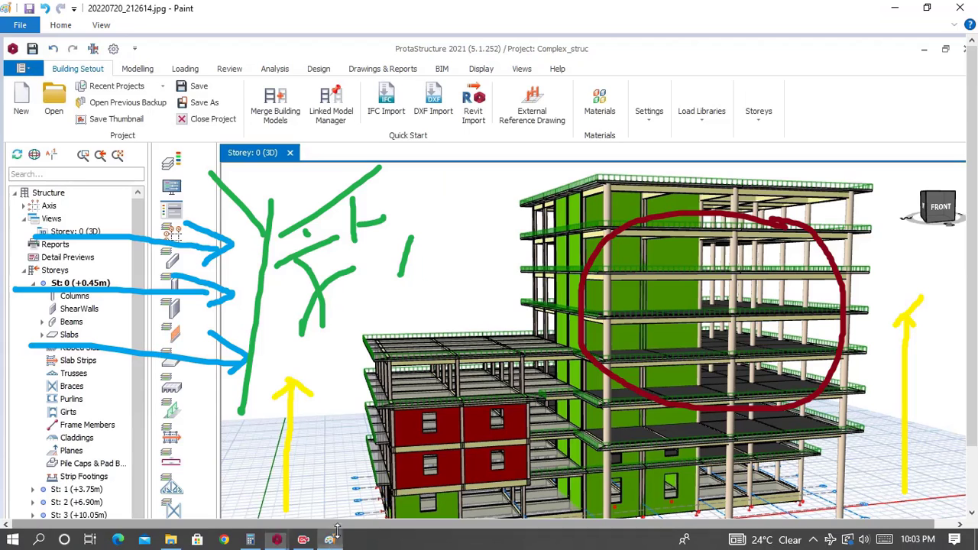
Step: Switch to Paint, brush a green loop around the left part of the tall block, and undo it
left_click(329, 544)
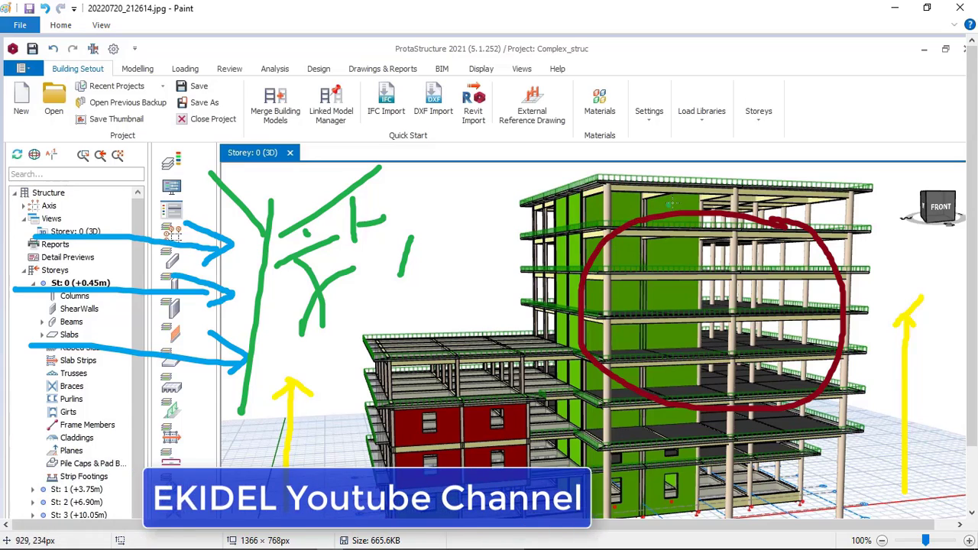
mouse_move(670, 203)
left_mouse_down()
mouse_move(539, 234)
mouse_move(746, 272)
mouse_move(722, 192)
left_mouse_up()
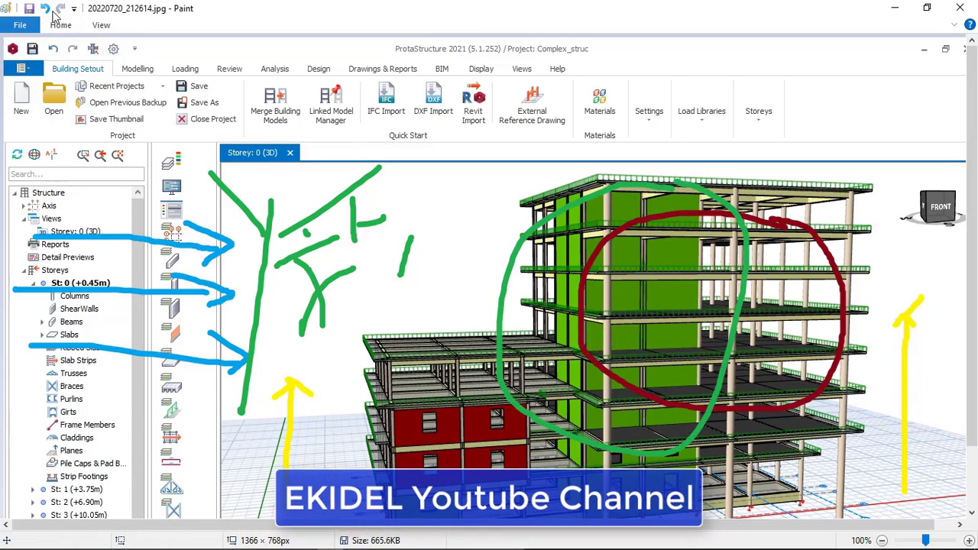
left_click(47, 8)
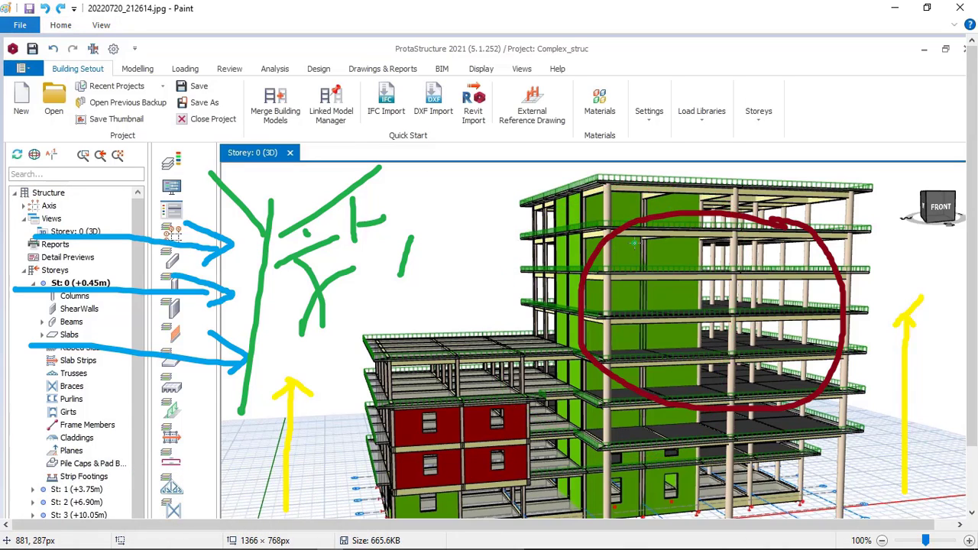
Step: Return to the Building Type options, preview the other types, and select framed buildings with structural walls around lifts and stair with additional masonry subdivision walls
mouse_move(516, 547)
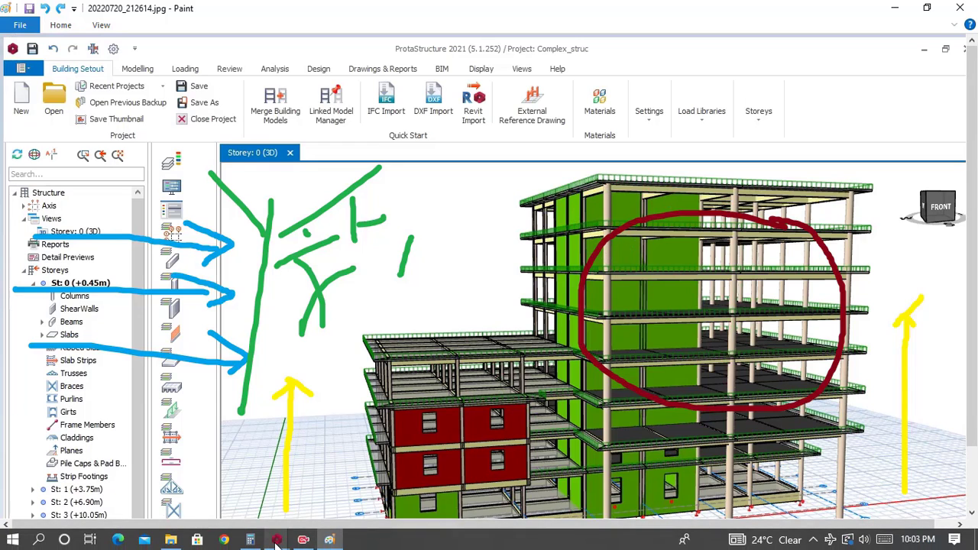
mouse_move(277, 540)
left_click(557, 483)
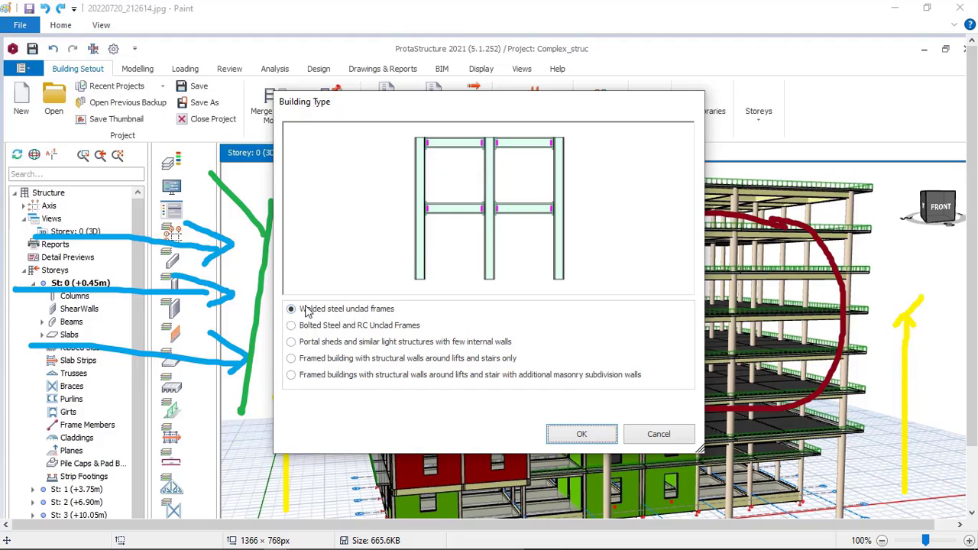
left_click(291, 325)
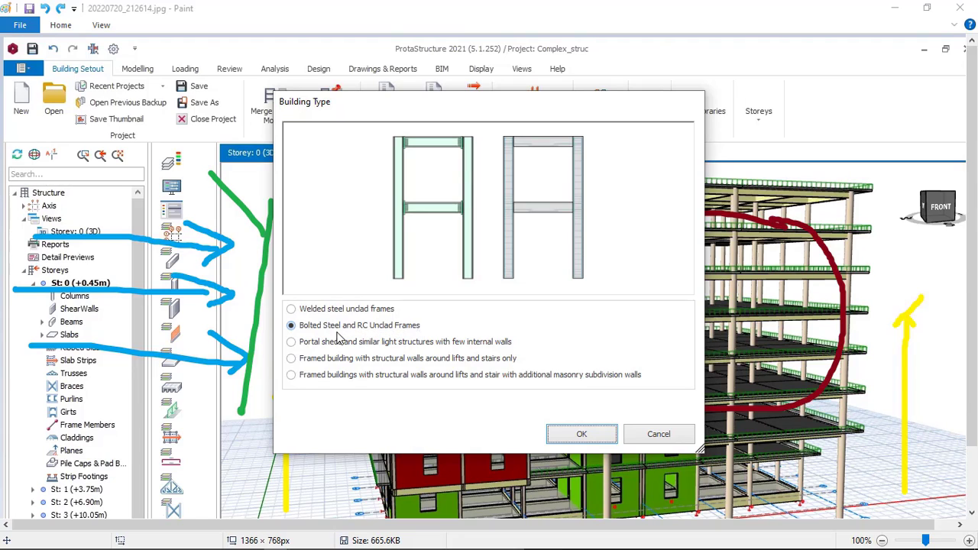
left_click(310, 345)
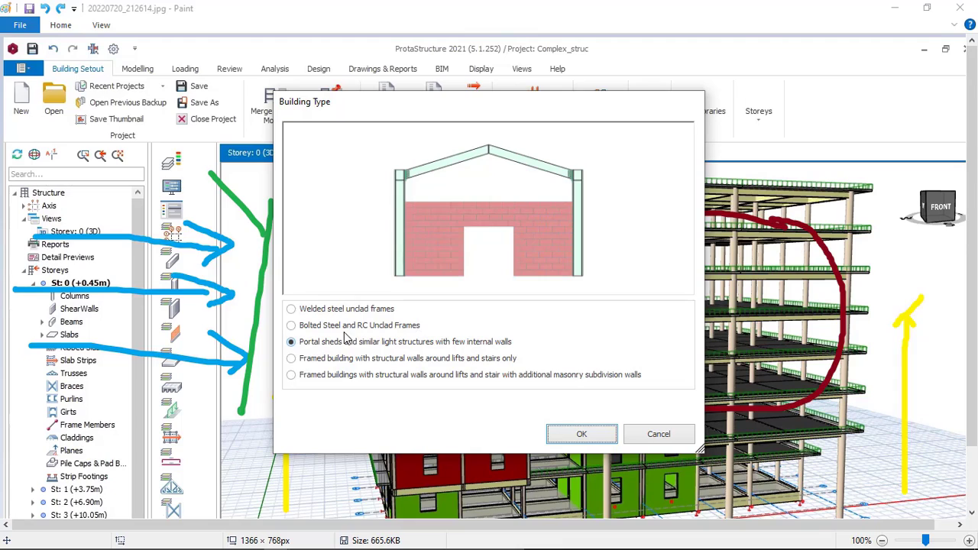
left_click(313, 361)
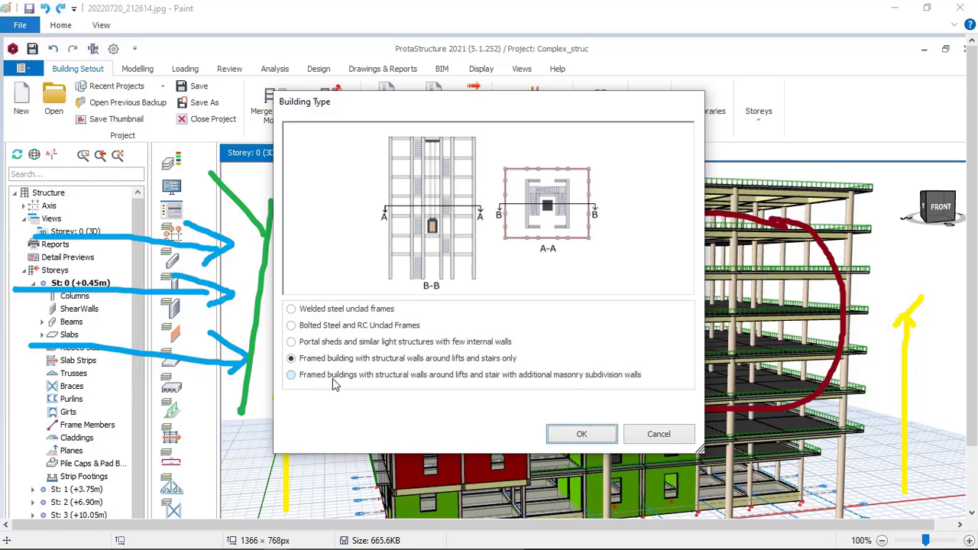
left_click_drag(544, 114, 489, 123)
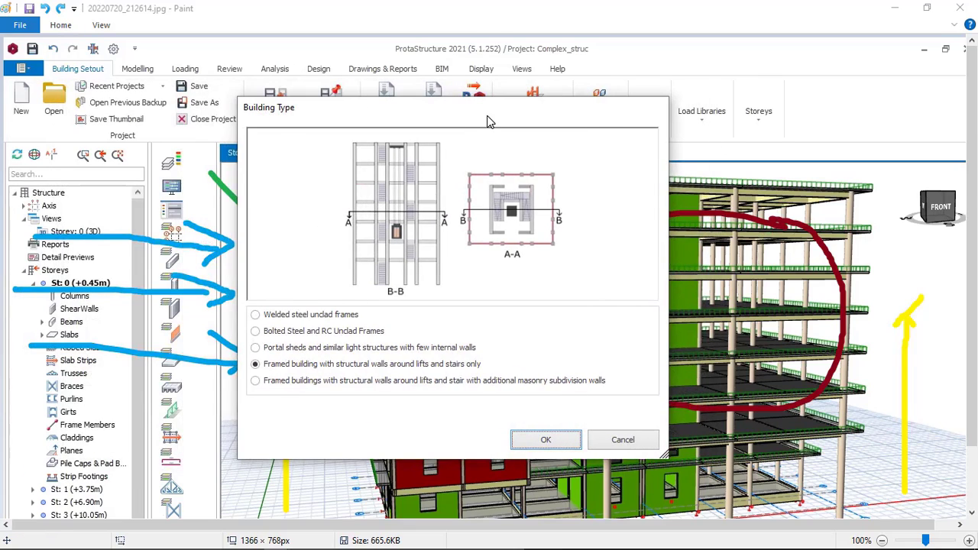
left_click(278, 392)
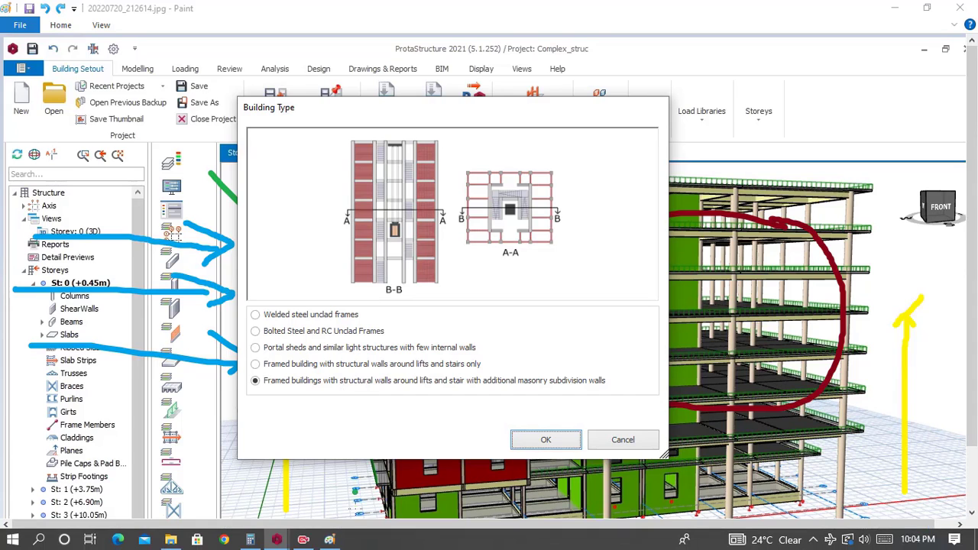
Step: Review the lower part of the building picture in Paint, accept the selected building type in ProtaStructure, and minimize Paint
left_click(331, 540)
scroll(409, 316, "down", 2)
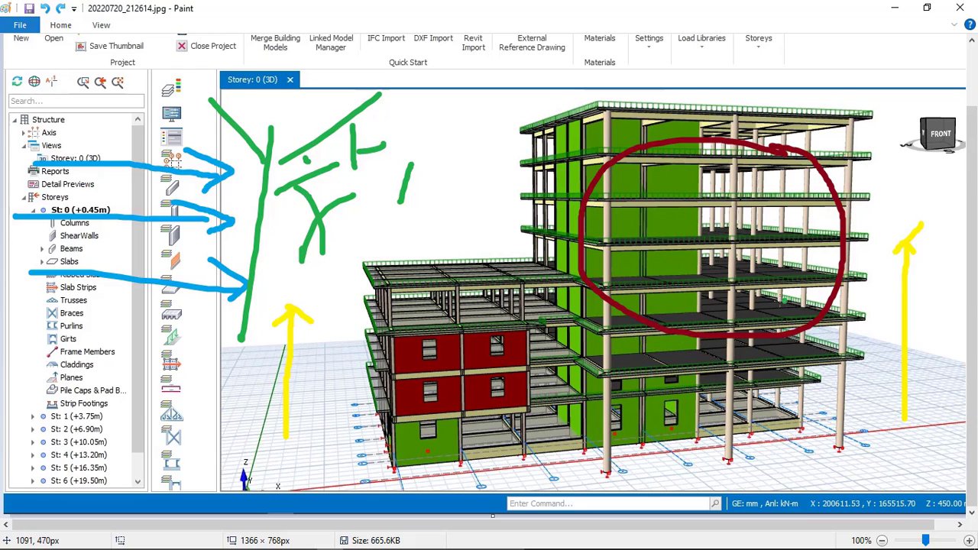
mouse_move(369, 527)
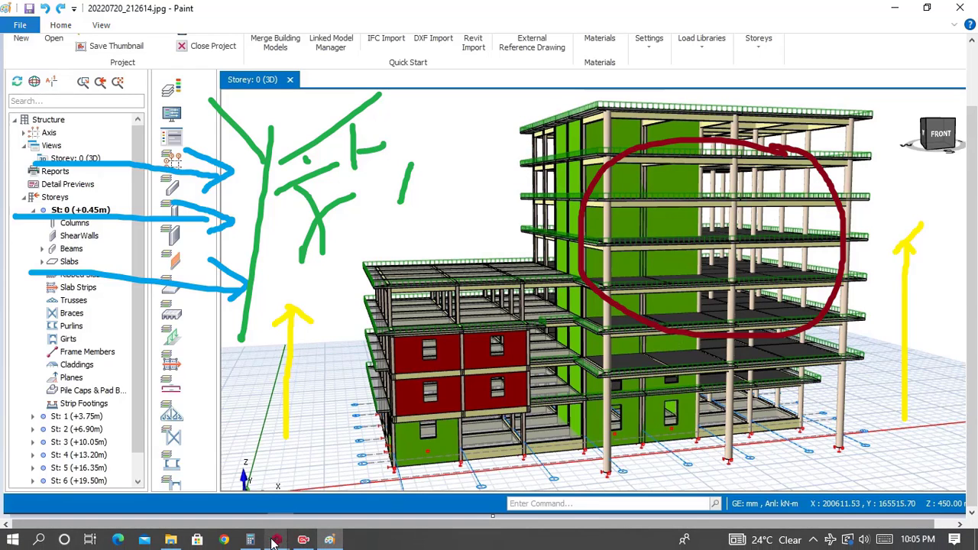
mouse_move(277, 539)
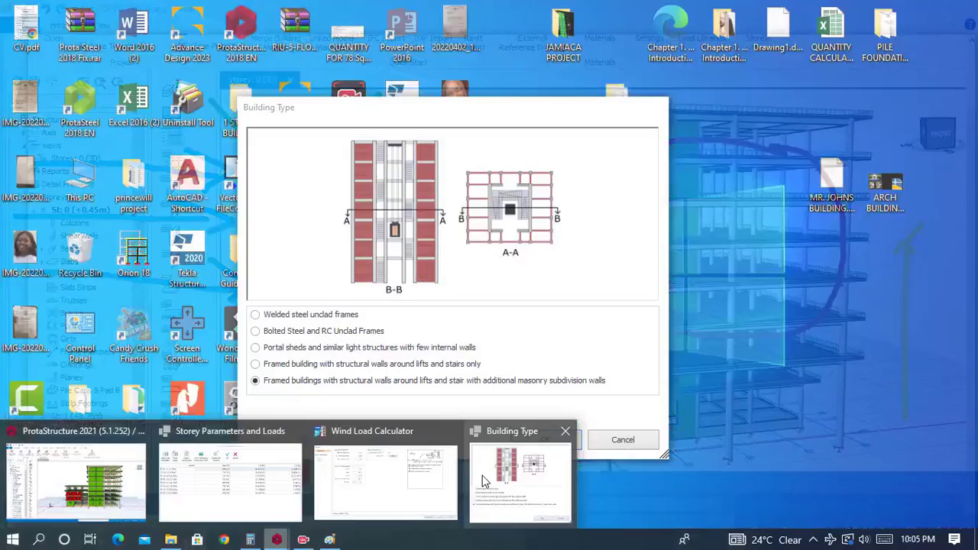
left_click(519, 475)
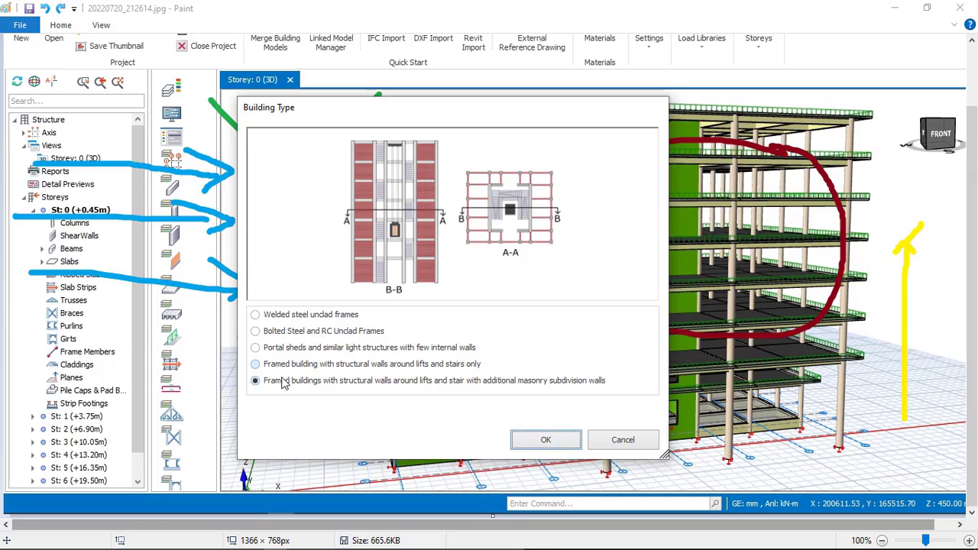
left_click(535, 440)
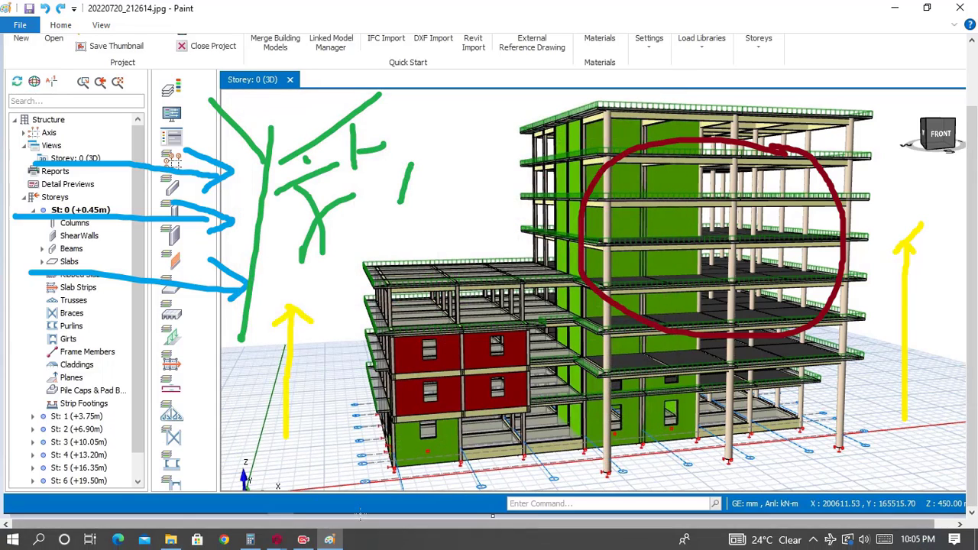
left_click(895, 8)
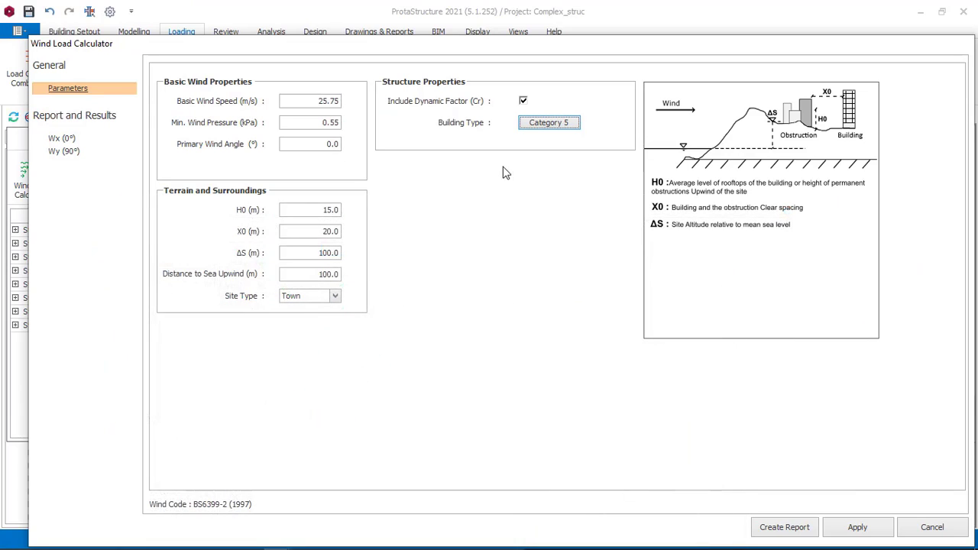
Step: Apply the wind load parameters and accept the Storey Parameters and Loads
left_click_drag(579, 53, 543, 18)
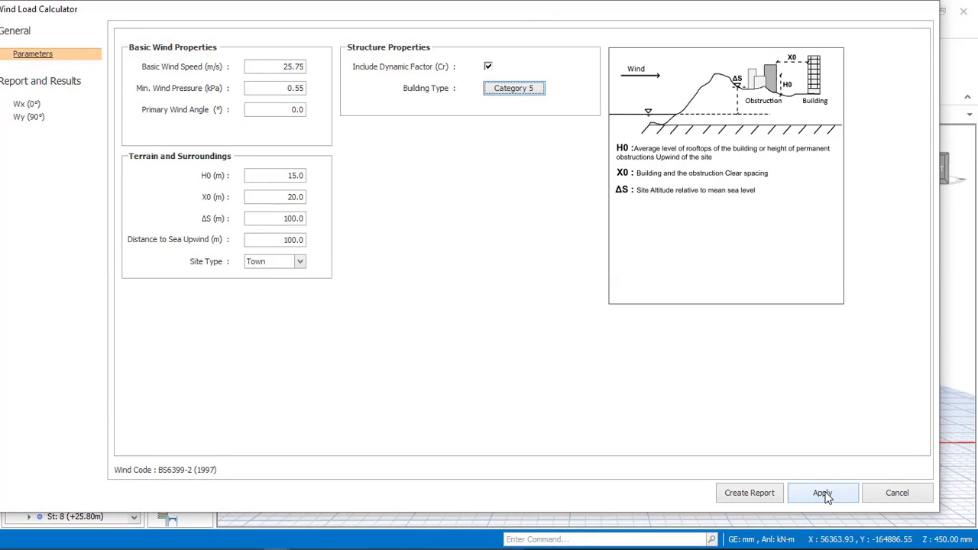
left_click(285, 66)
left_click(819, 493)
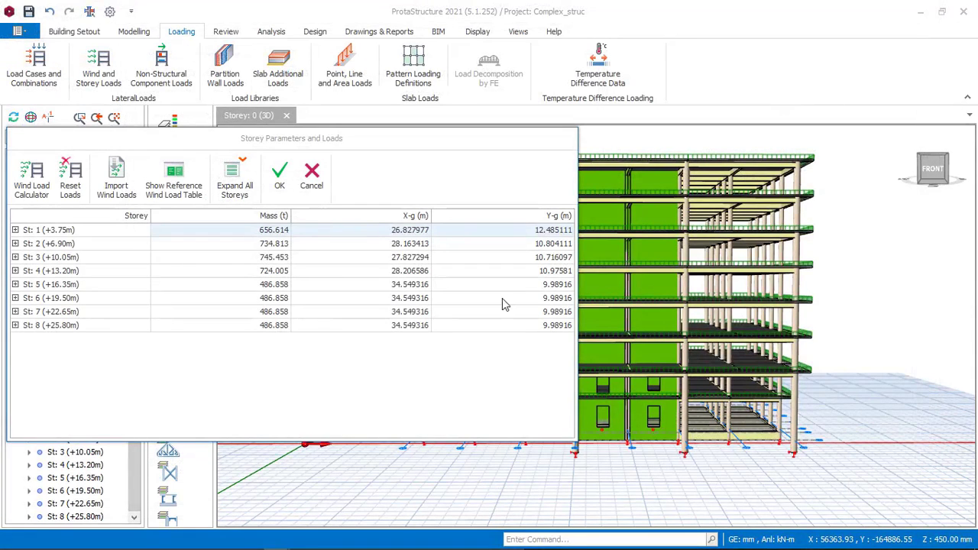
left_click(287, 182)
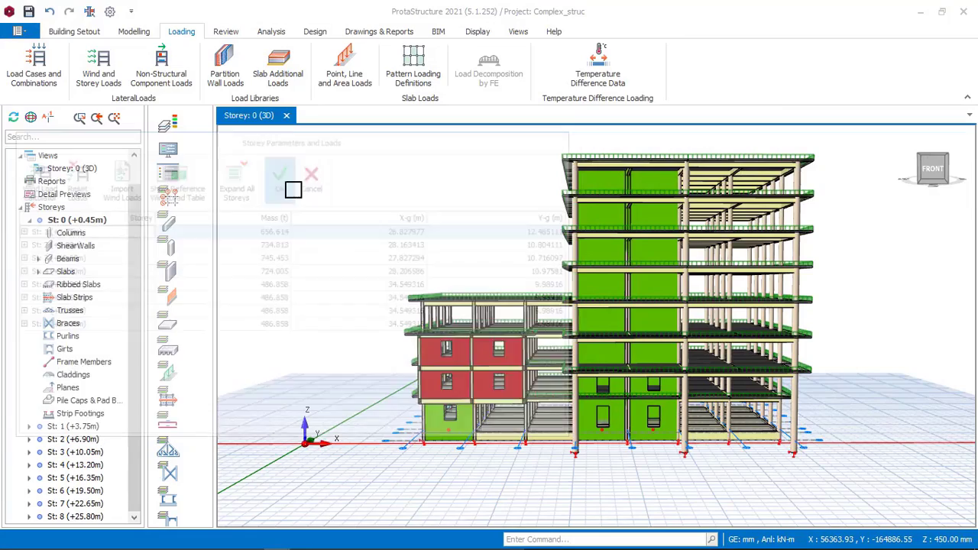
middle_click_drag(529, 262, 575, 251)
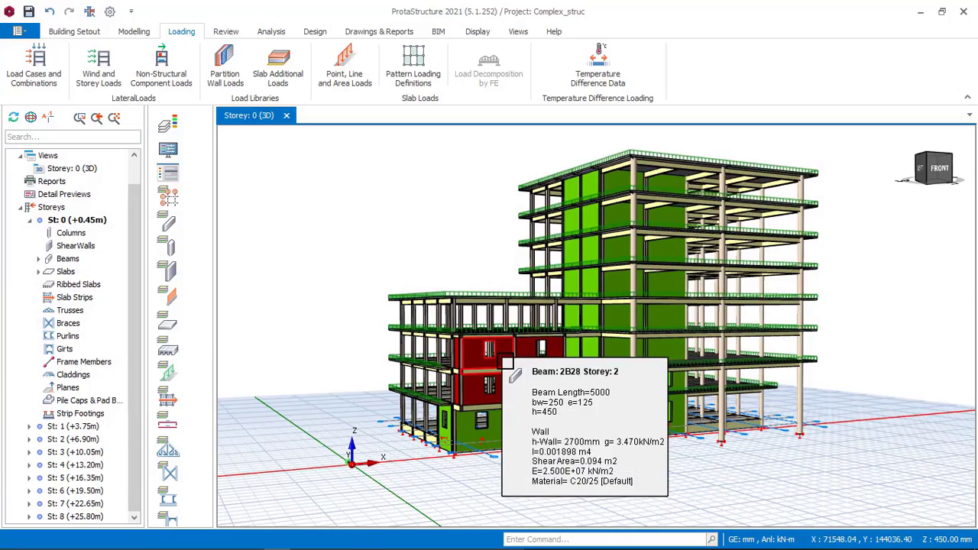
middle_click_drag(485, 306, 578, 314)
middle_click_drag(632, 285, 577, 285)
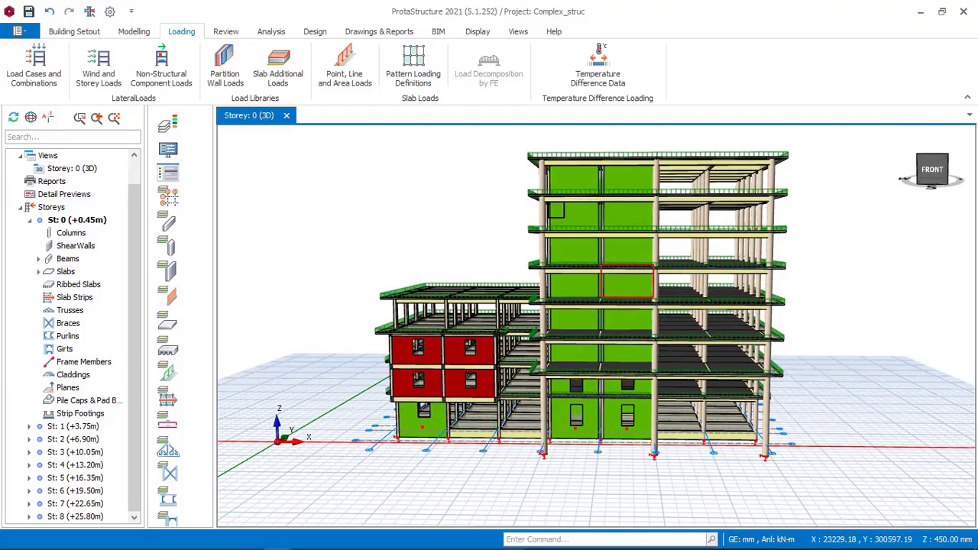
middle_click_drag(500, 218, 399, 227)
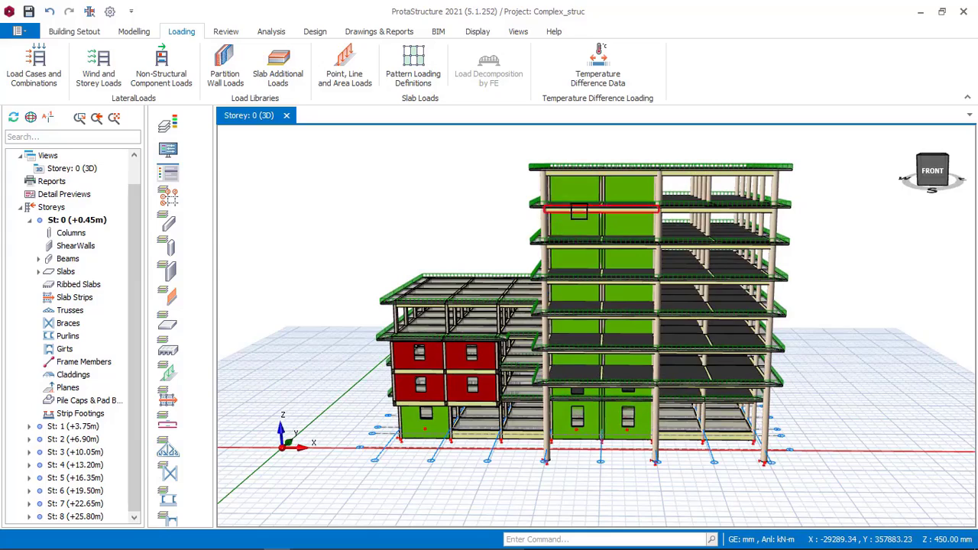
middle_click_drag(693, 287, 295, 229)
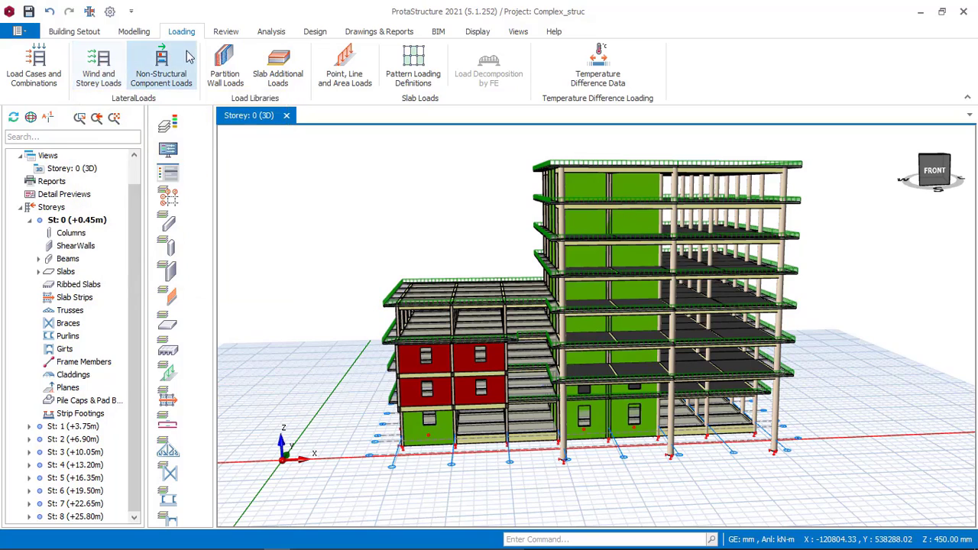
Step: Open Building Analysis and move its window aside so the model is less covered
left_click(270, 32)
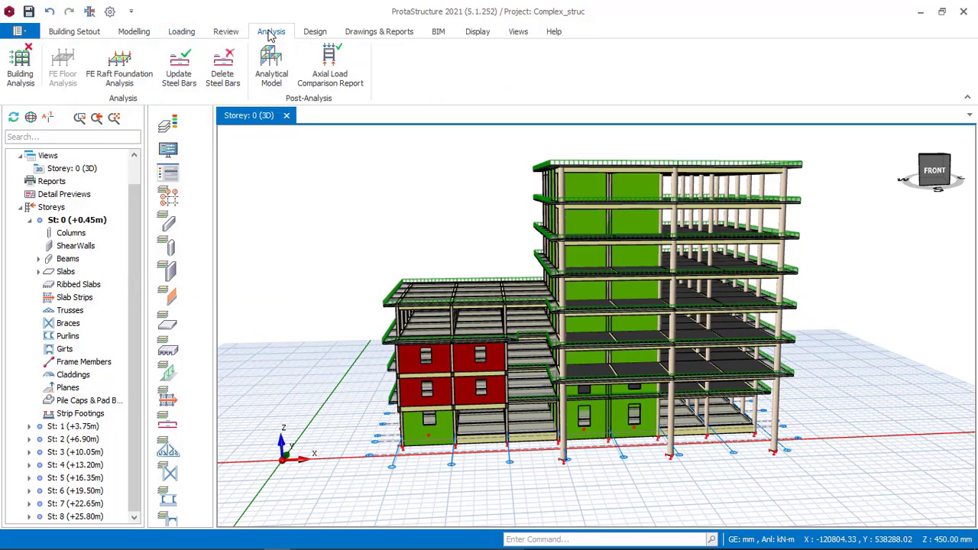
left_click(21, 74)
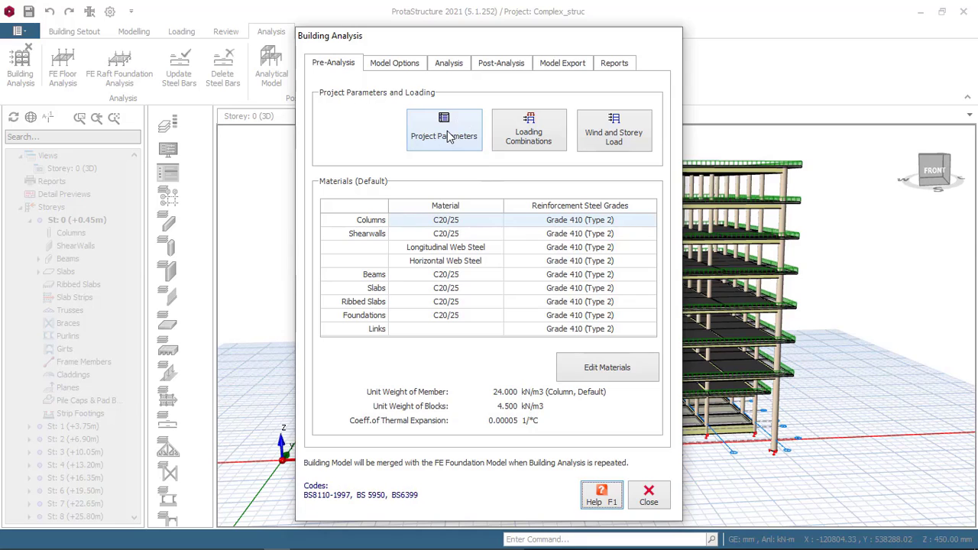
left_click_drag(498, 39, 372, 31)
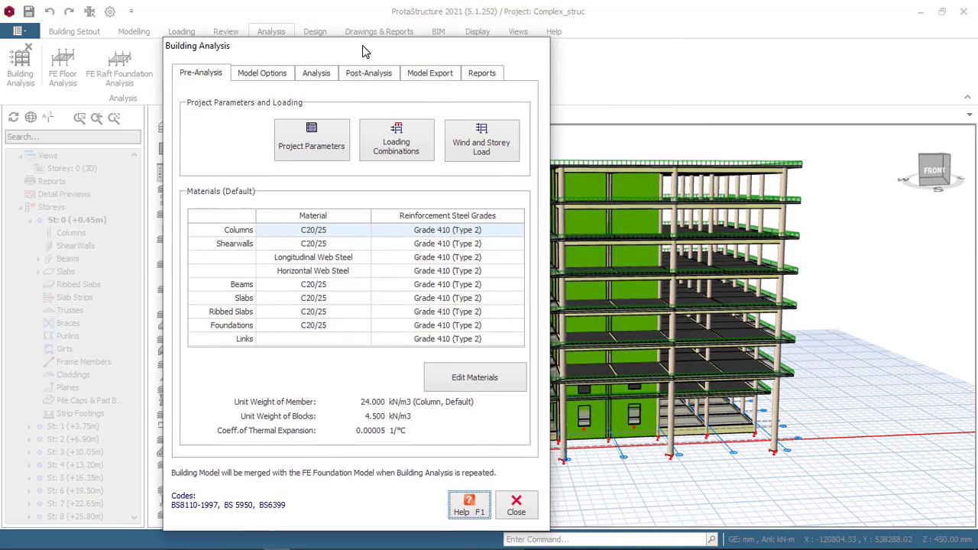
Step: Pick BS6399-2 (1997) as the wind load code in the project parameters, accept them, and finish saving the project
left_click(328, 132)
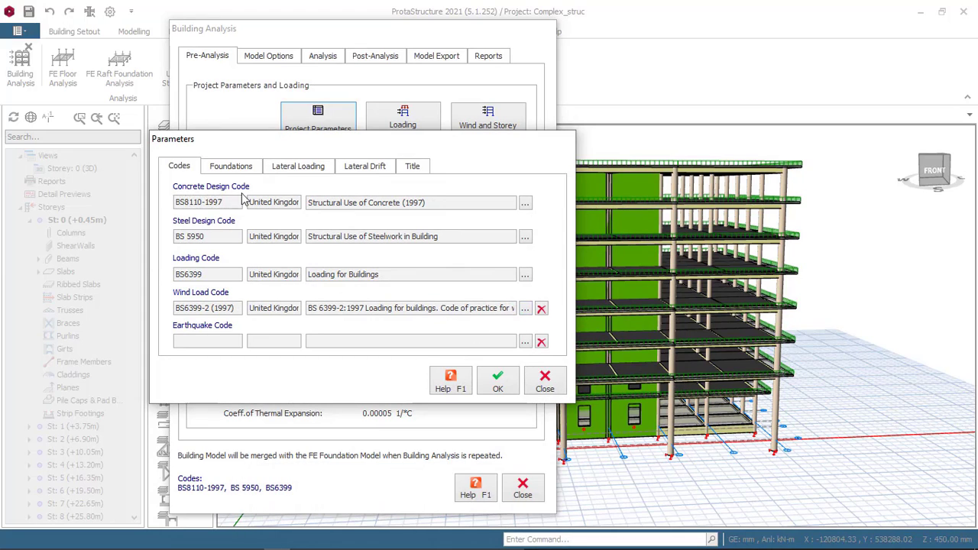
left_click(525, 308)
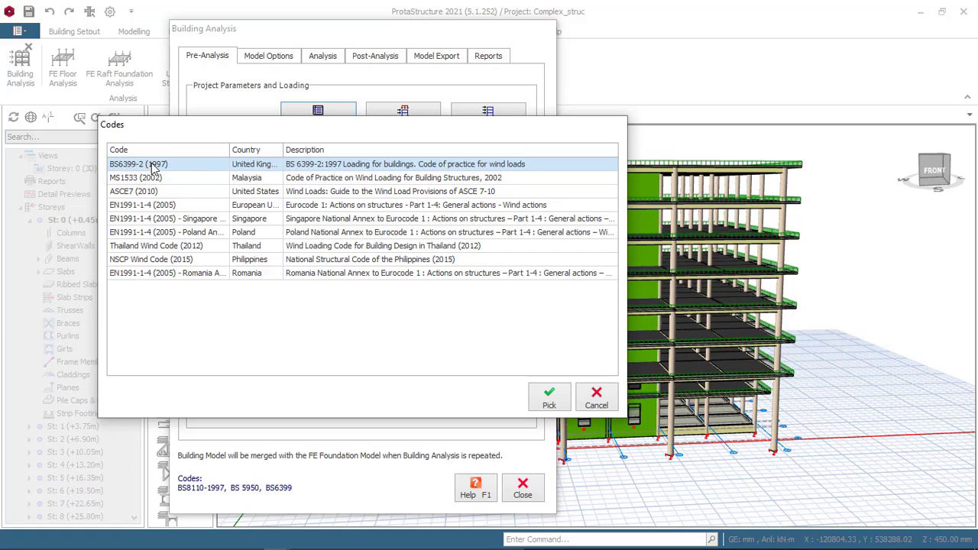
left_click(300, 168)
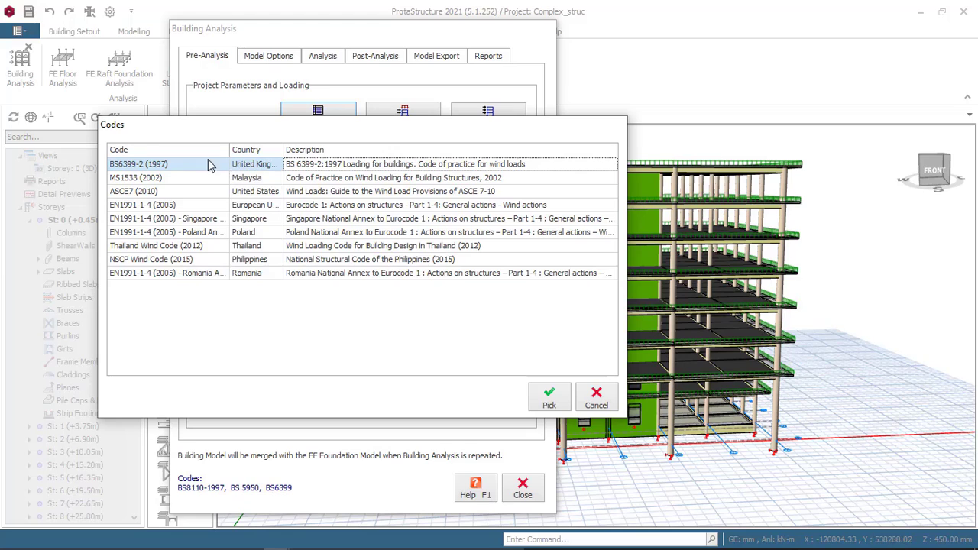
left_click(549, 399)
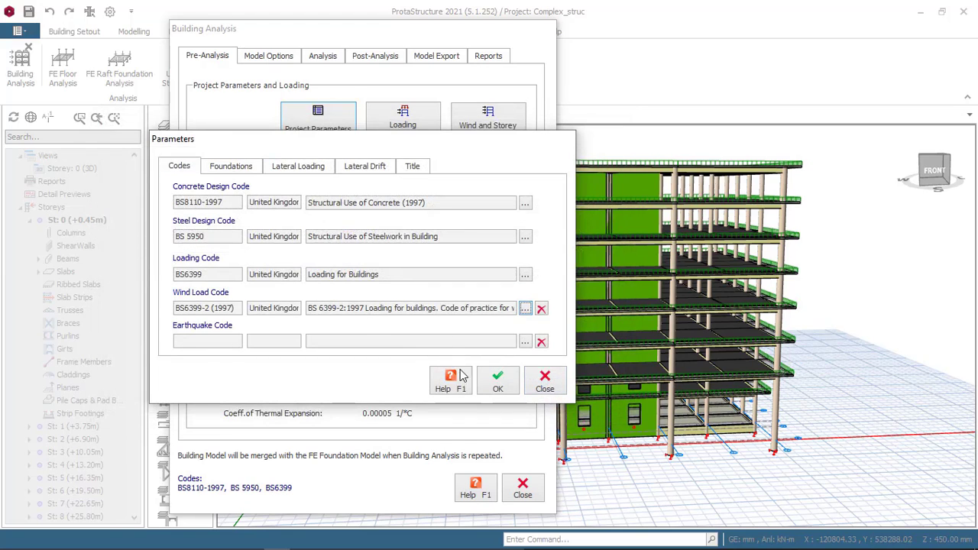
left_click(497, 382)
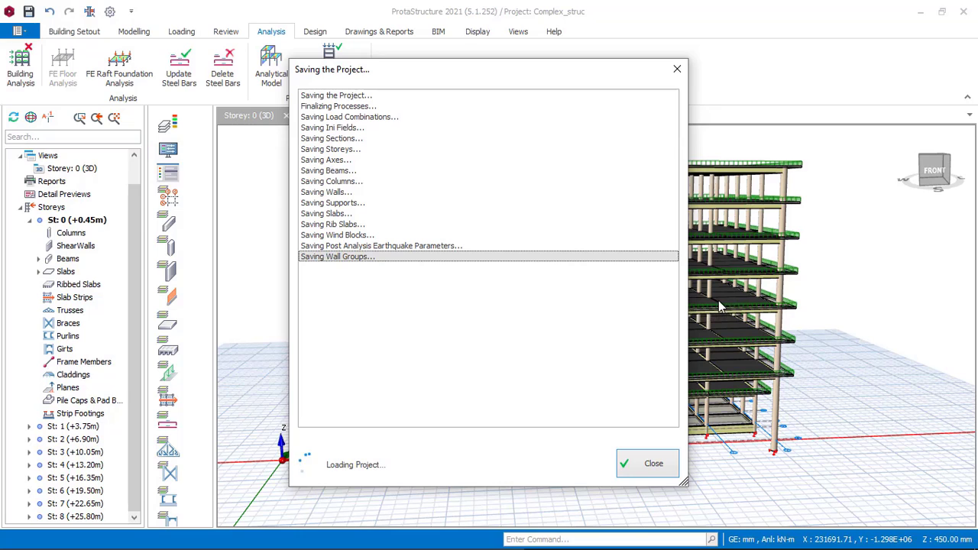
left_click(649, 463)
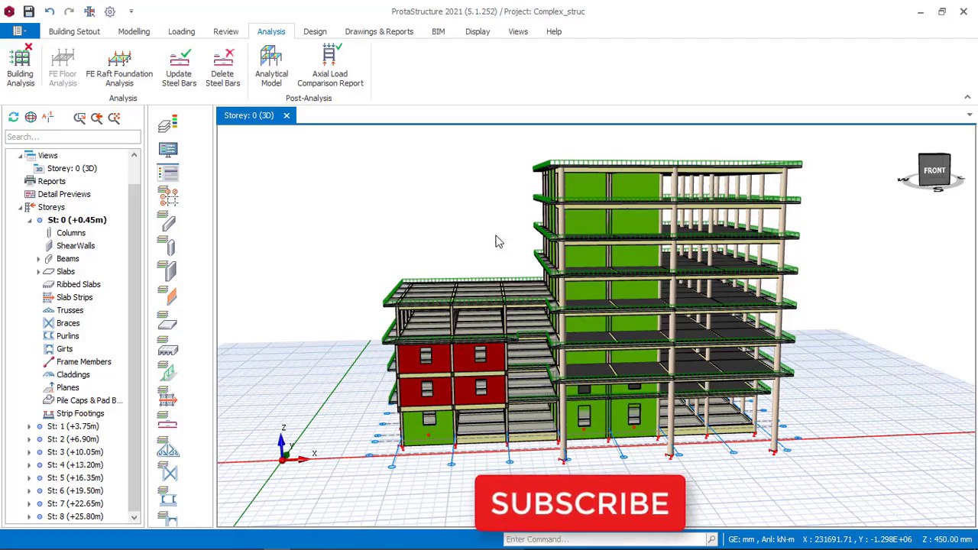
Step: Examine the 3D building model from the front, left and right sides and from above, including its shear walls, slabs and both blocks
middle_click_drag(509, 249, 434, 277)
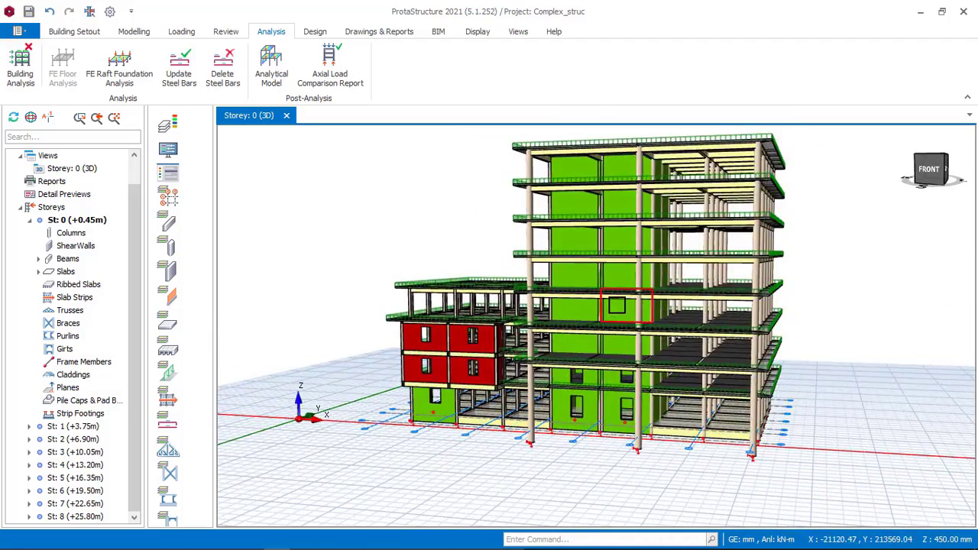
middle_click_drag(494, 295, 546, 374)
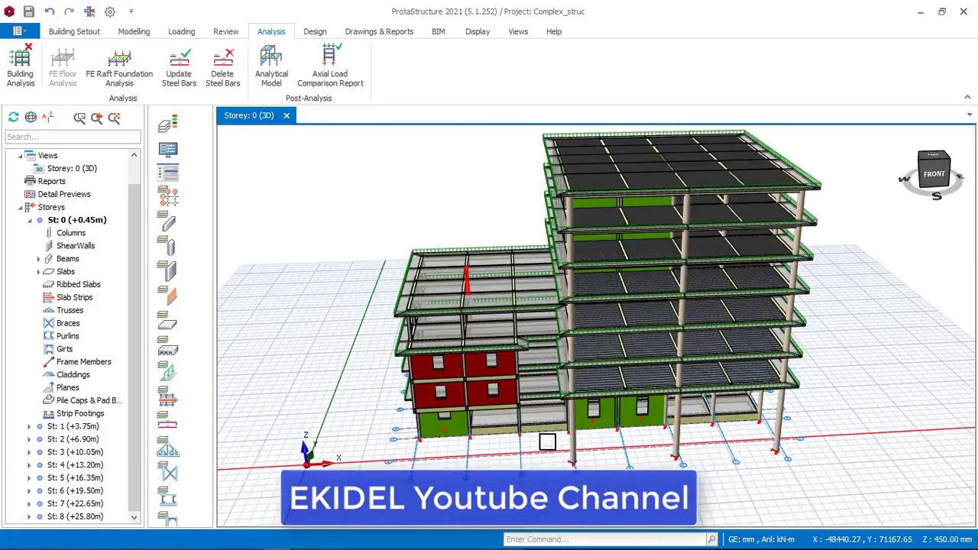
middle_click_drag(546, 411, 578, 305)
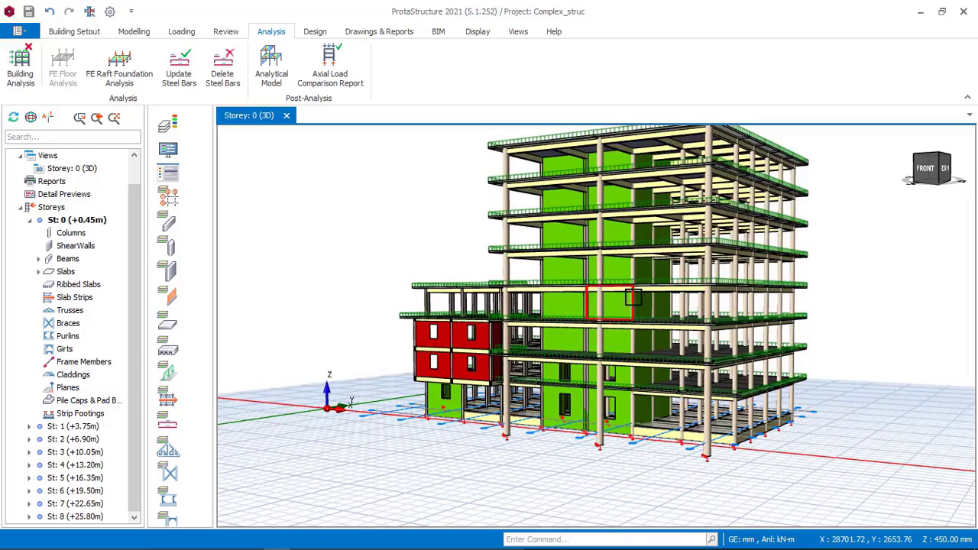
middle_click_drag(679, 334, 631, 324)
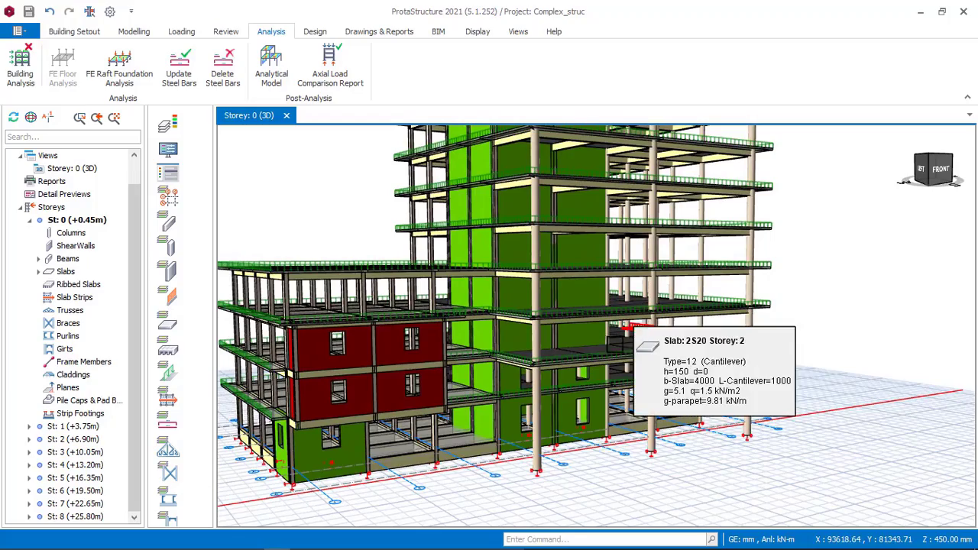
mouse_move(554, 393)
middle_mouse_down()
mouse_move(579, 403)
mouse_move(560, 408)
middle_mouse_up()
mouse_move(567, 360)
middle_mouse_down()
mouse_move(572, 369)
mouse_move(558, 363)
middle_mouse_up()
middle_click_drag(508, 343, 495, 345)
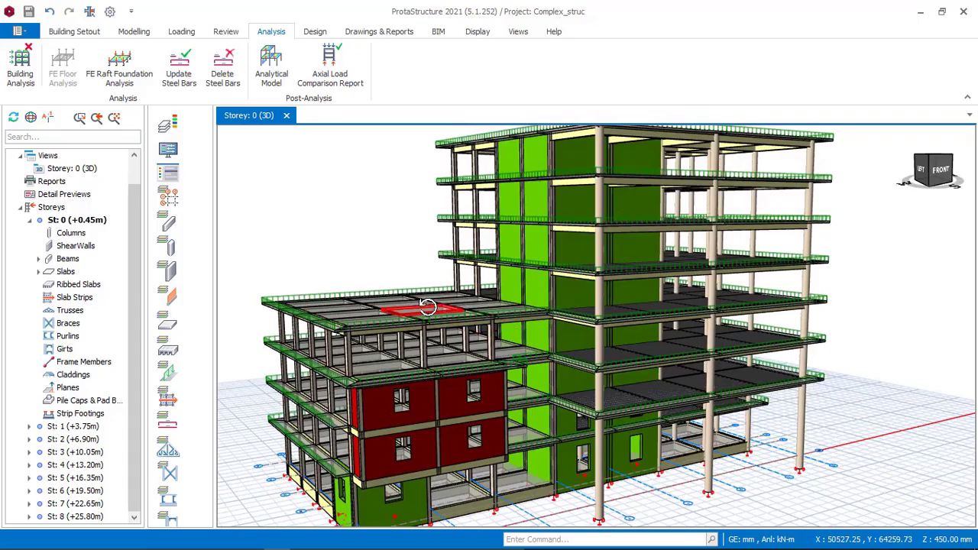
mouse_move(427, 306)
middle_mouse_down()
mouse_move(400, 301)
mouse_move(506, 327)
mouse_move(571, 319)
mouse_move(489, 326)
mouse_move(441, 294)
middle_mouse_up()
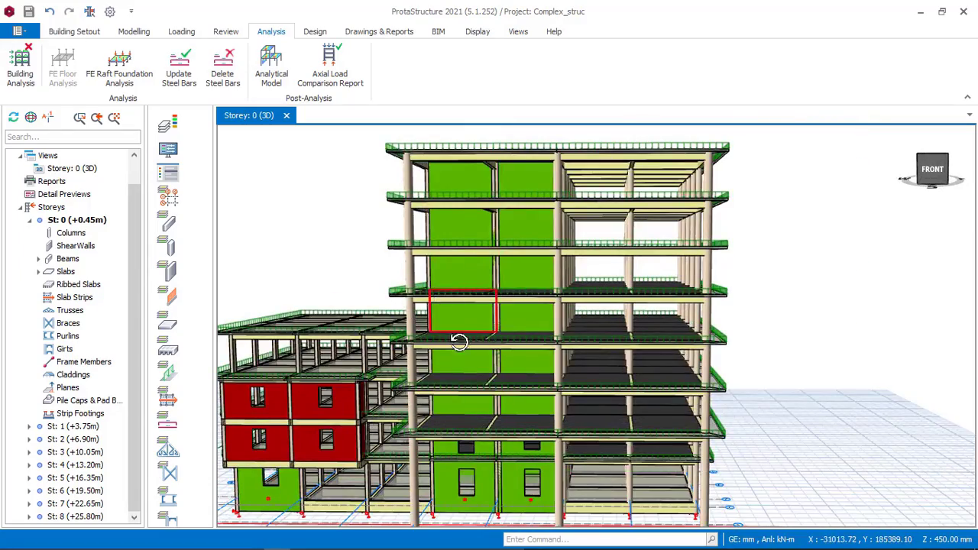
middle_click_drag(459, 341, 563, 306)
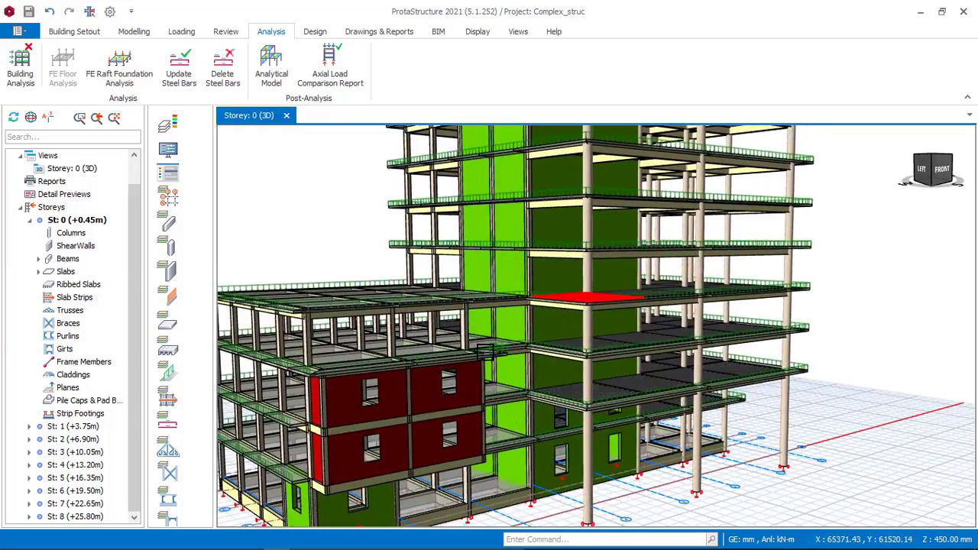
scroll(486, 353, "down", 2)
middle_click_drag(489, 351, 541, 346)
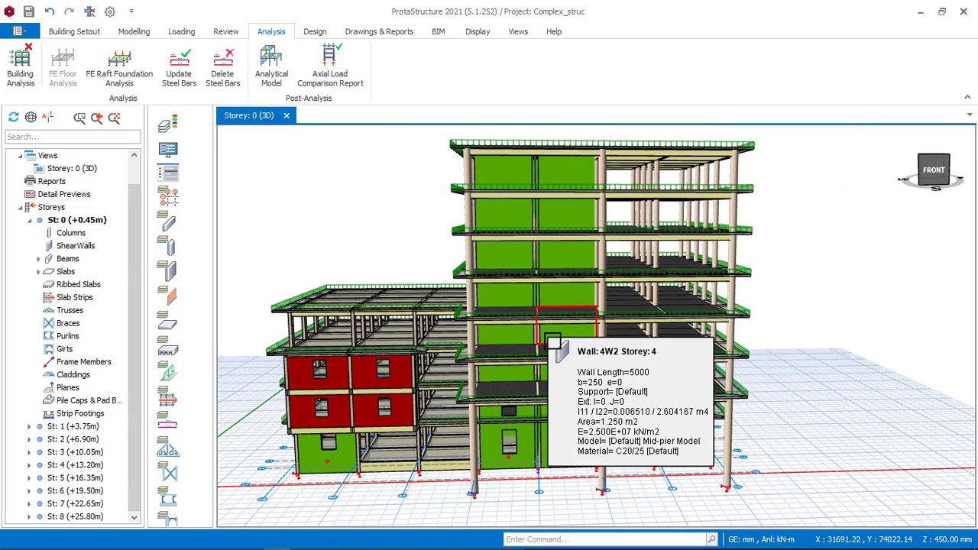
middle_click_drag(520, 338, 290, 367)
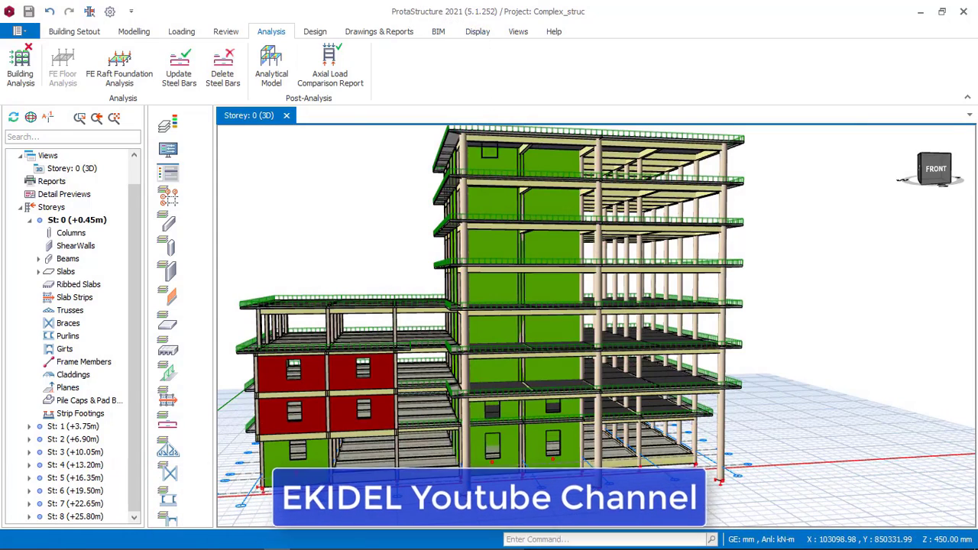
middle_click_drag(529, 261, 418, 260)
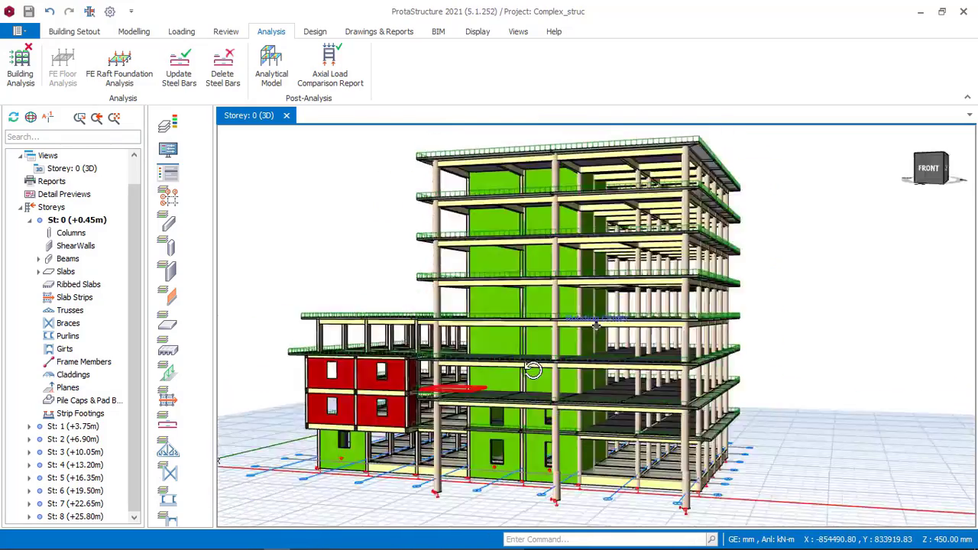
middle_click_drag(532, 369, 474, 371)
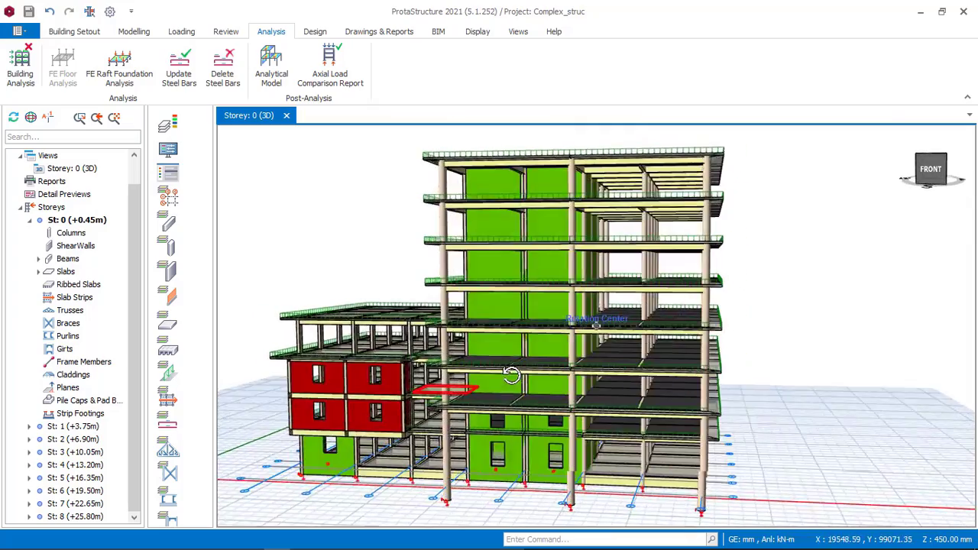
middle_click_drag(637, 296, 566, 291)
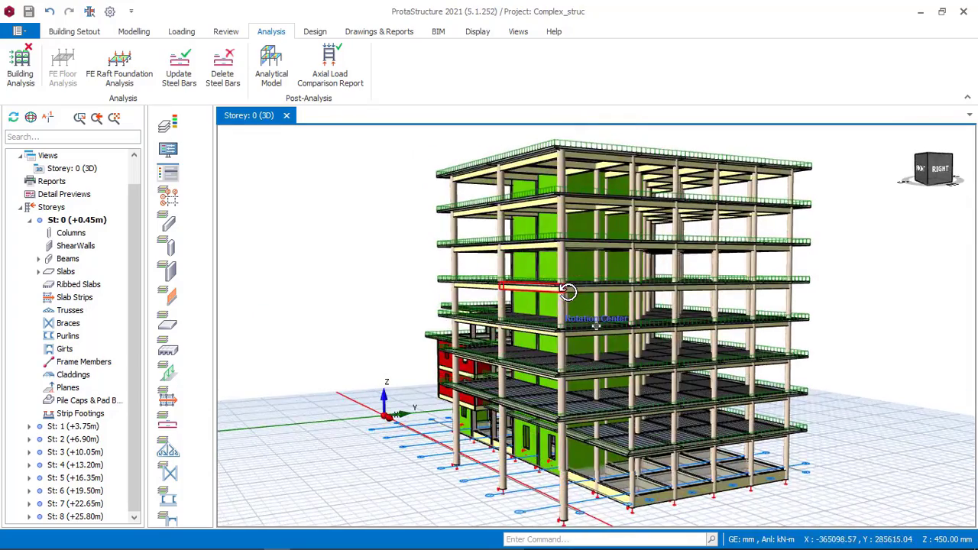
middle_click_drag(625, 291, 648, 287)
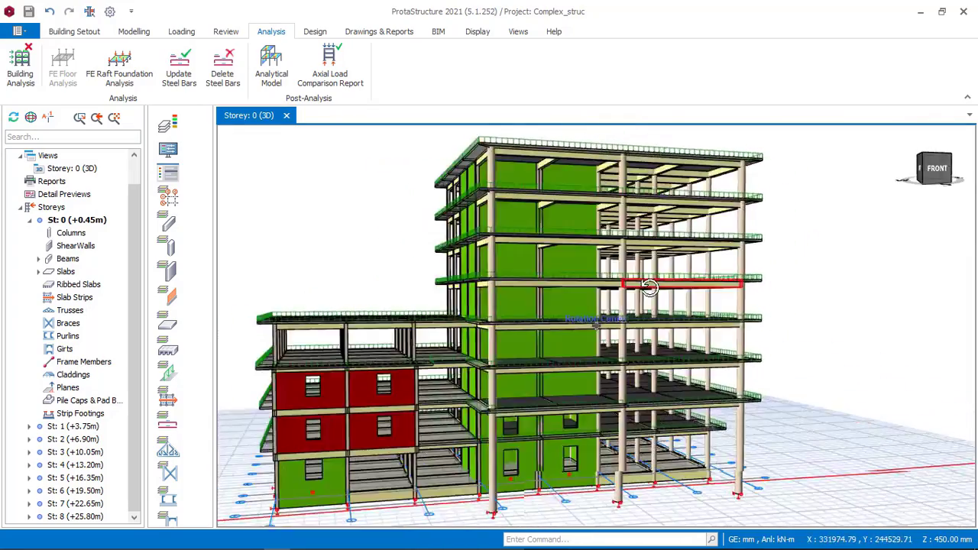
middle_click_drag(579, 288, 644, 281)
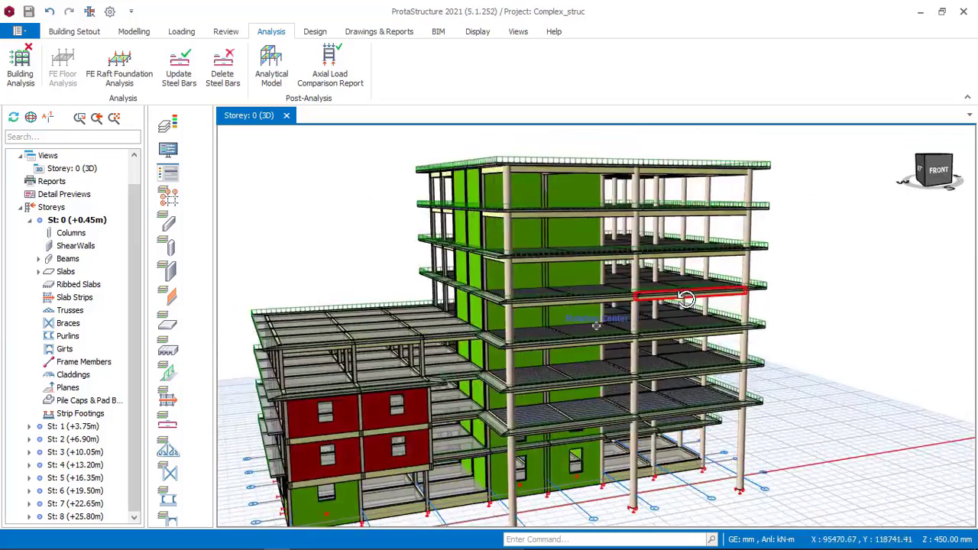
middle_click_drag(553, 297, 528, 251)
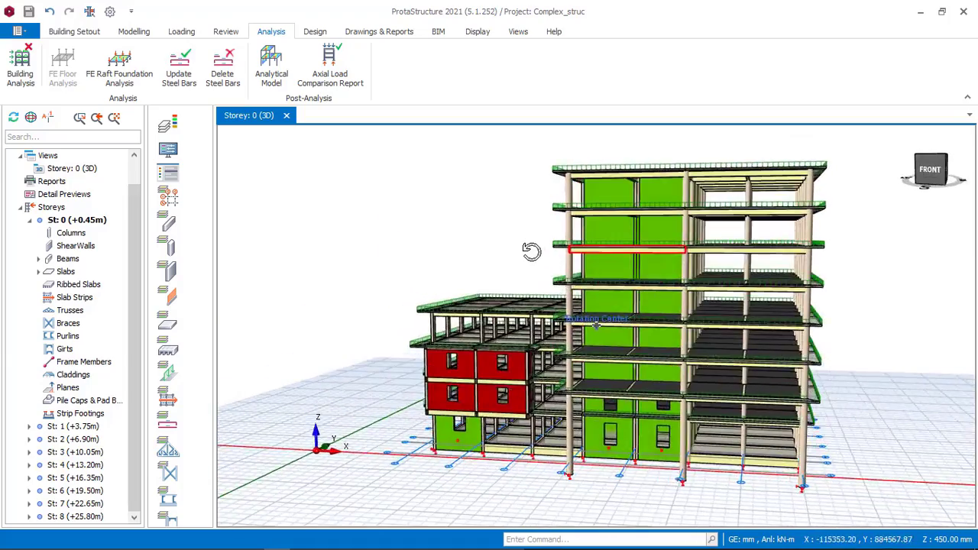
middle_click_drag(599, 262, 578, 265)
middle_click_drag(605, 257, 557, 262)
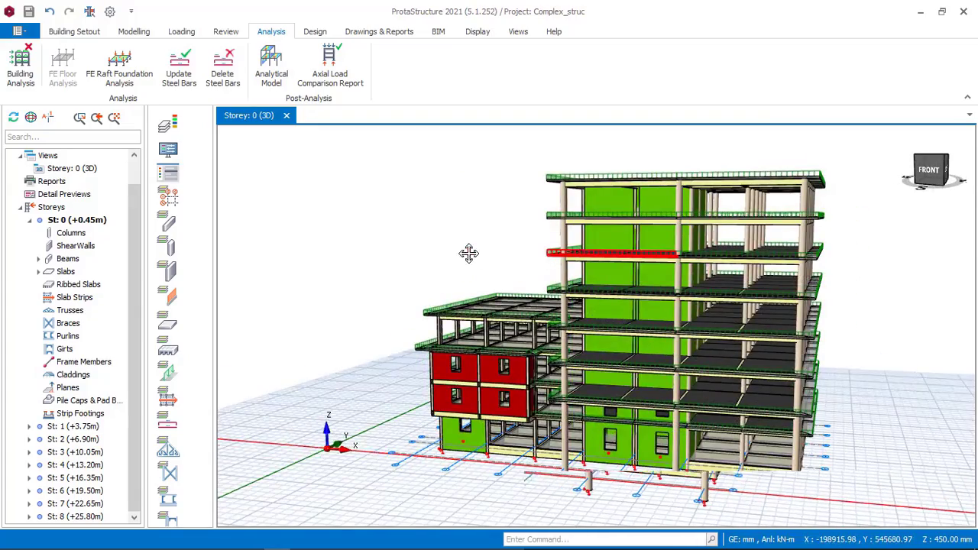
middle_click_drag(468, 254, 450, 254)
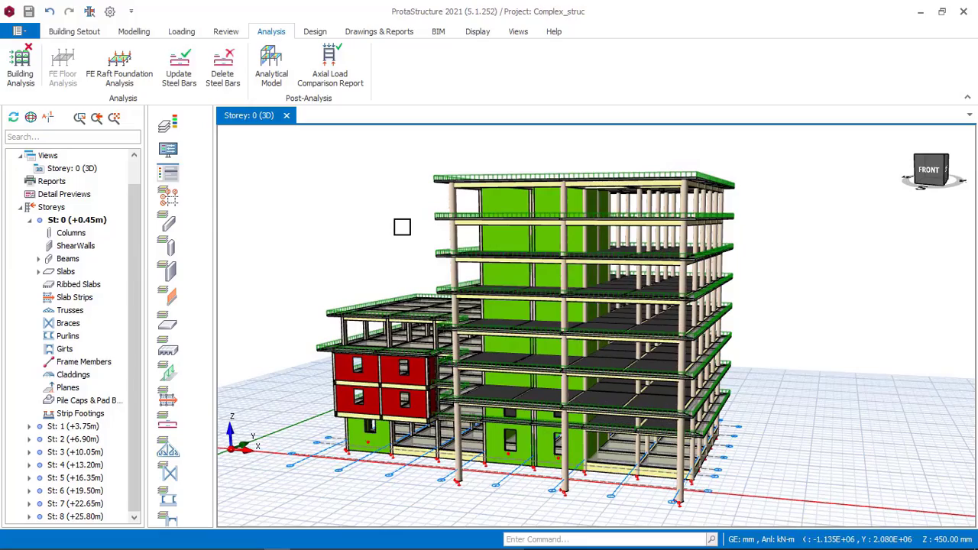
middle_click_drag(410, 226, 549, 243)
middle_click_drag(654, 243, 633, 269)
mouse_move(631, 264)
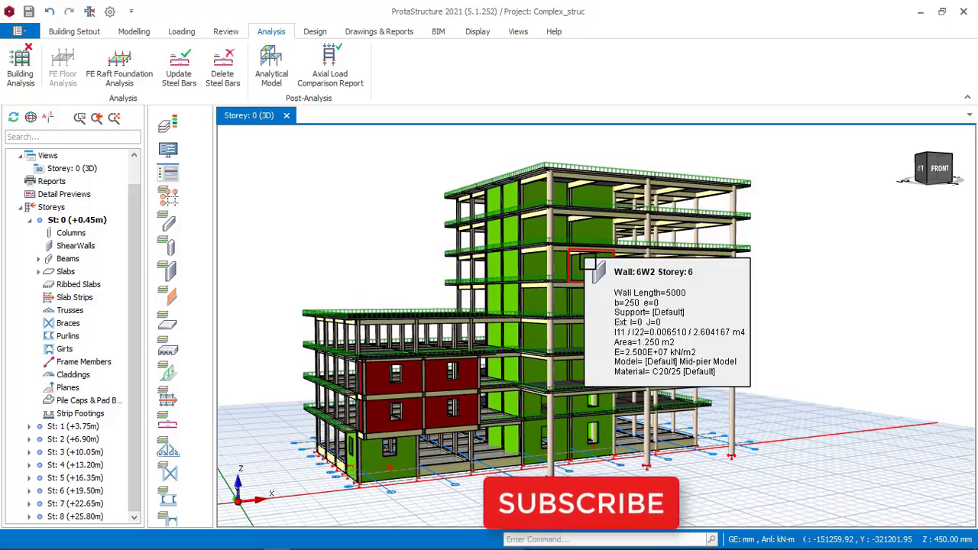
middle_click_drag(478, 269, 456, 269)
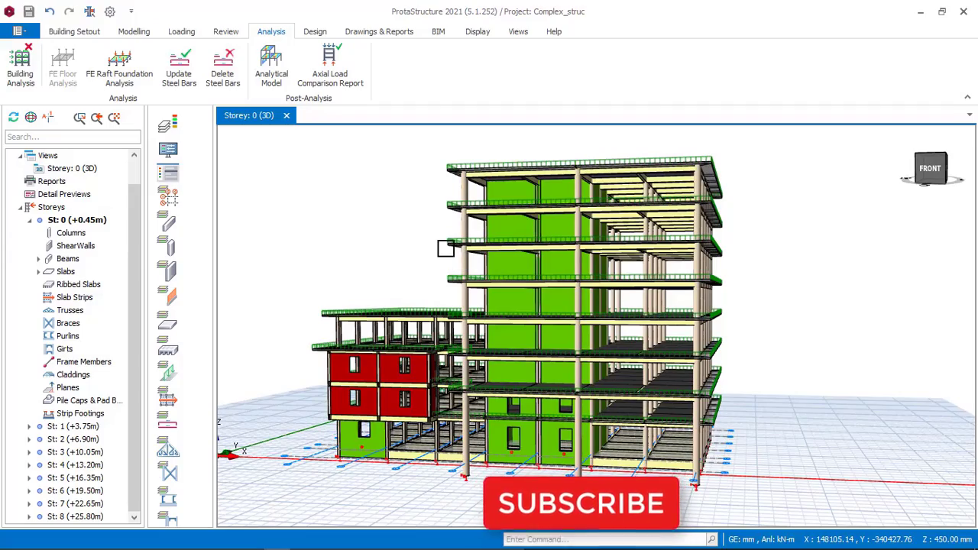
middle_click_drag(445, 248, 425, 253)
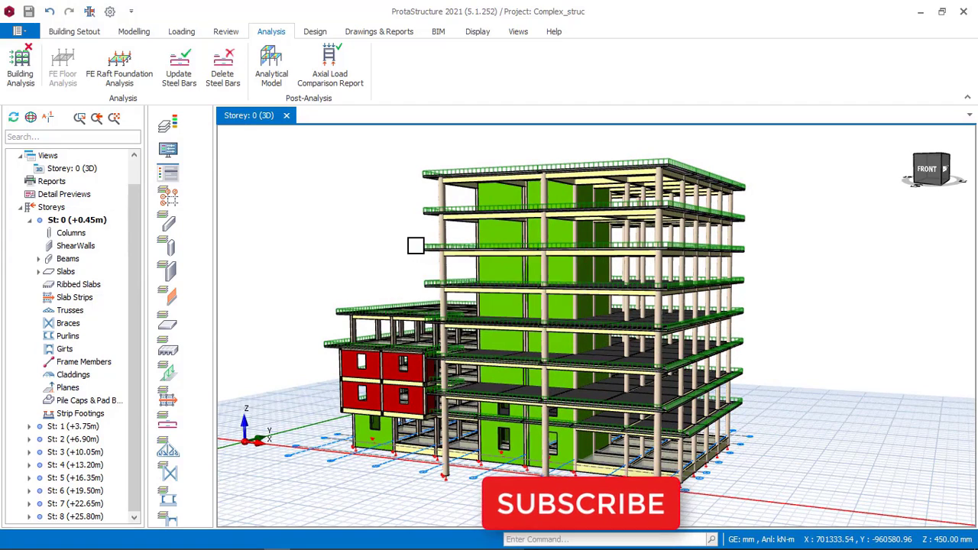
middle_click_drag(448, 248, 573, 258)
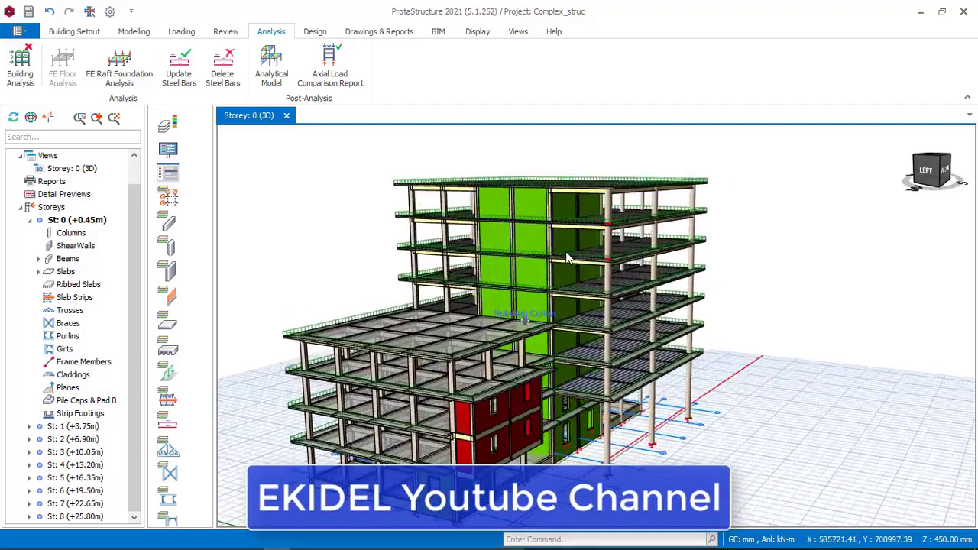